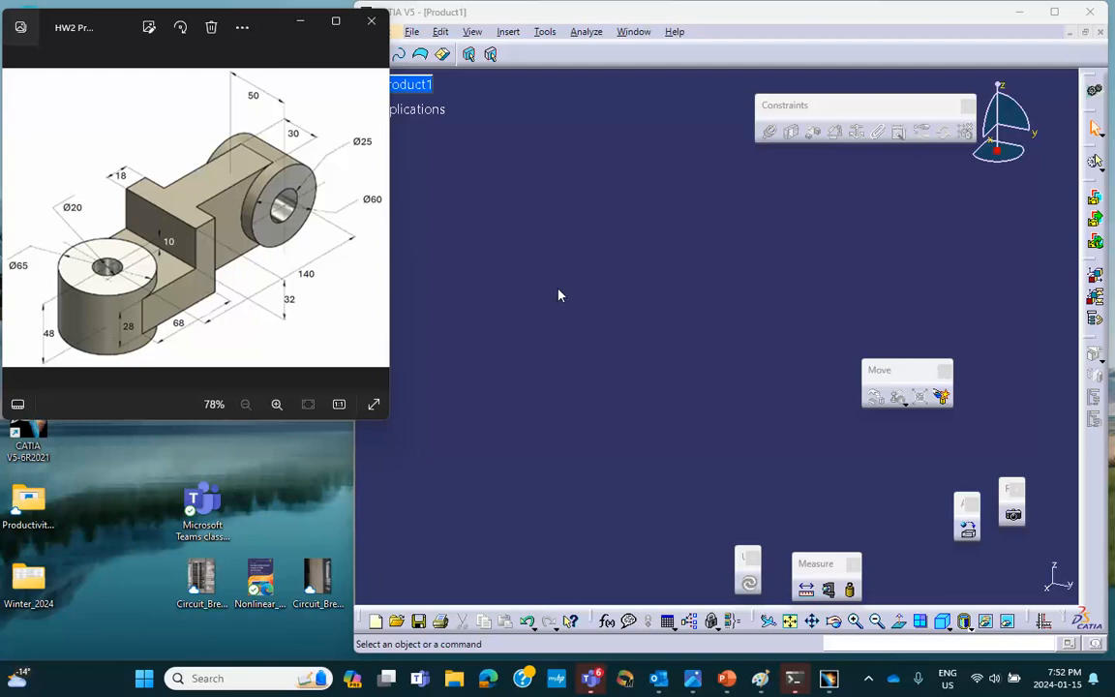
- Close the empty product and create a new part named HW2 Boolean Prob 2
click(627, 324)
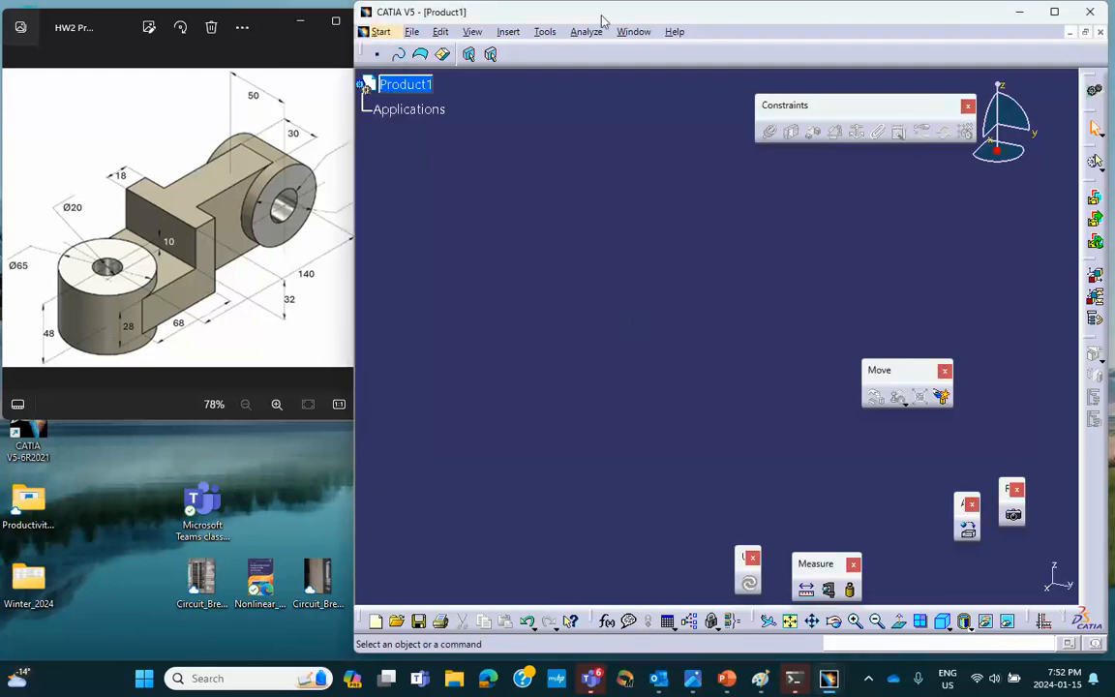
click(1100, 33)
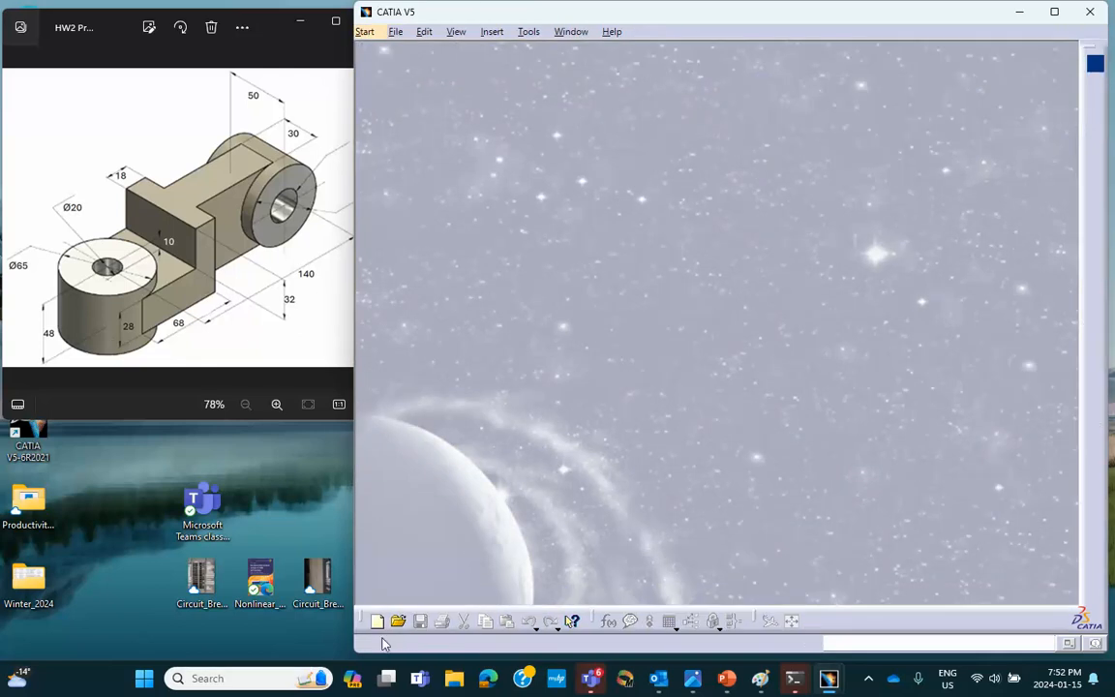
click(377, 621)
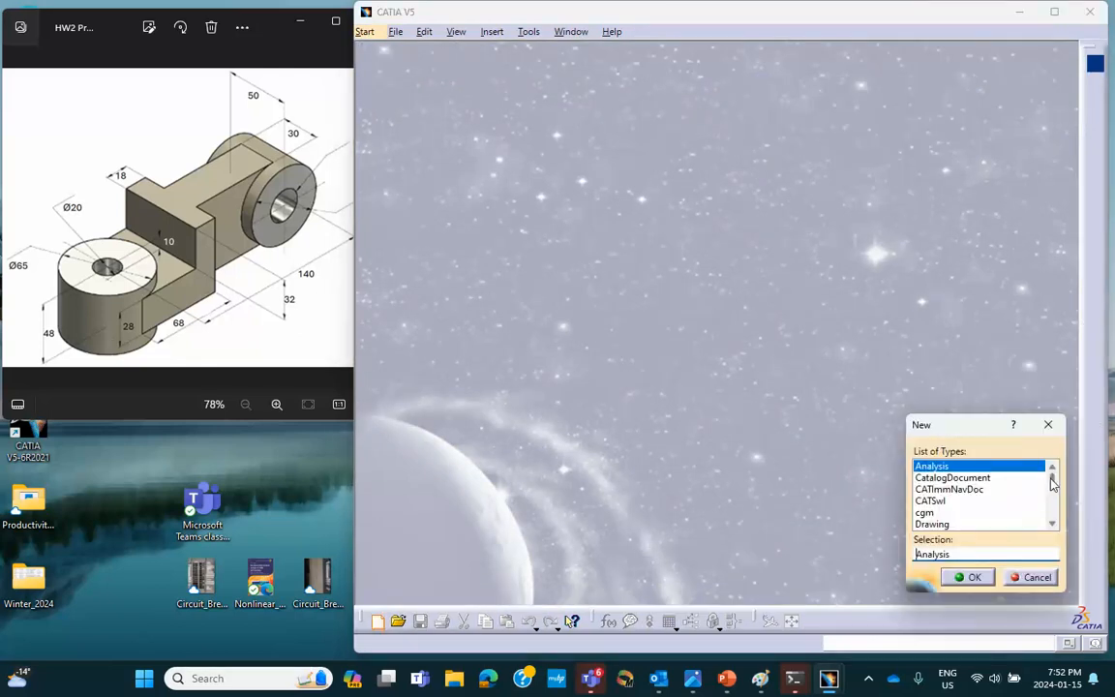
drag(1053, 483, 1051, 510)
click(927, 465)
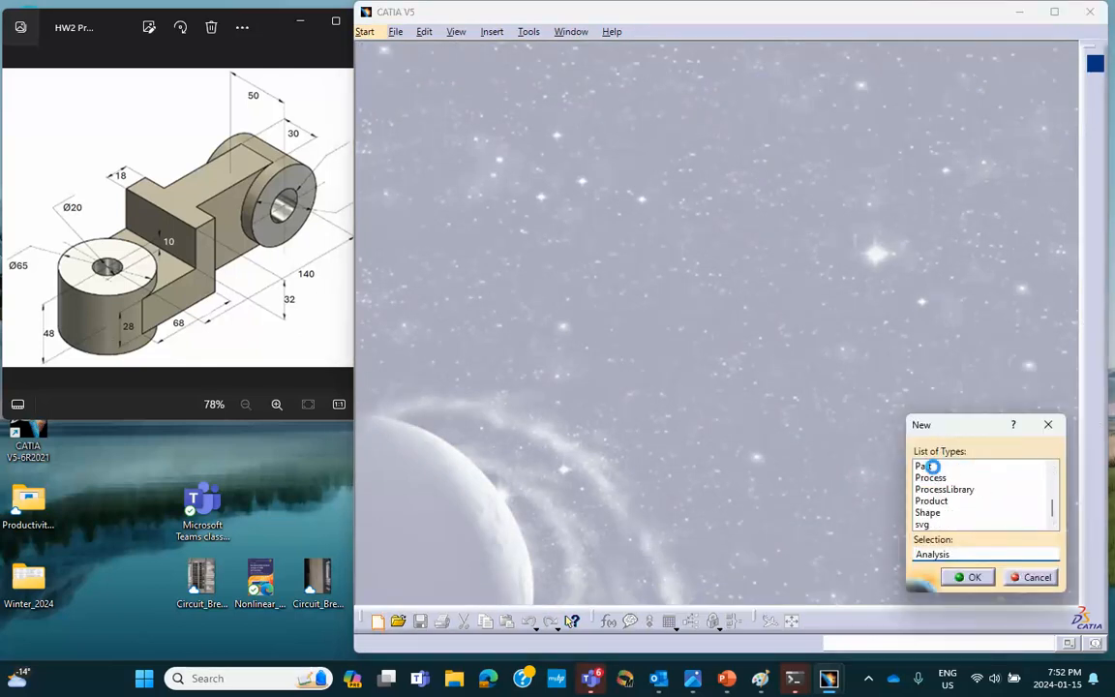
click(972, 577)
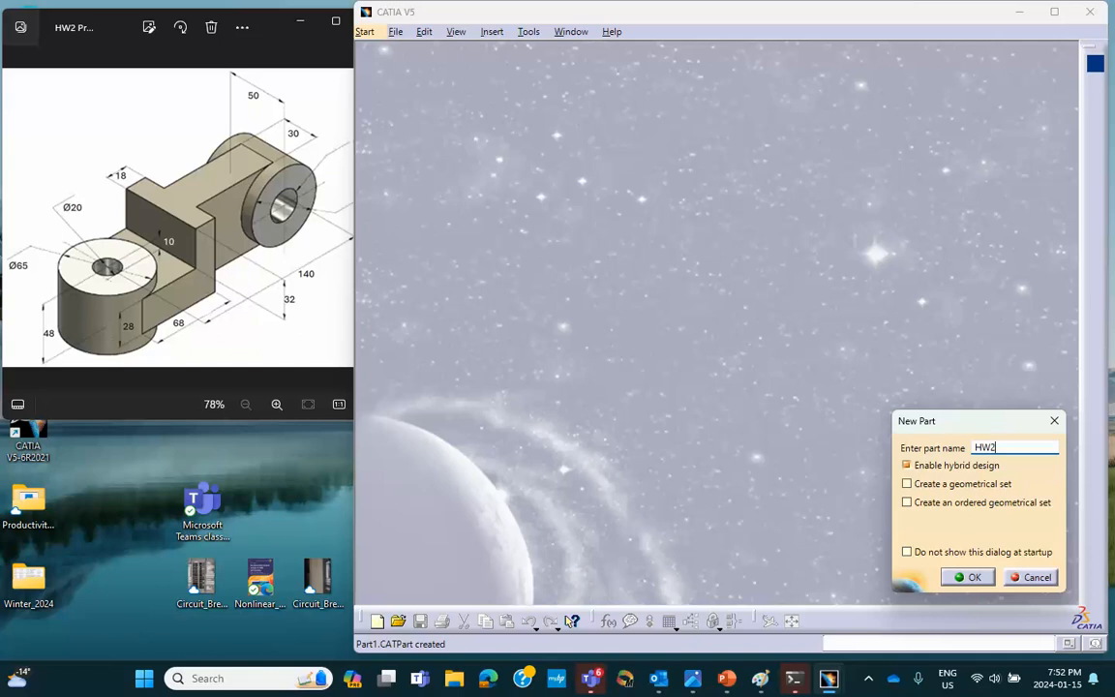
text(HW2 Bp)
text(olean Prob 2)
click(976, 576)
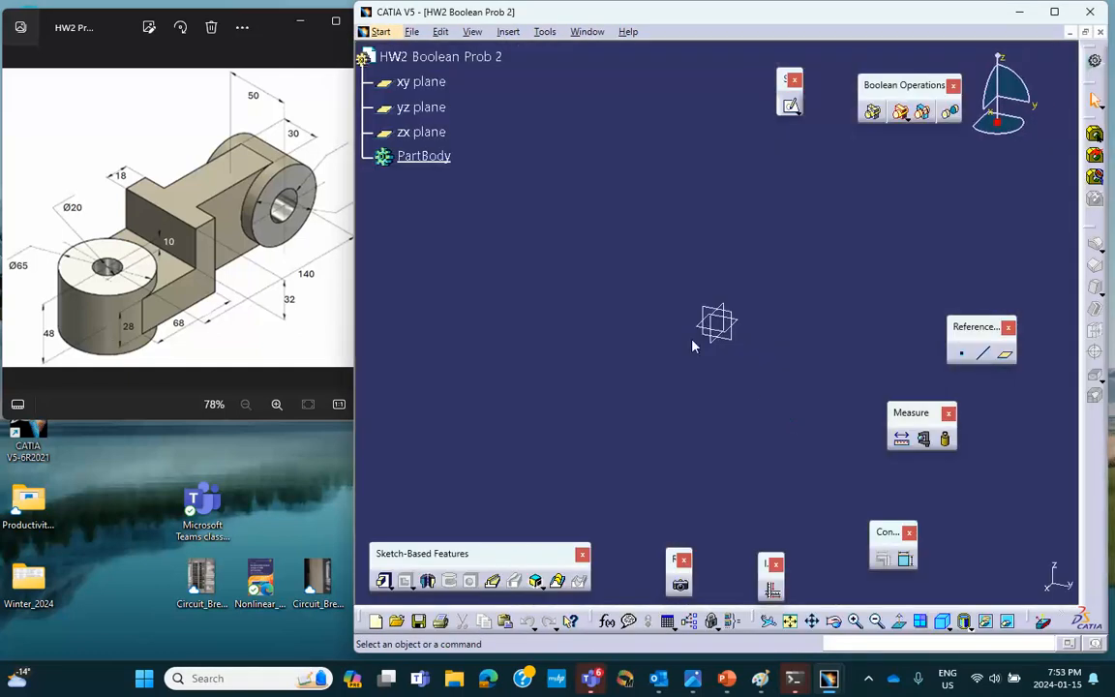
- Save the new part as HW2_Prob2 in the HW CAD Week 2 W24 folder through Save Management
click(411, 31)
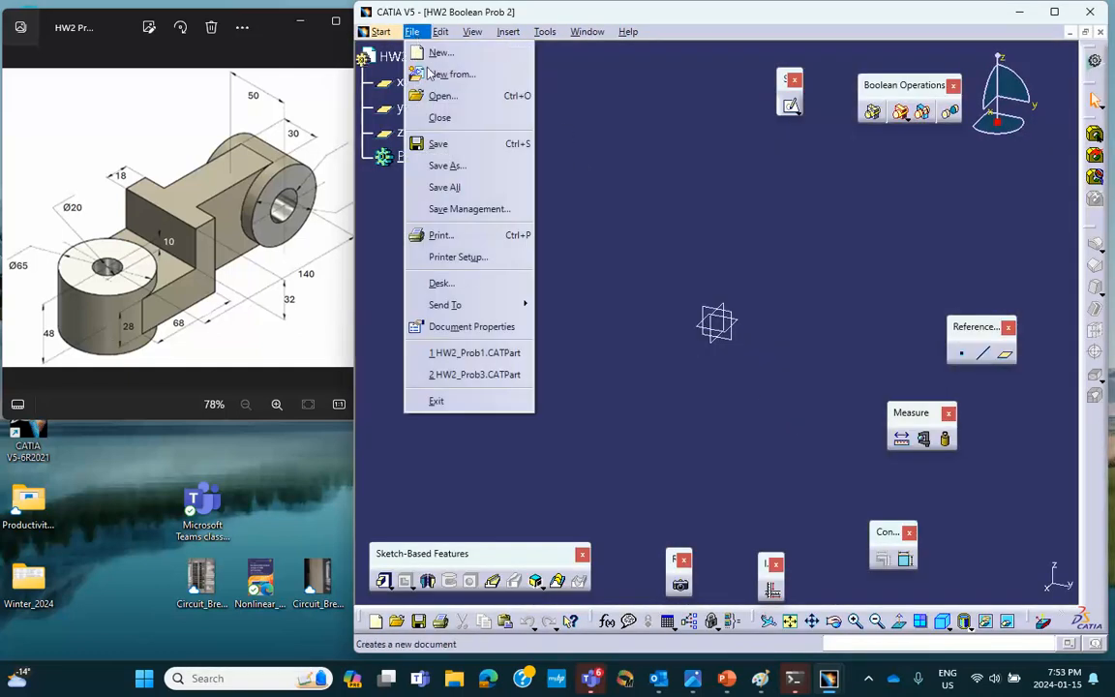
click(475, 208)
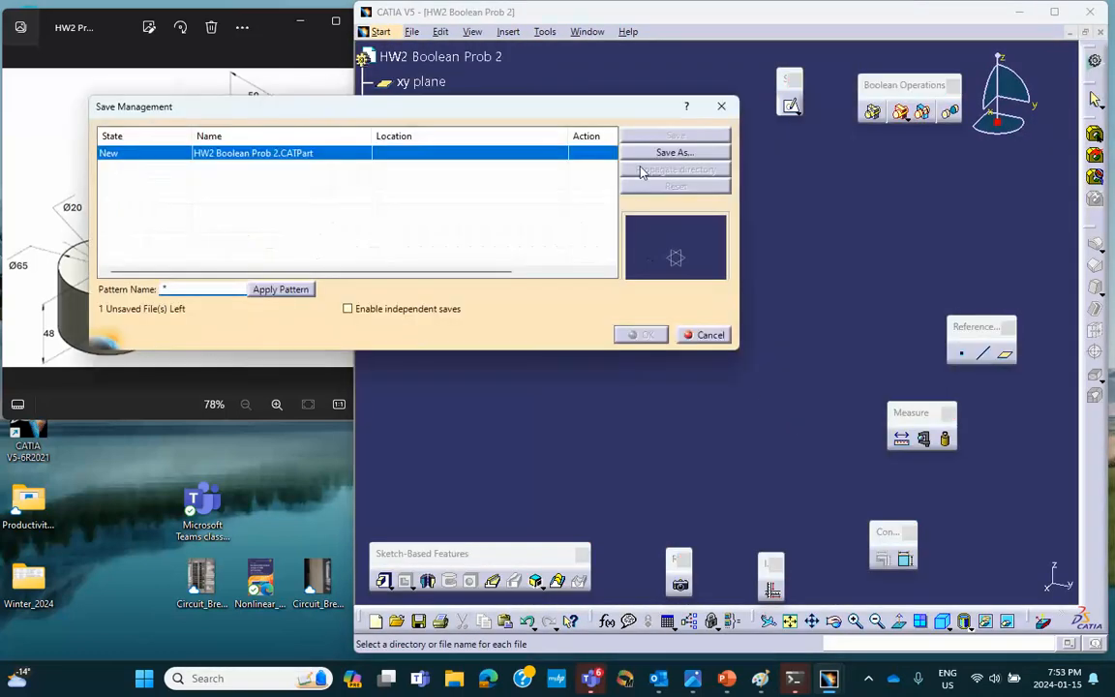
click(654, 157)
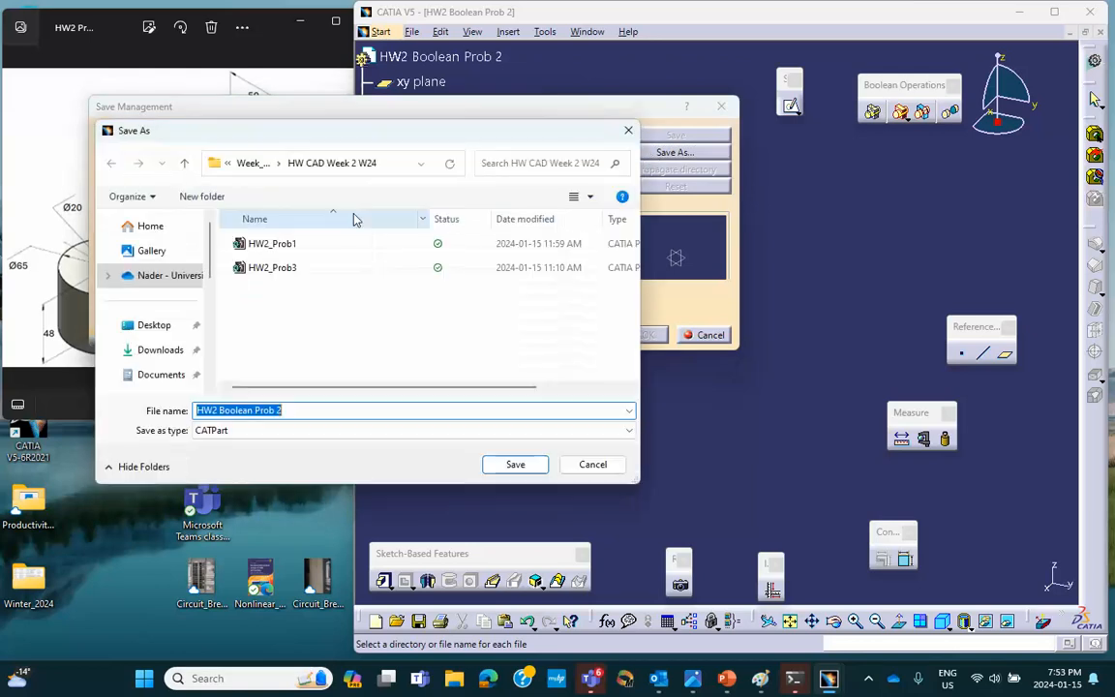
click(280, 268)
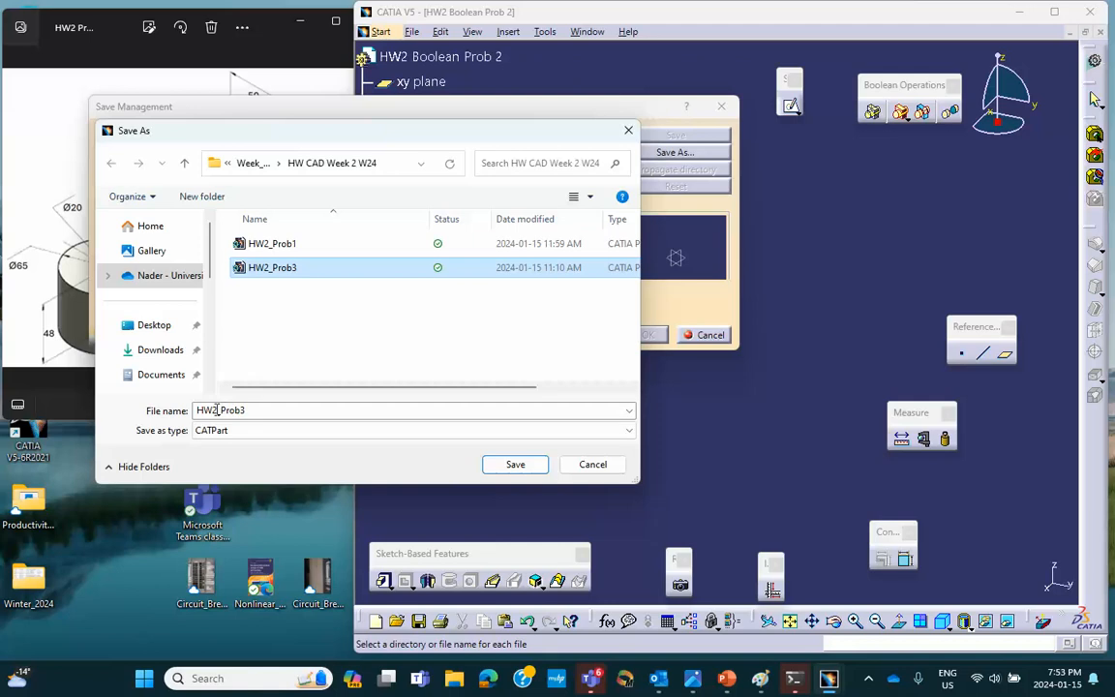
double_click(249, 410)
click(251, 410)
key(BackSpace)
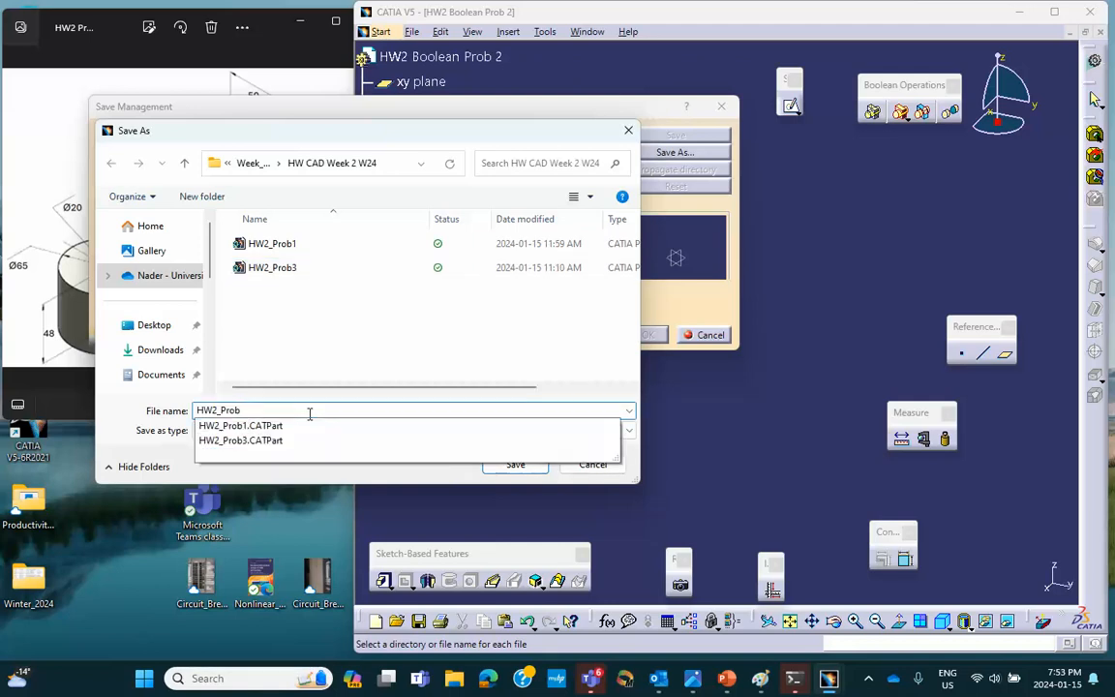
text(2)
click(516, 465)
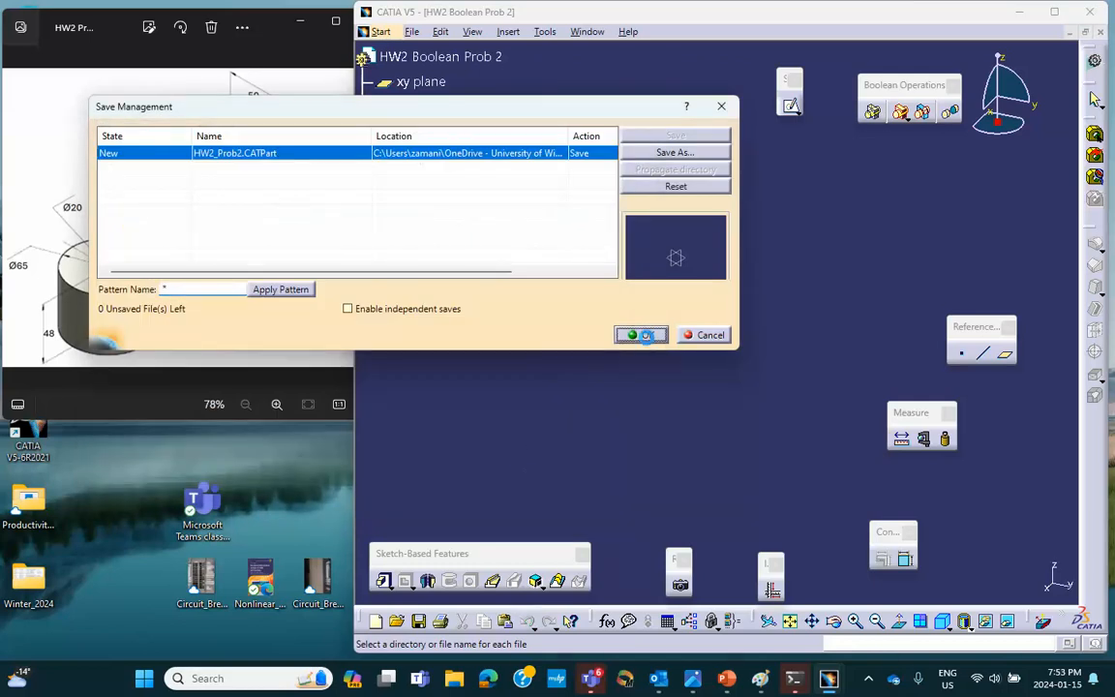
click(646, 334)
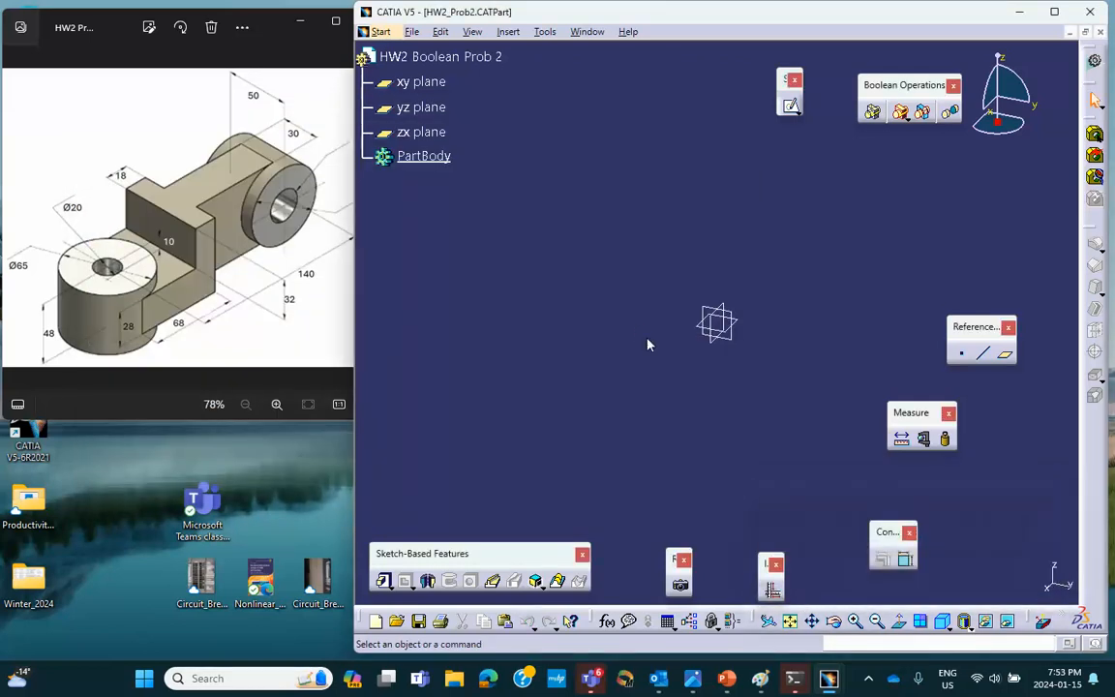
- Sketch a closed L-shaped profile on the zx plane, about 55 mm long and 53 mm high, below and beside the origin on the negative H side
click(726, 314)
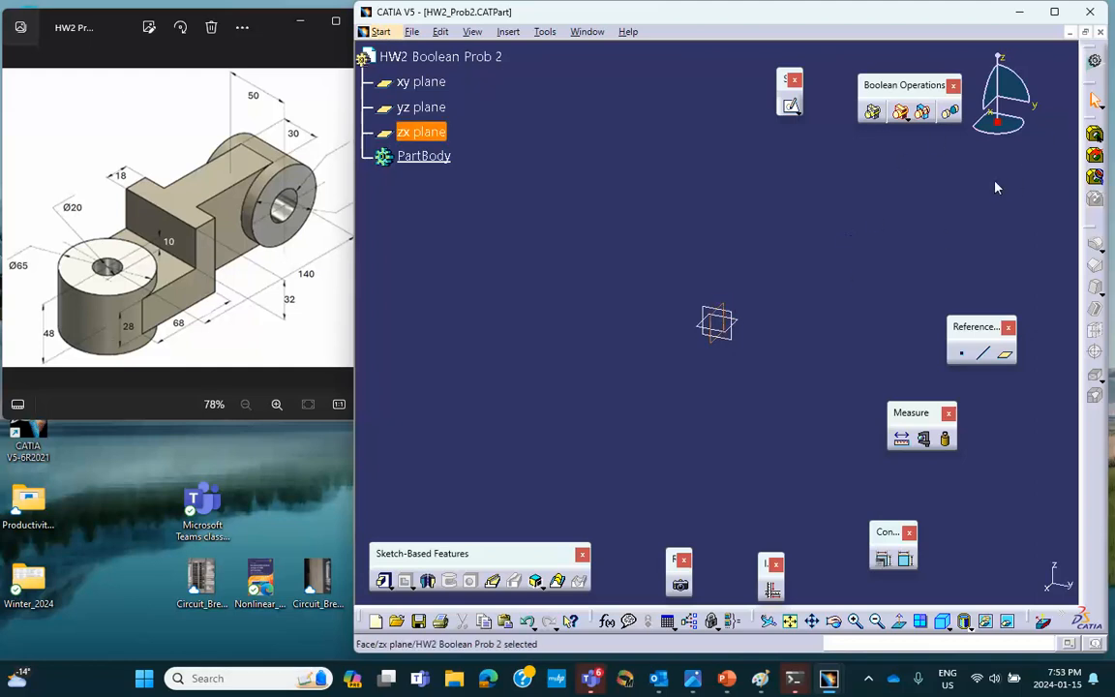
click(791, 106)
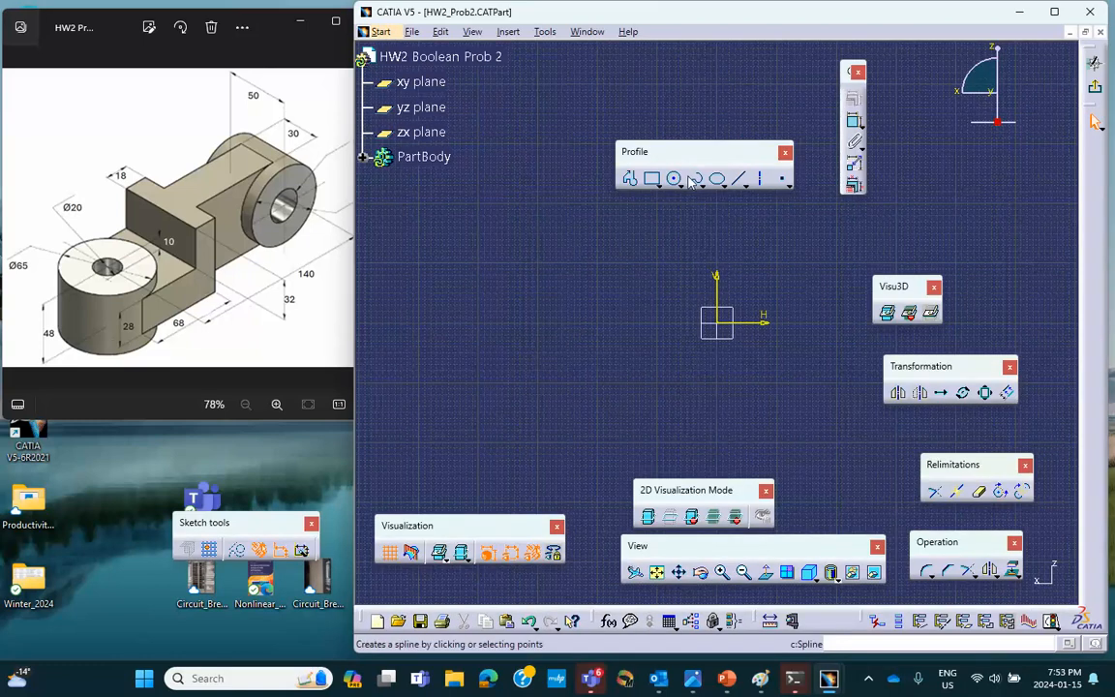
click(631, 179)
click(603, 304)
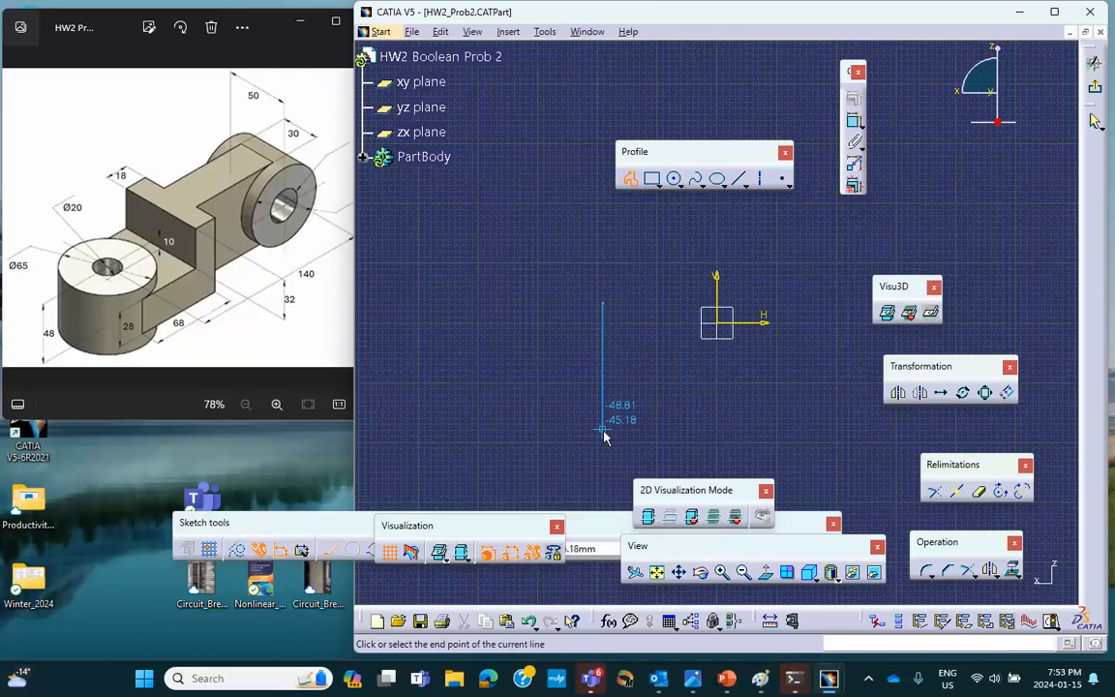
click(602, 427)
click(472, 428)
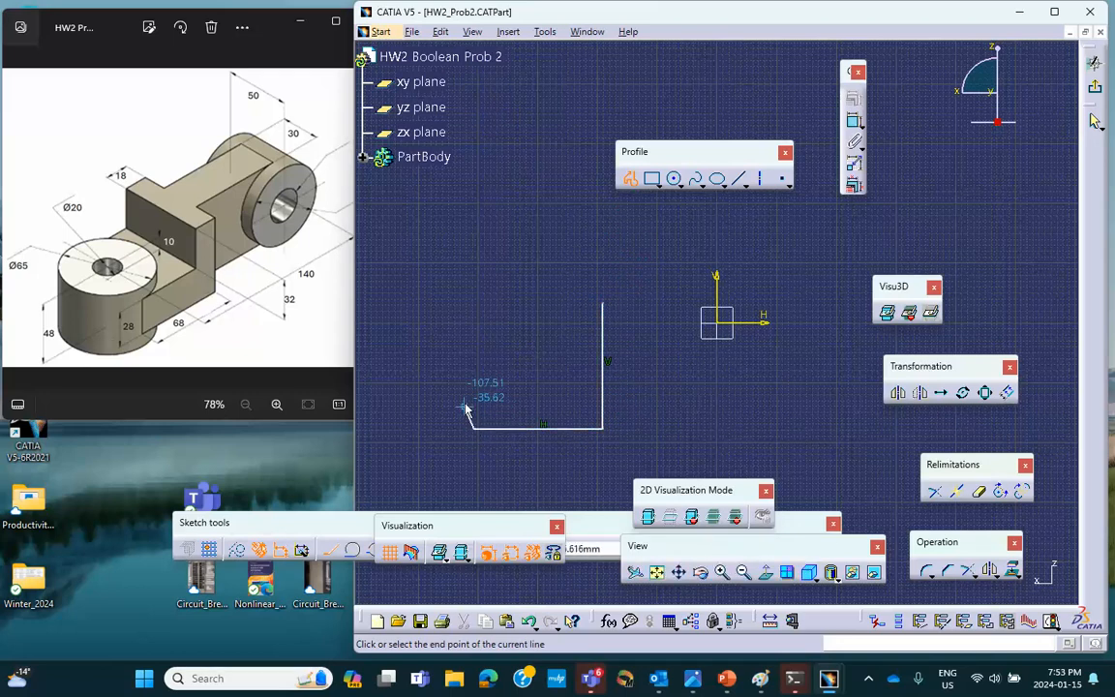
drag(474, 391, 512, 397)
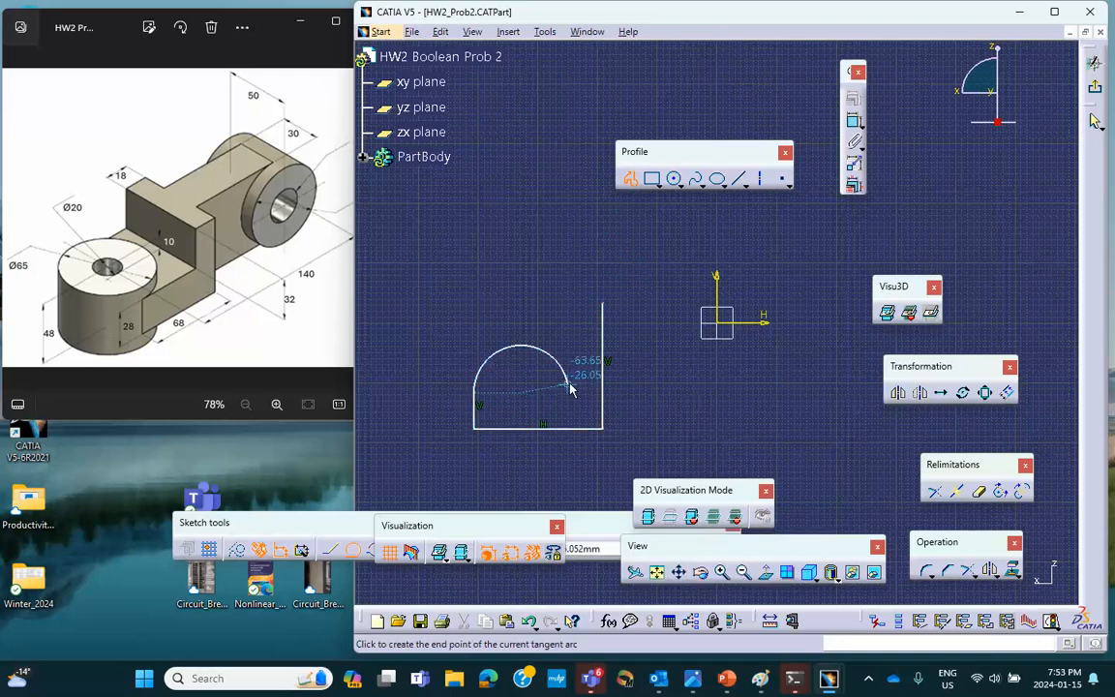
click(329, 548)
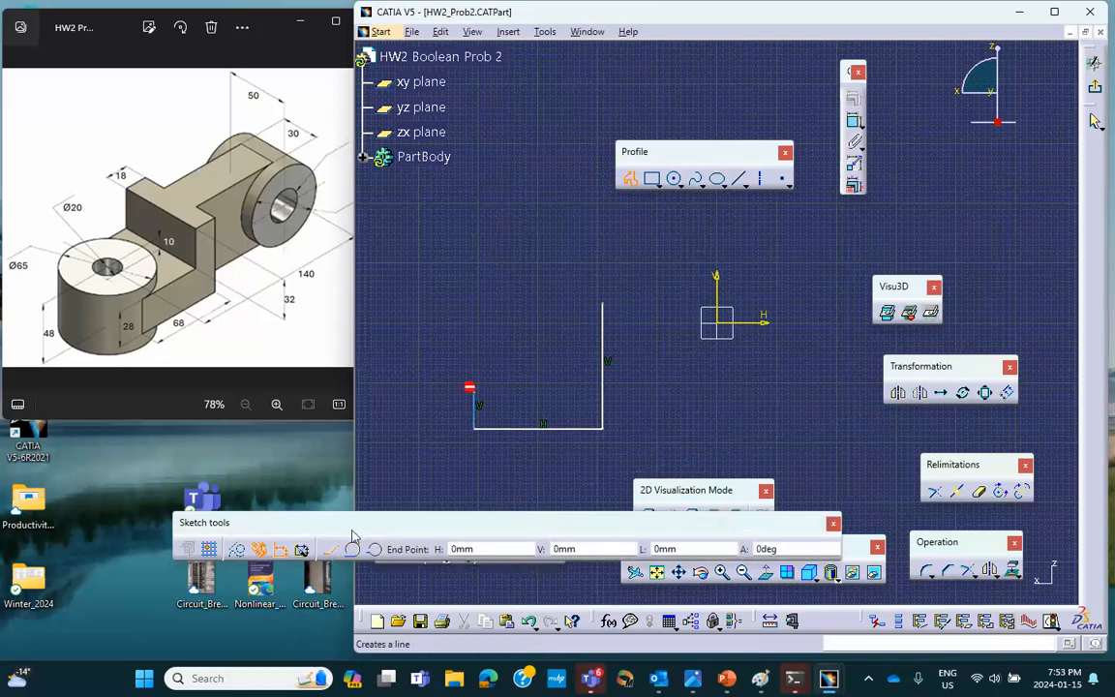
click(568, 392)
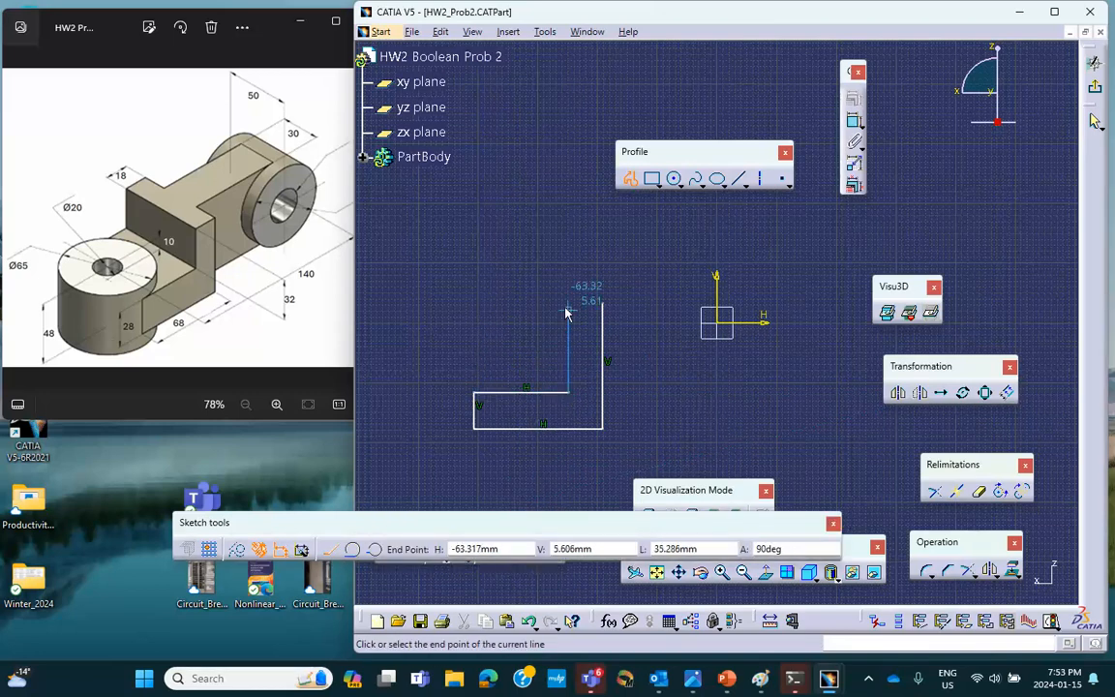
click(570, 305)
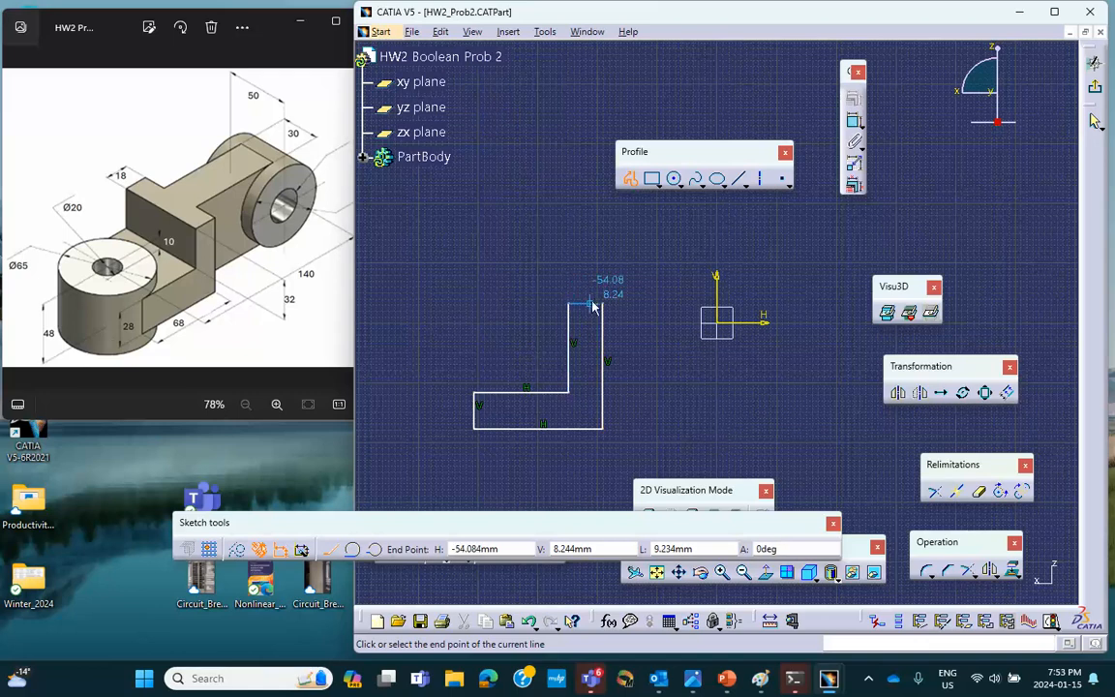
click(601, 304)
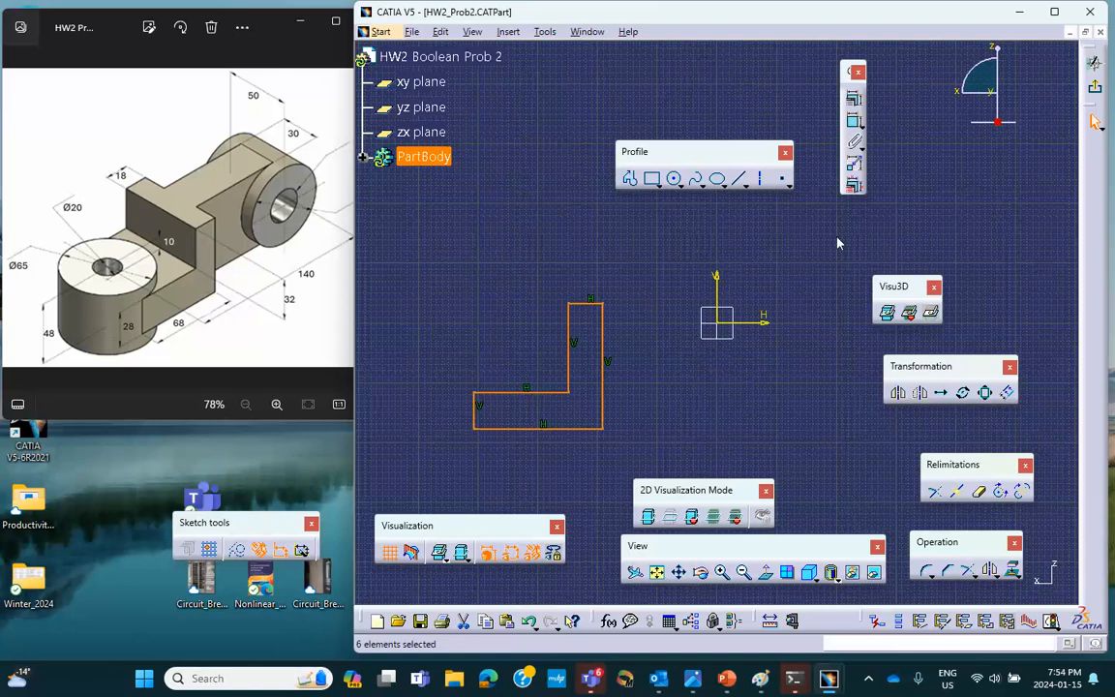
- Dimension the bottom edge of the L-shaped profile and set its length to 68 mm
click(854, 120)
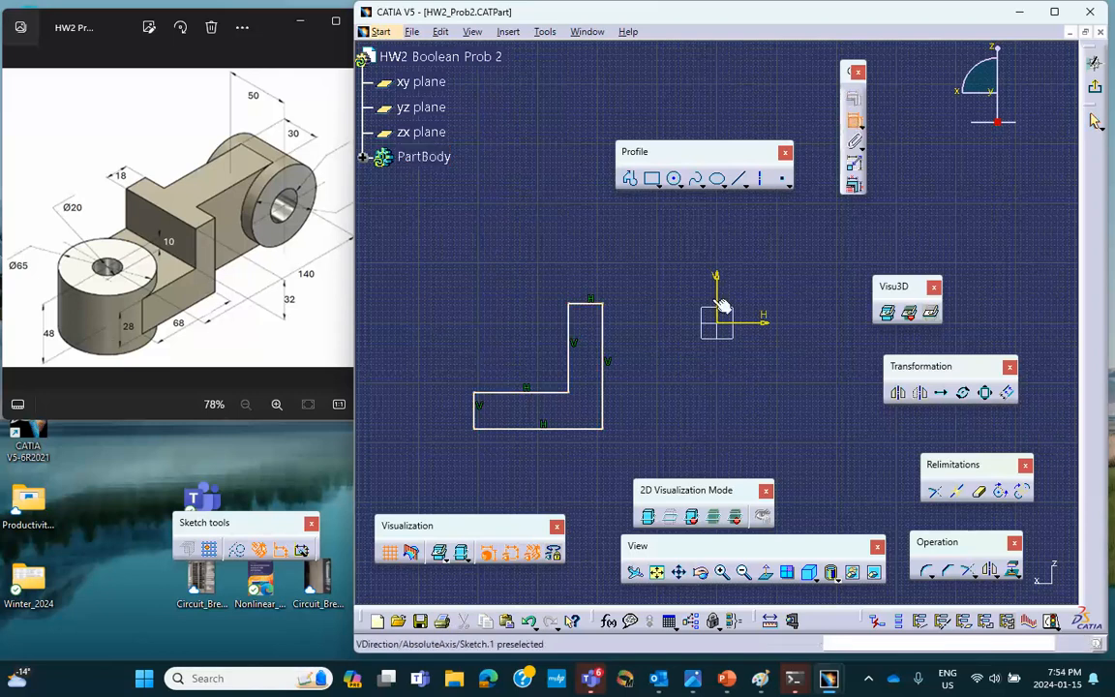
click(567, 428)
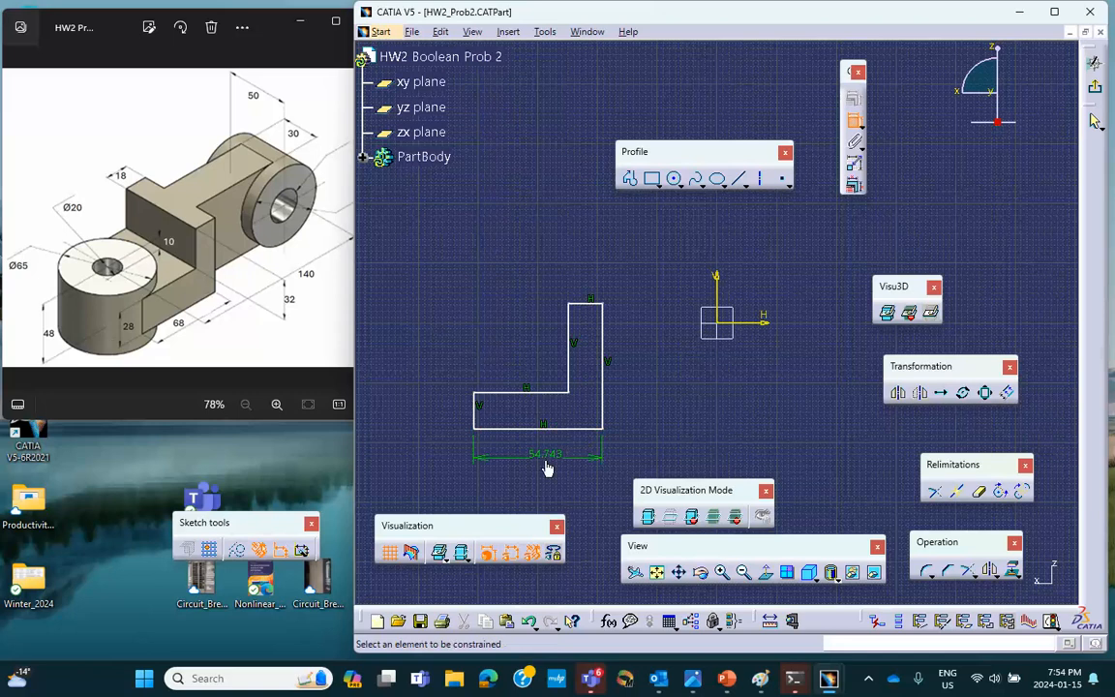
click(550, 461)
double_click(546, 453)
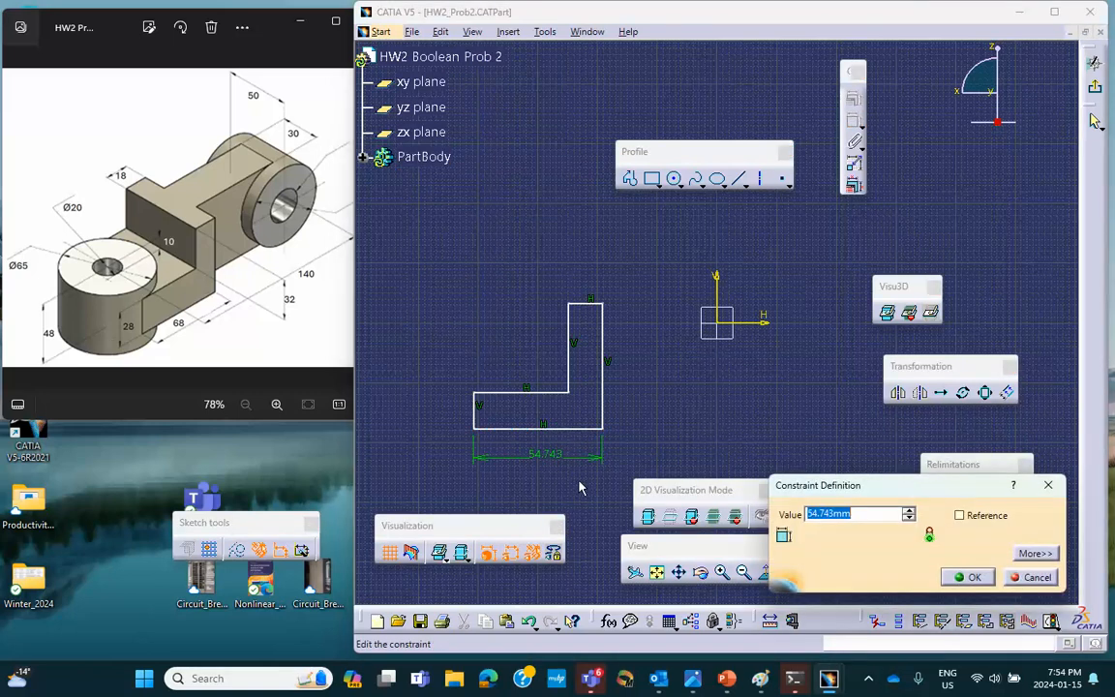
text(68)
click(968, 577)
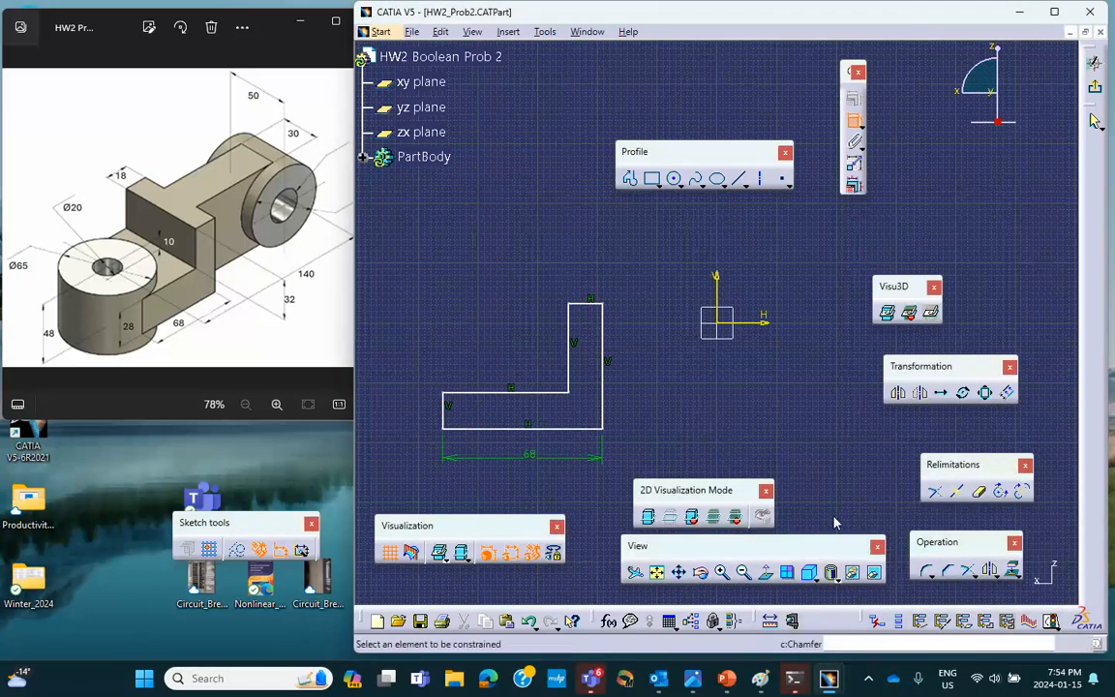
- Dimension the short vertical end edge of the L-profile's horizontal leg and set it to 28 mm
click(443, 409)
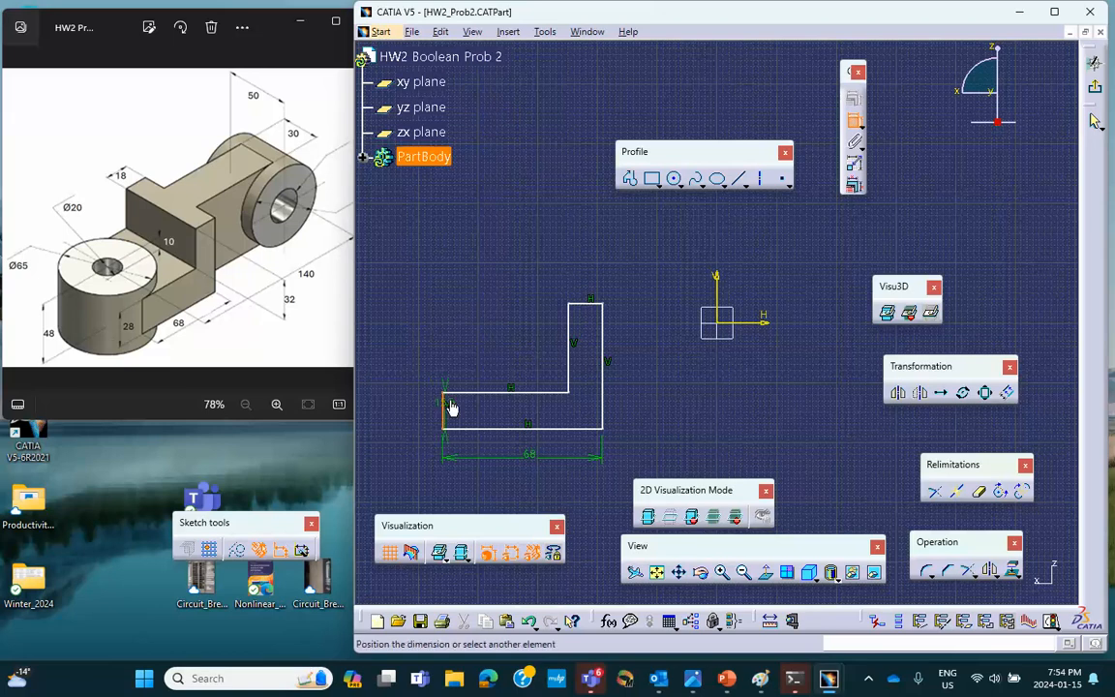
click(432, 420)
double_click(431, 409)
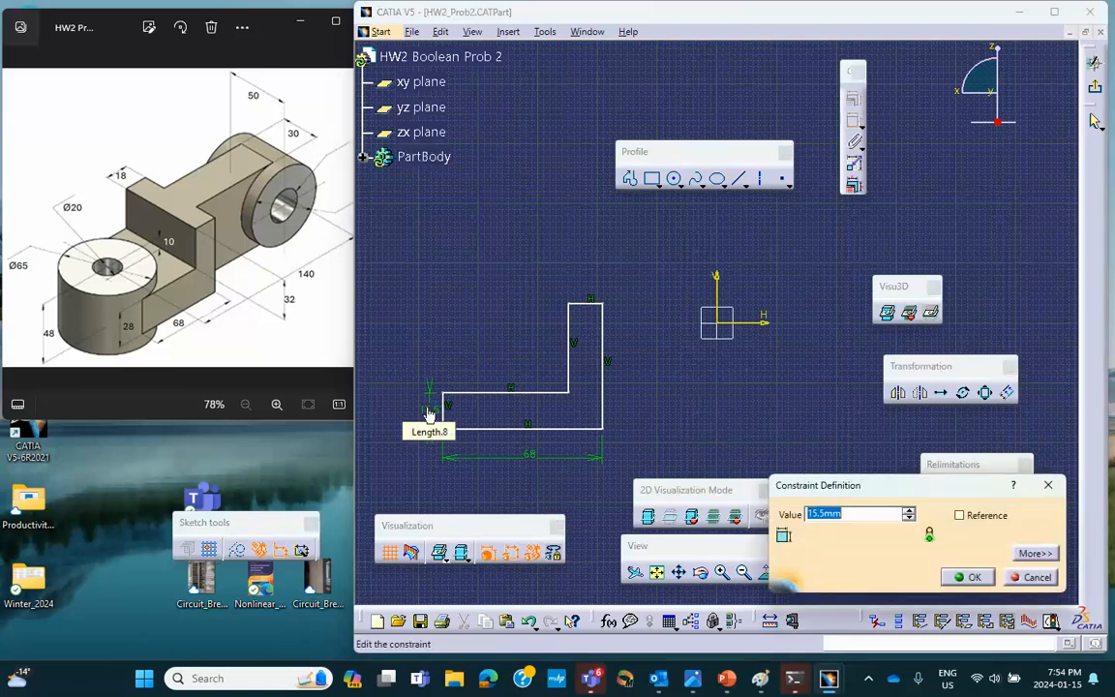
text(28)
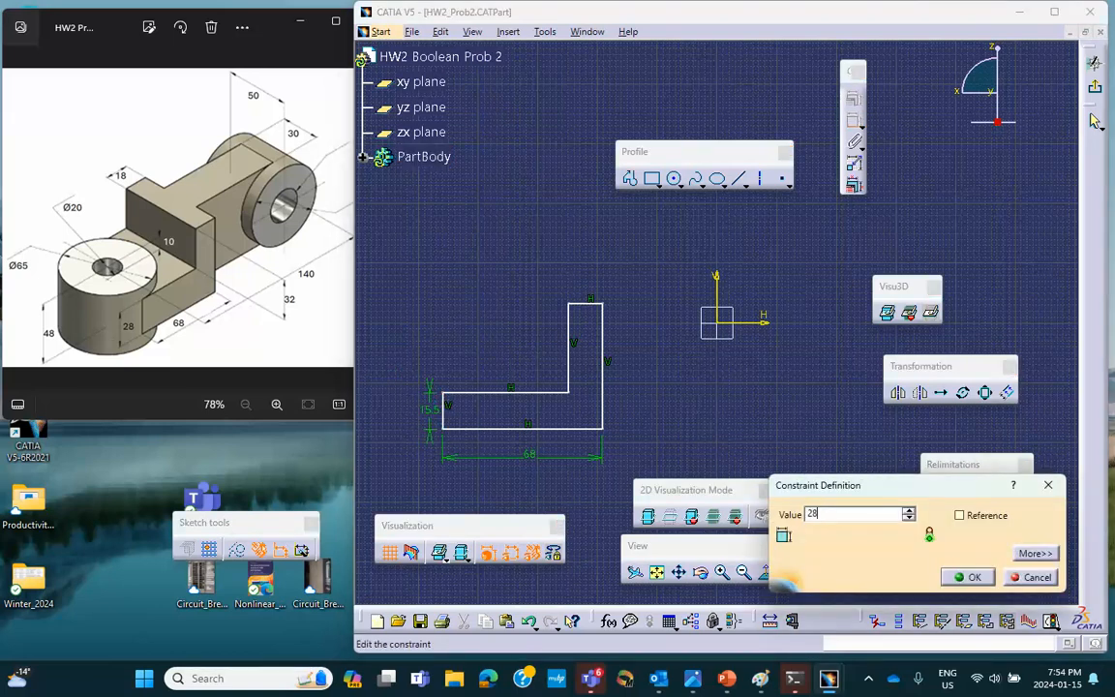
key(Return)
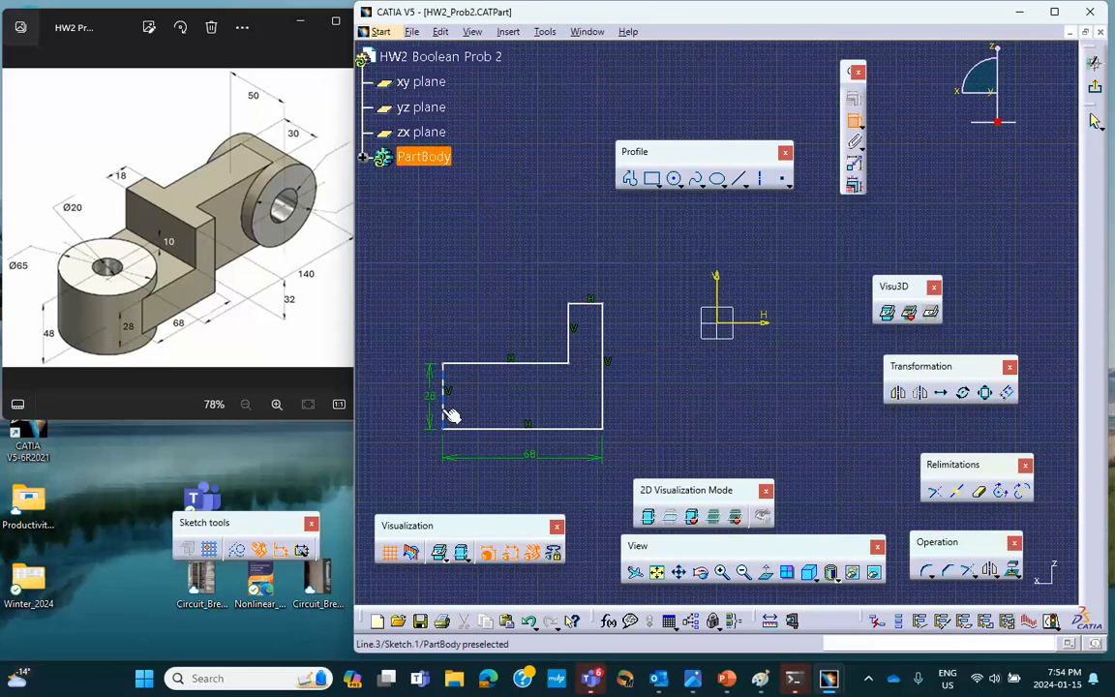
- Dimension the inner vertical edge of the L-profile's upright leg and set it to 32 mm
click(568, 331)
click(535, 331)
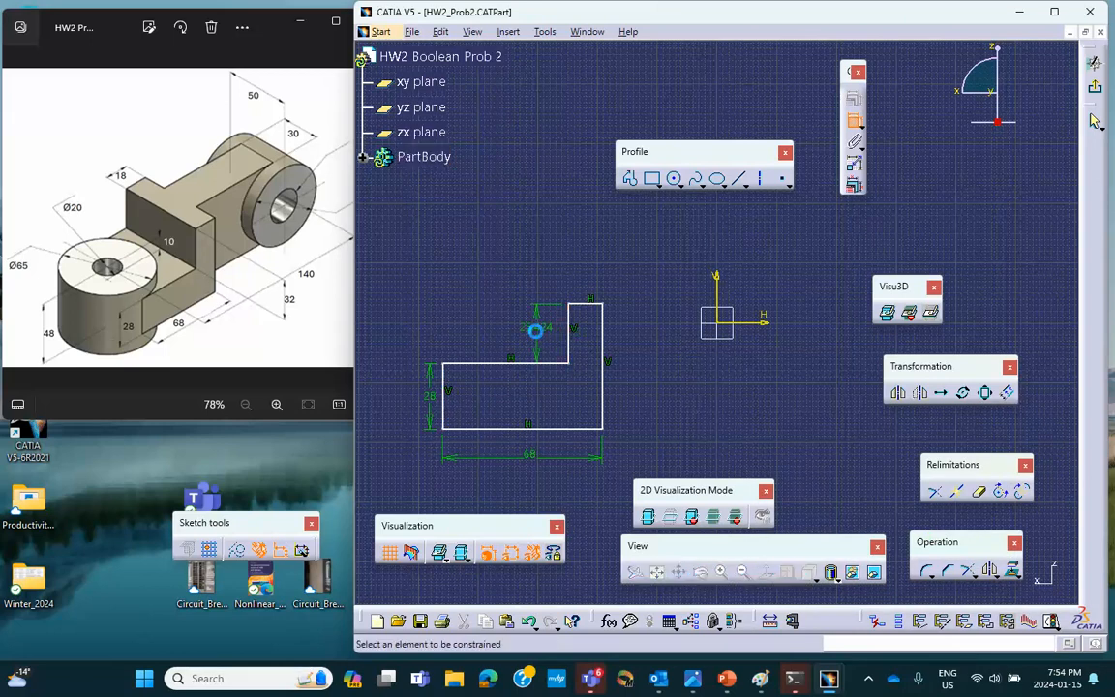
double_click(537, 329)
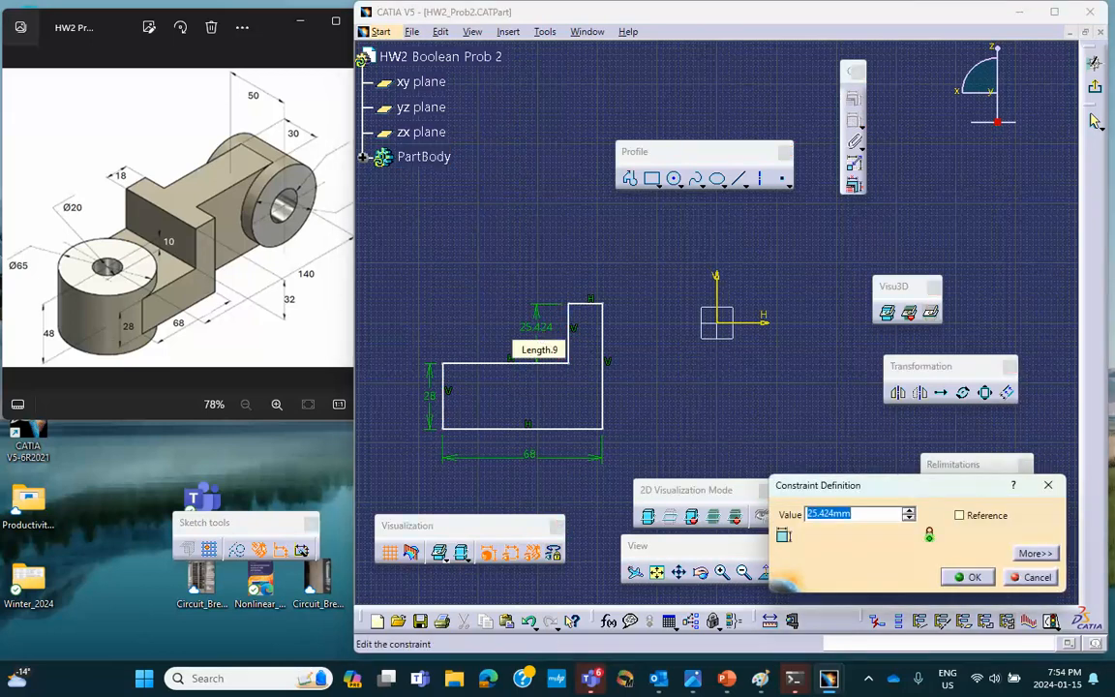
text(32)
click(964, 577)
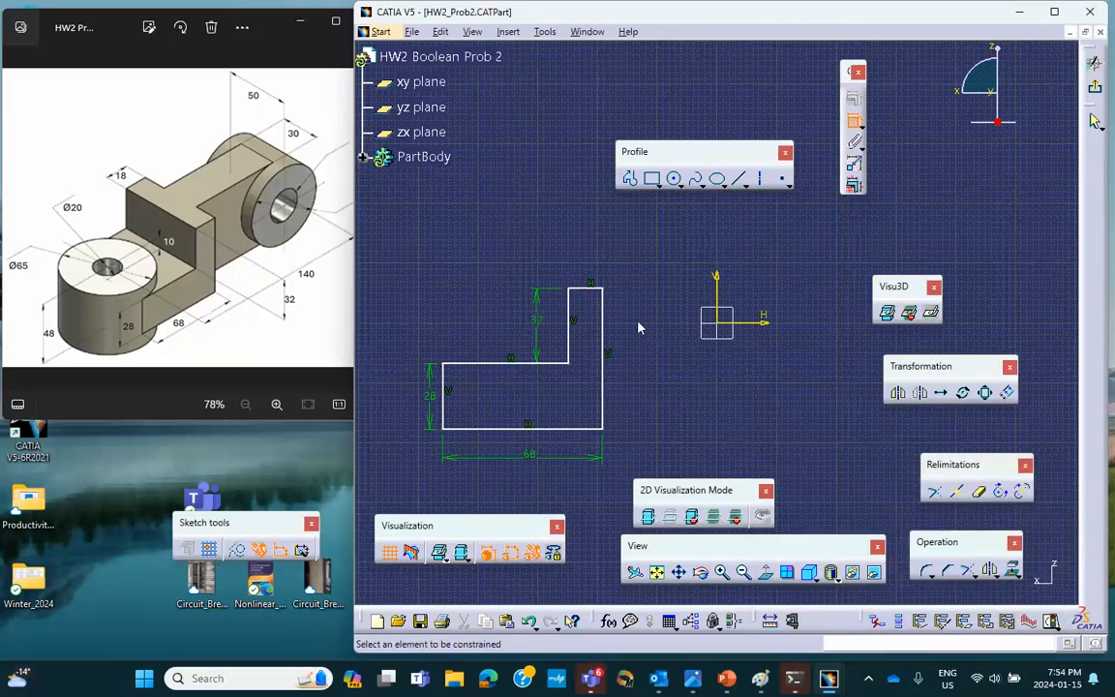
- Dimension the top edge of the L-profile's upright leg, set it to 18 mm, and exit the sketch
click(590, 289)
click(590, 270)
double_click(589, 270)
text(1)
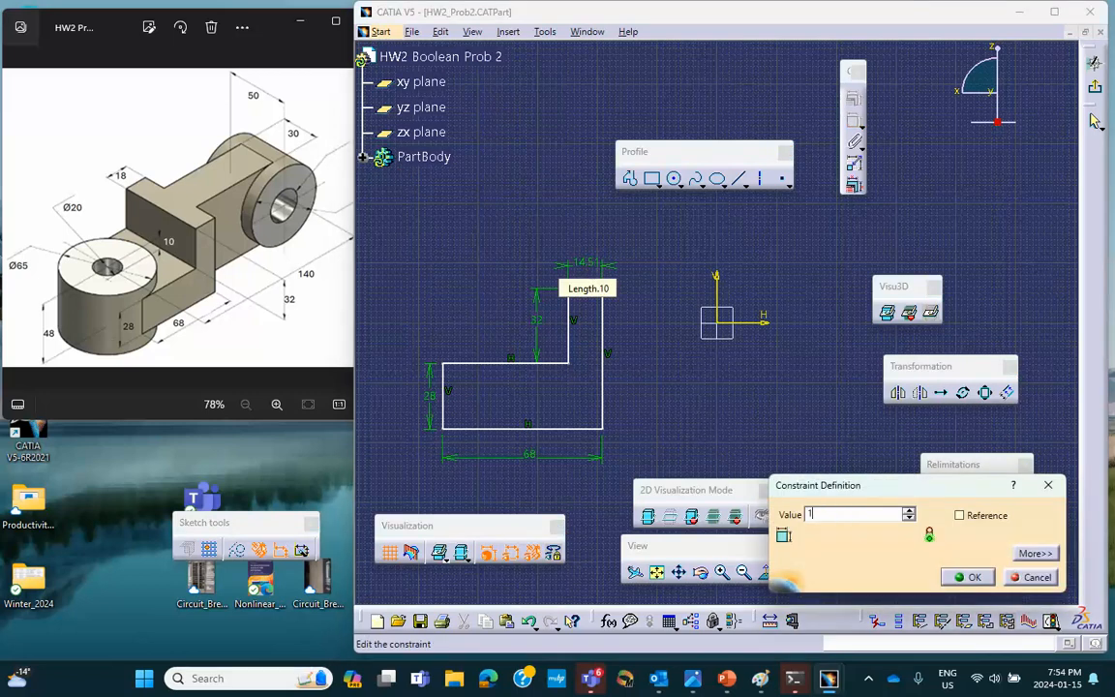
text(8)
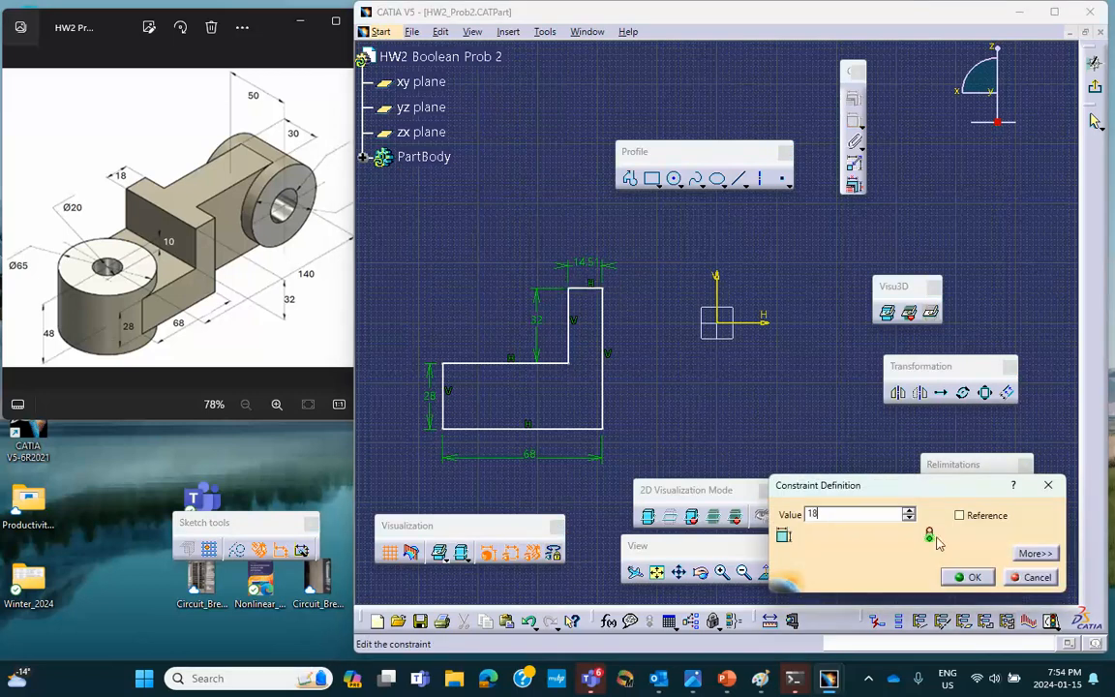
click(973, 578)
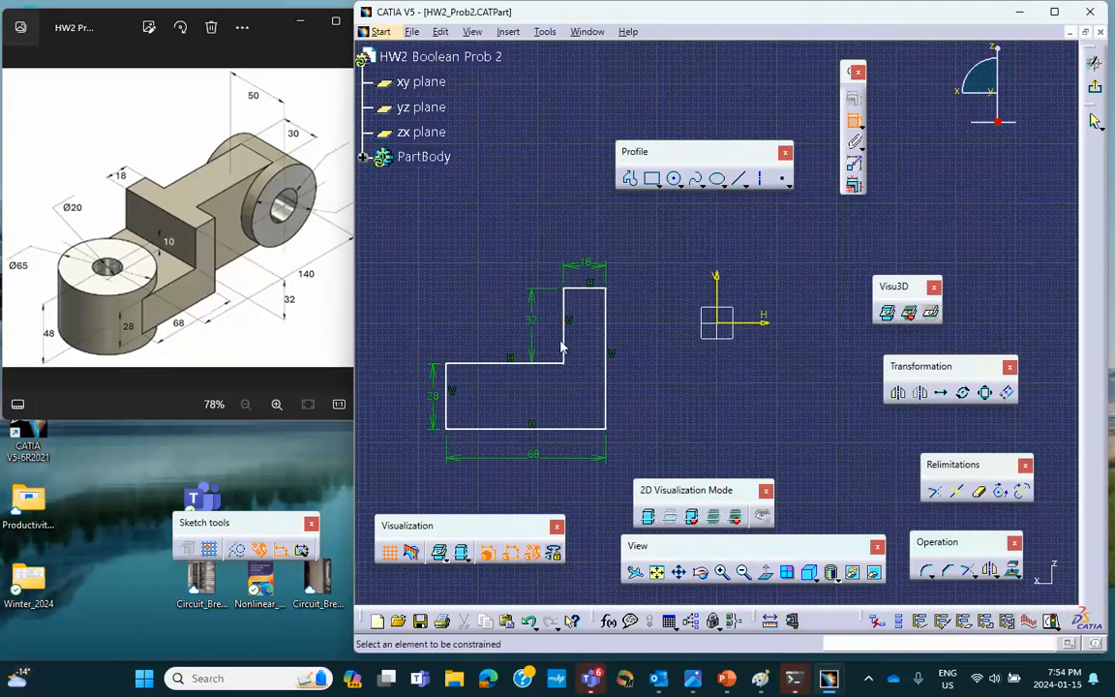
click(1096, 120)
click(1096, 116)
- Pad the L-shaped profile with a length of 32.5 mm and mirrored extent
middle_drag(859, 318, 797, 339)
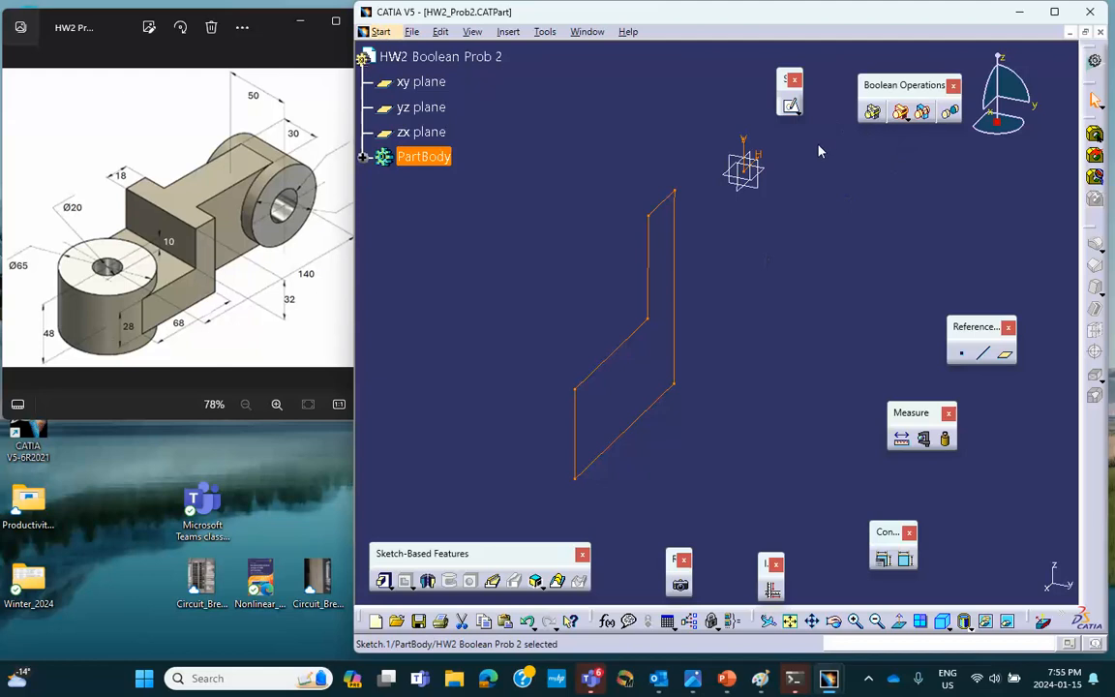
click(384, 582)
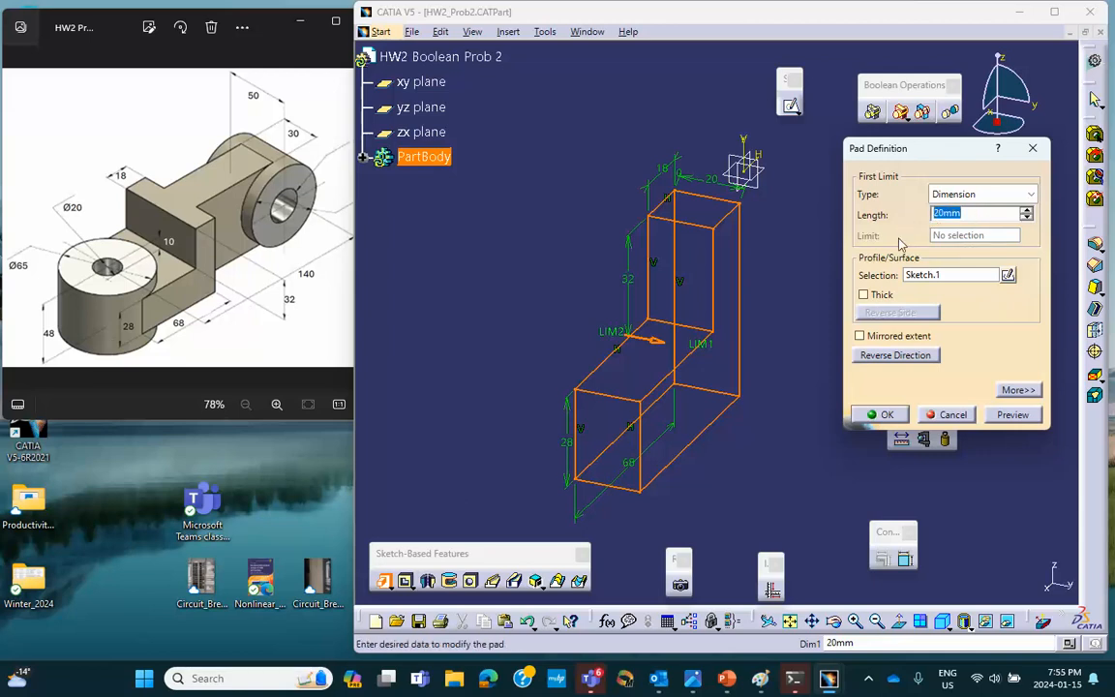
text(3)
key(BackSpace)
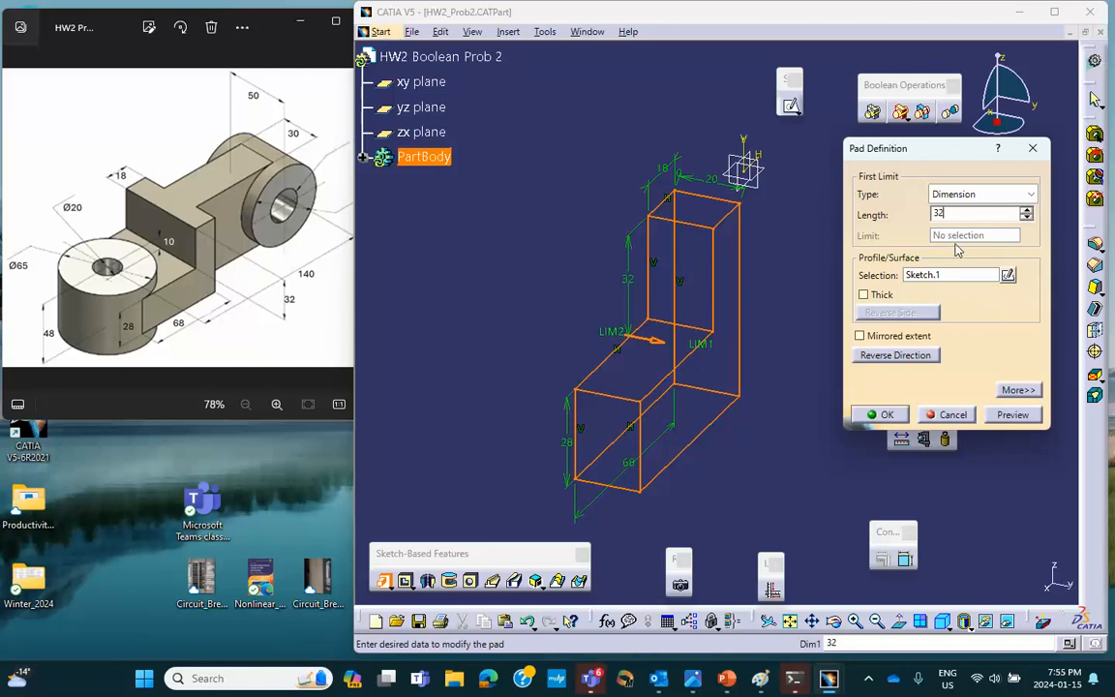
text(.5)
click(859, 336)
click(874, 416)
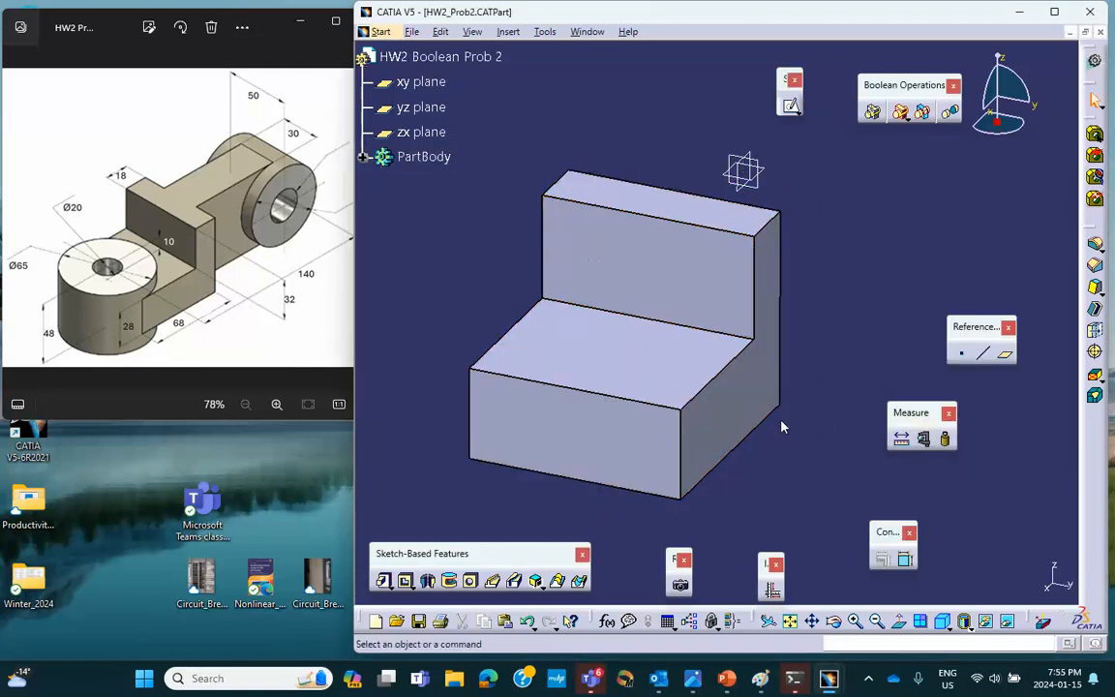
- On the upright leg's top face, sketch a centered rectangle about 15 mm wide, centered on the H axis about 24 mm from the origin
middle_drag(761, 476, 729, 224)
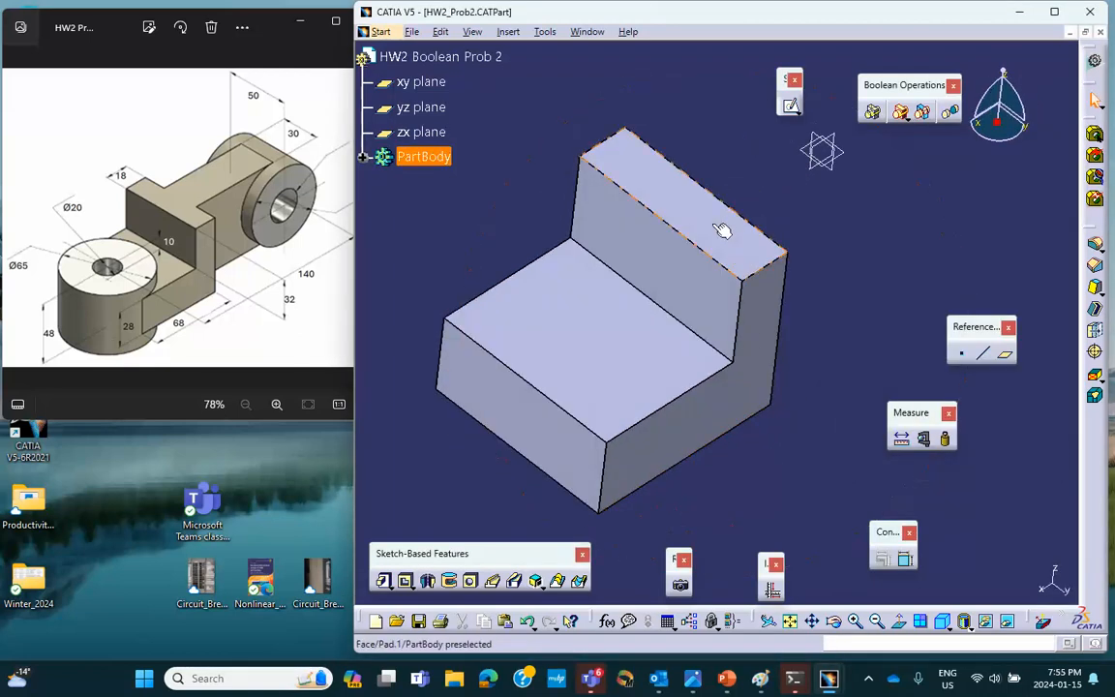
click(697, 211)
click(791, 105)
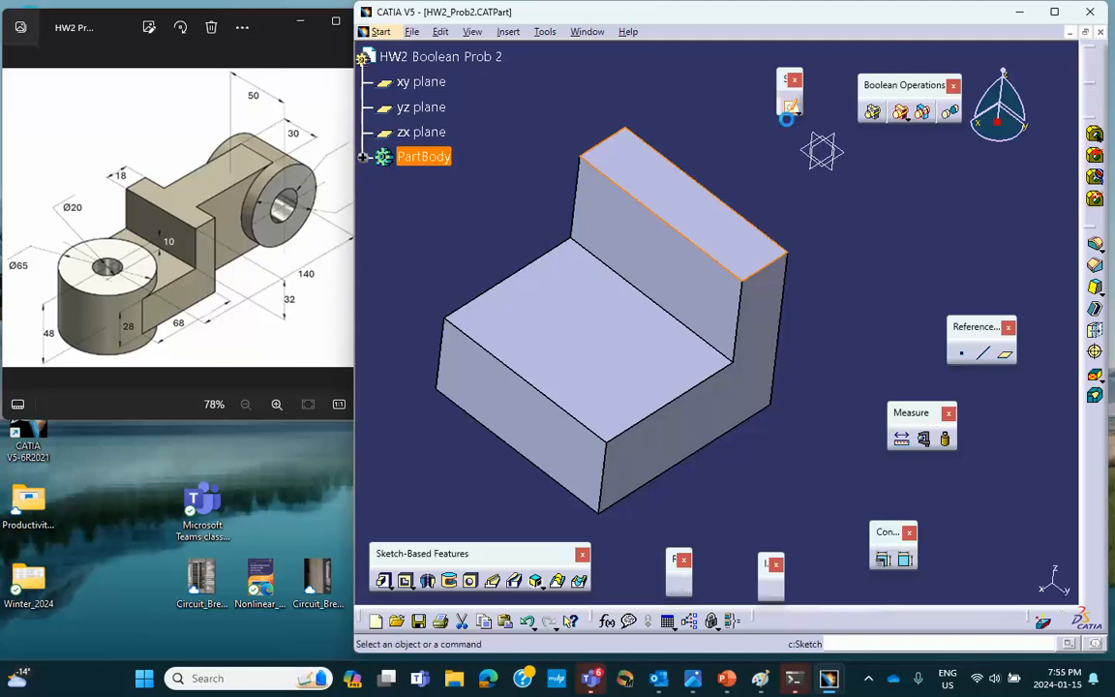
mouse_move(804, 274)
middle_down()
mouse_move(1006, 244)
mouse_move(992, 279)
middle_up()
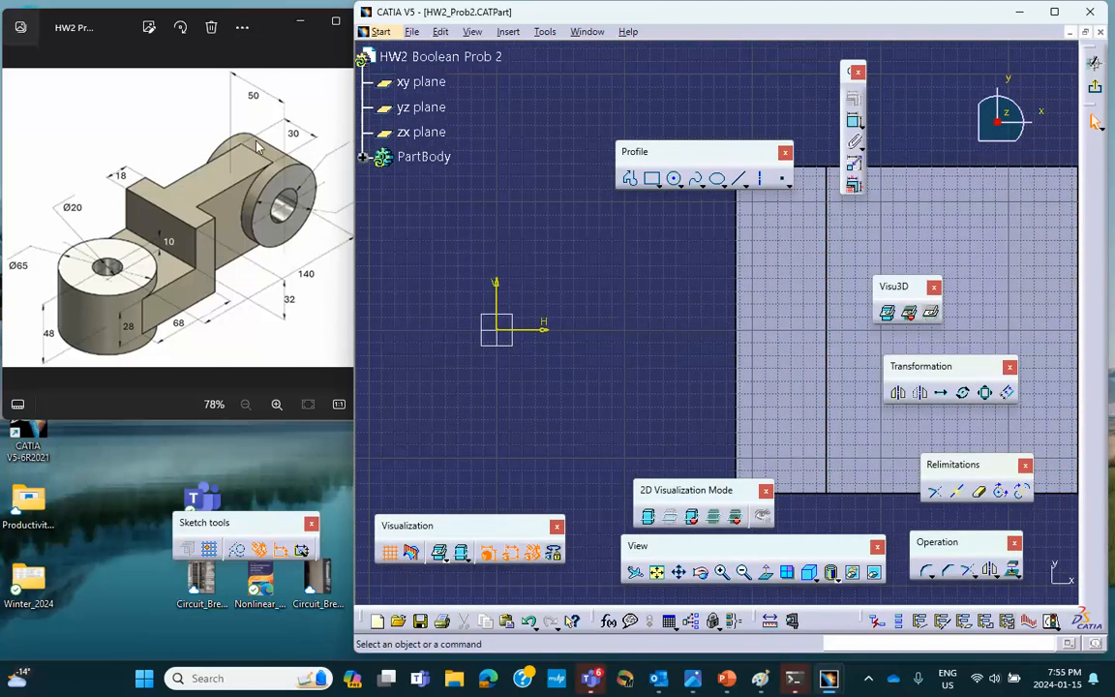
click(657, 184)
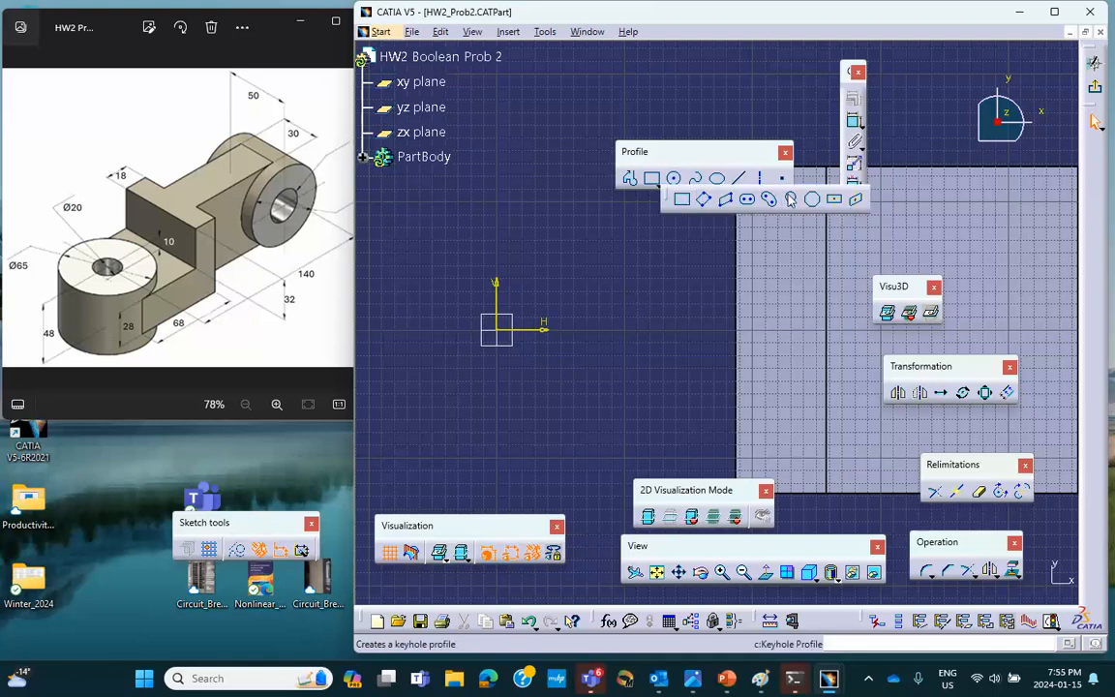
click(833, 198)
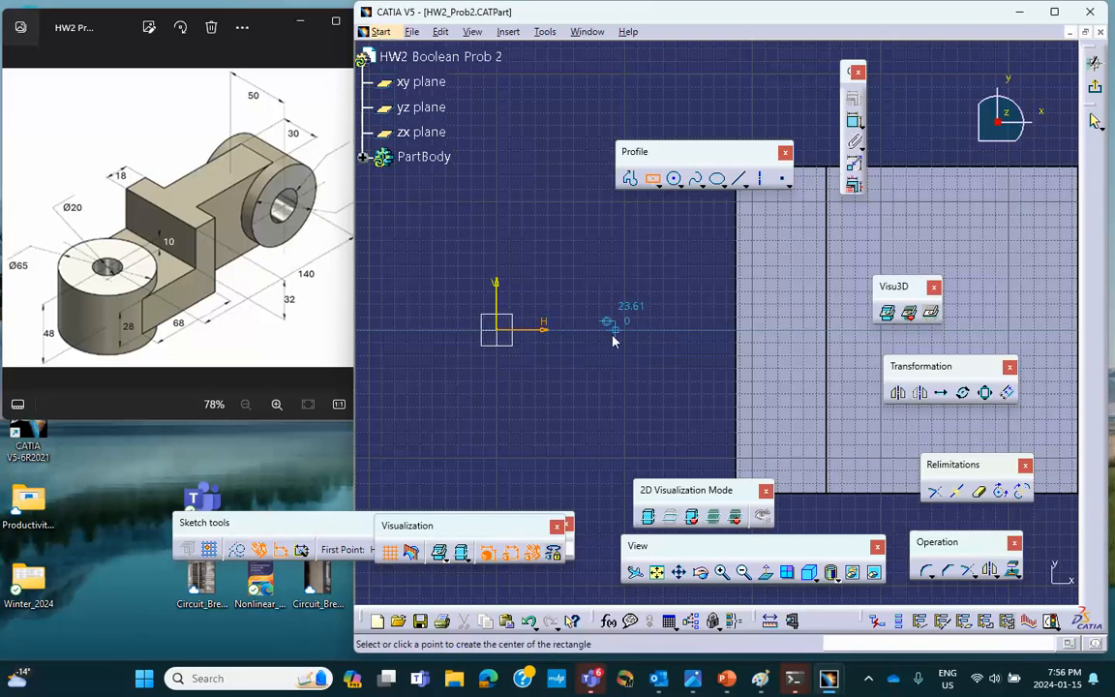
click(617, 330)
click(707, 291)
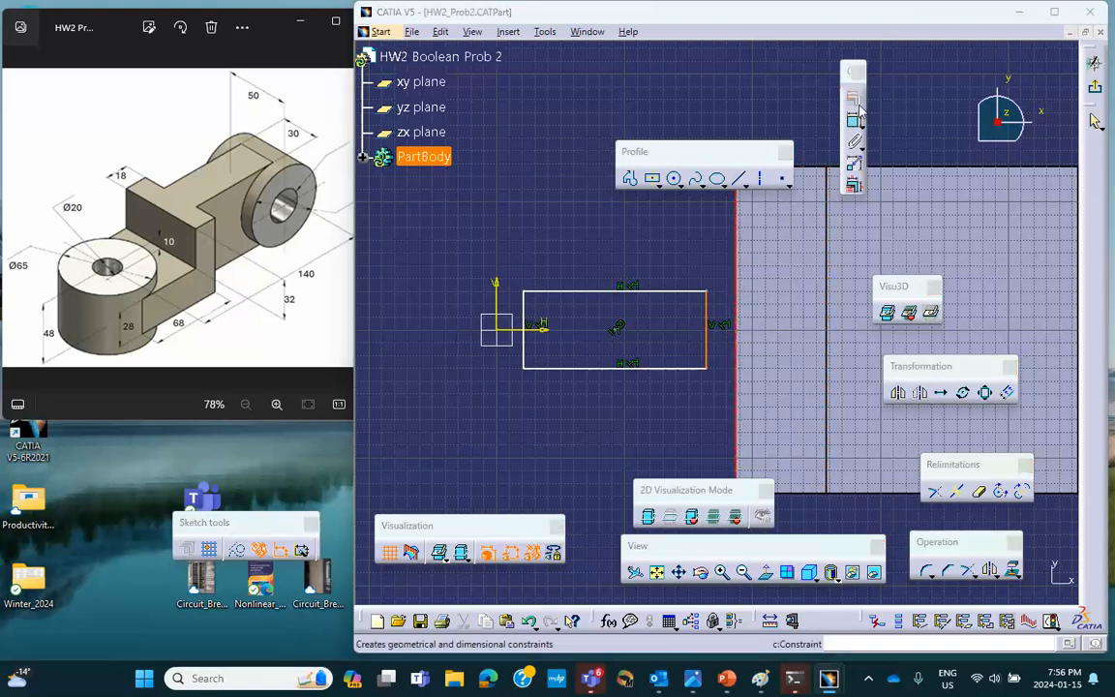
- Constrain the rectangle's near end edge coincident with the back edge of the upright leg
click(854, 98)
click(997, 361)
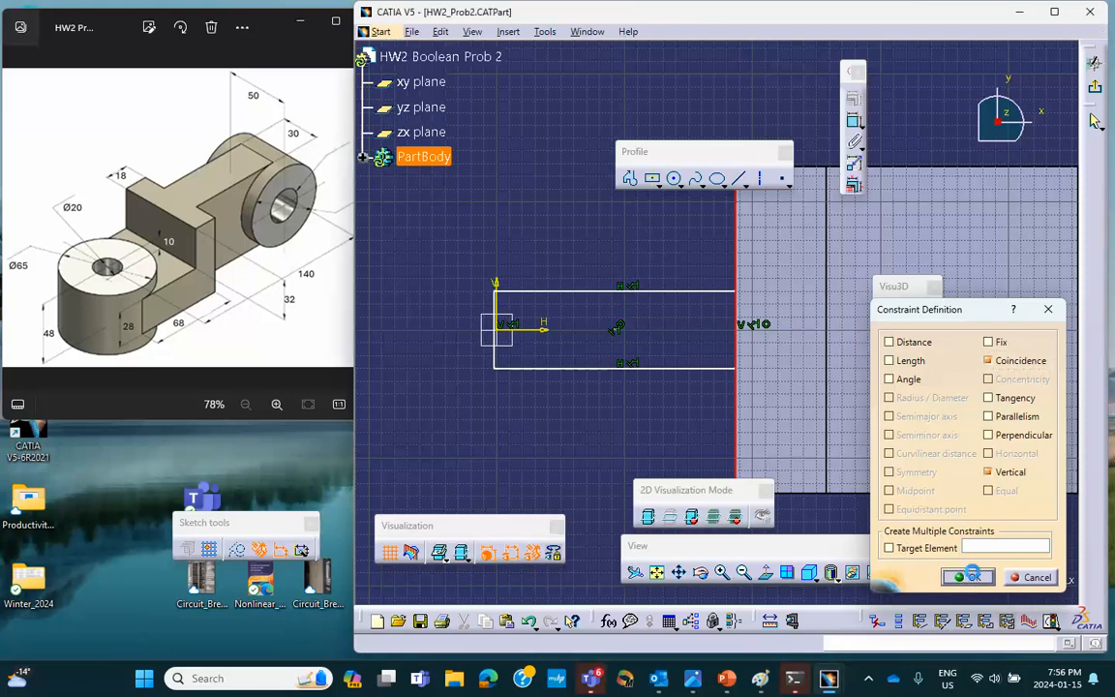
click(968, 577)
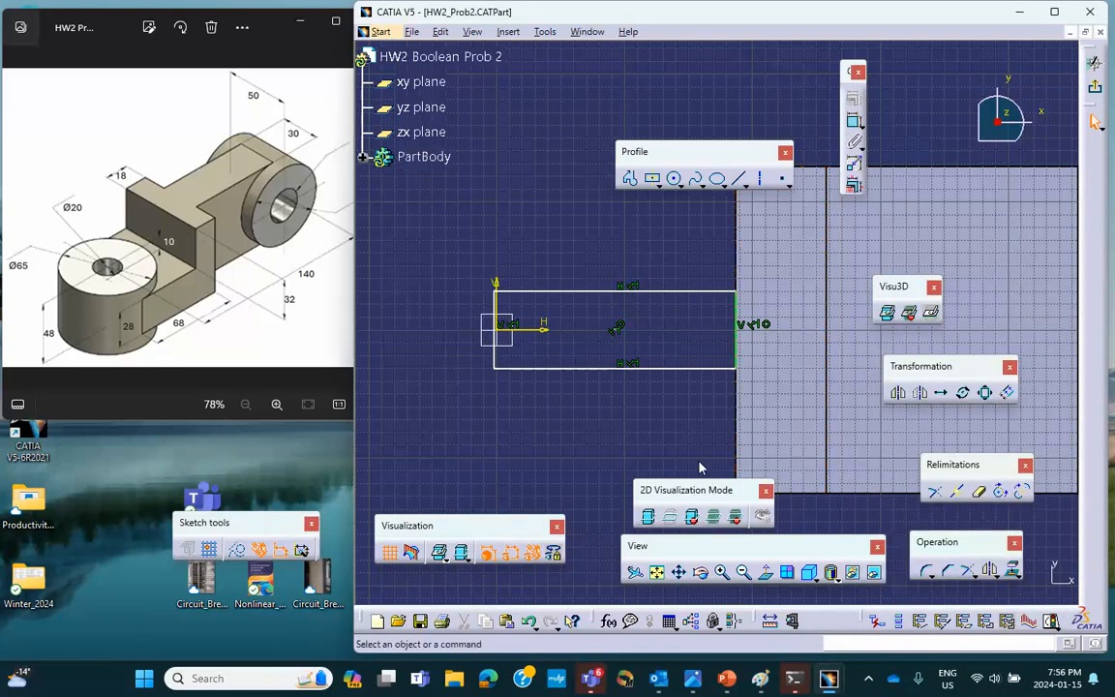
- Dimension the rectangle's end edge on the upright leg and set its width to 30 mm
click(853, 120)
click(738, 318)
click(711, 339)
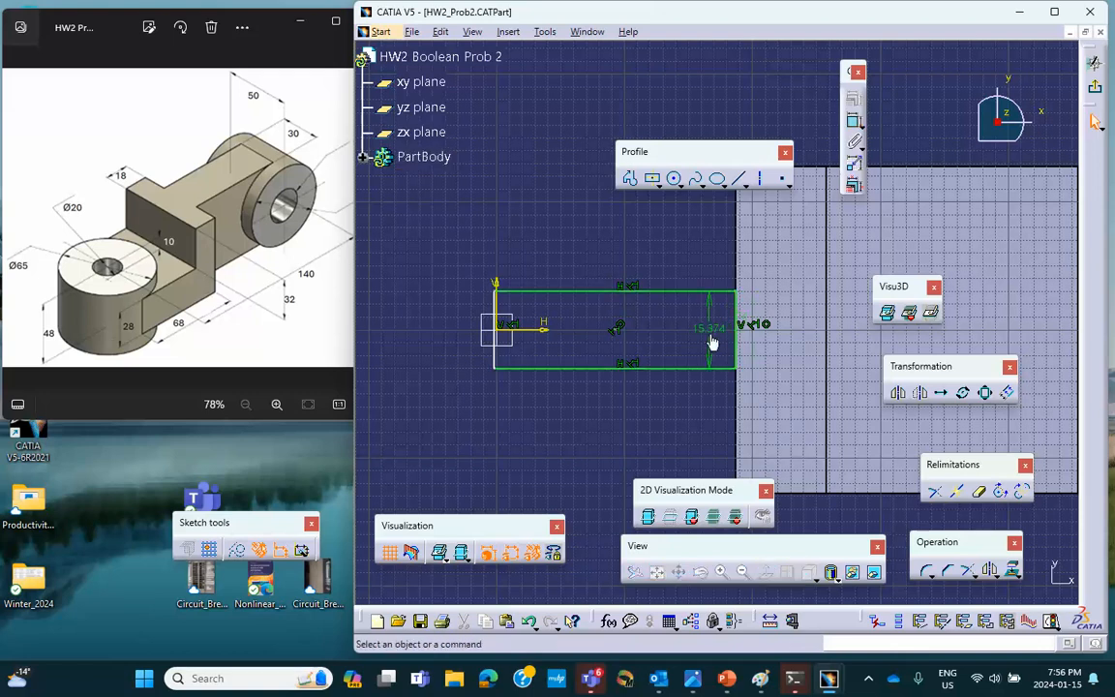
double_click(713, 331)
text(30)
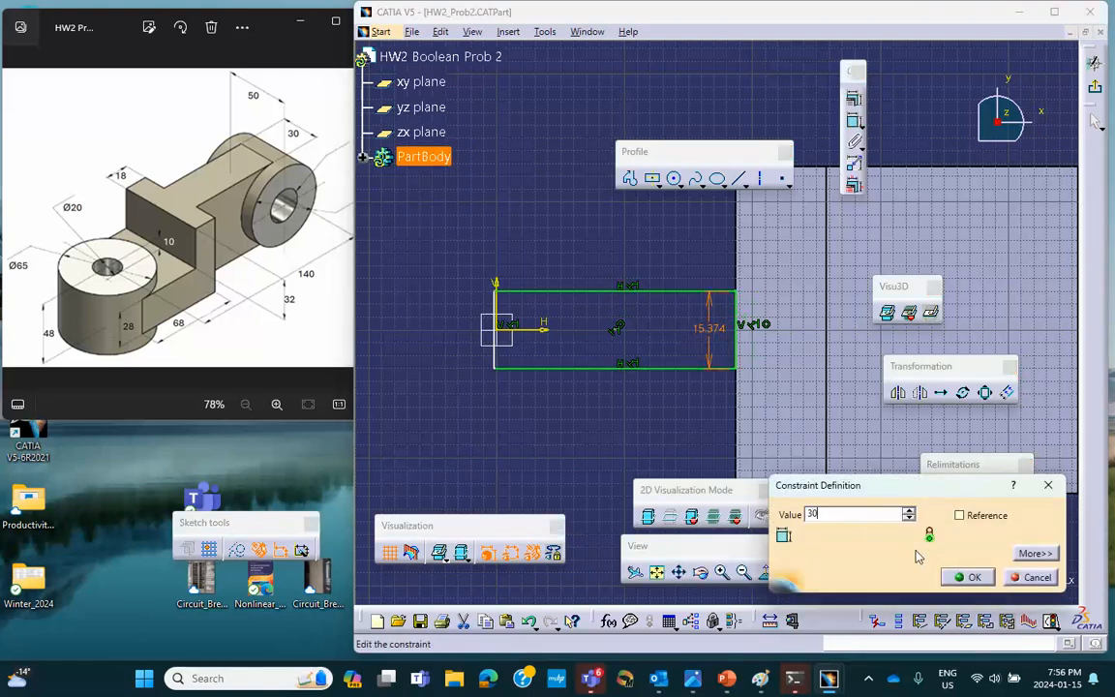
click(963, 580)
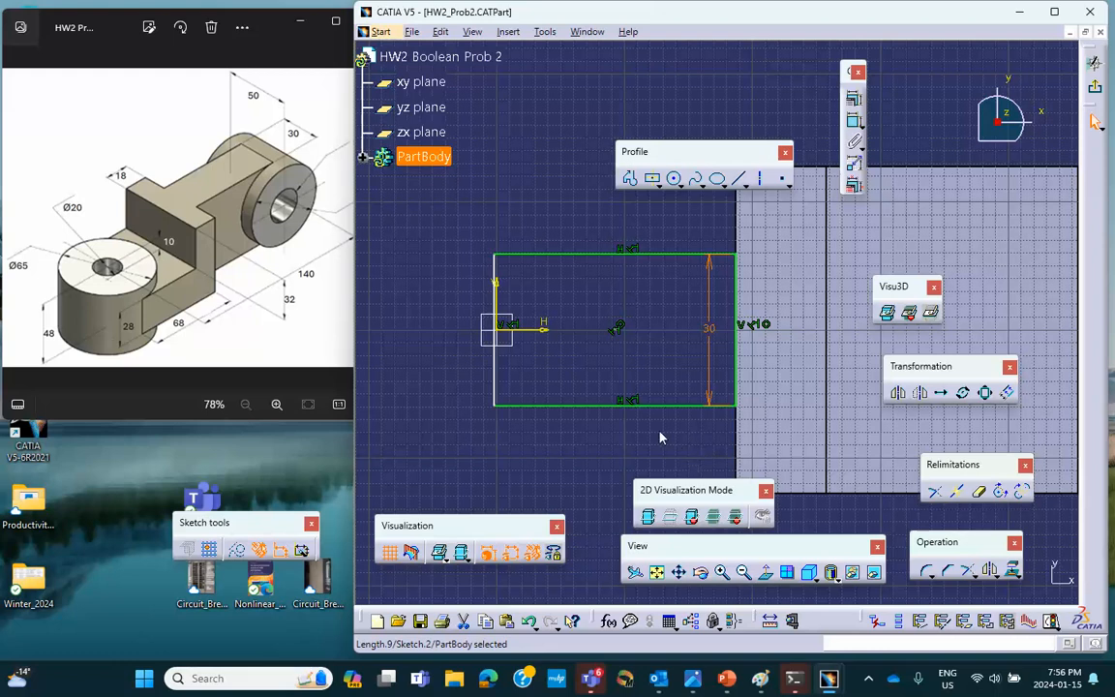
- Dimension from the rectangle's far edge to the L-block's front edge, set the distance to 140 mm, and exit the sketch
mouse_move(664, 288)
middle_down()
mouse_move(688, 370)
mouse_move(599, 366)
middle_up()
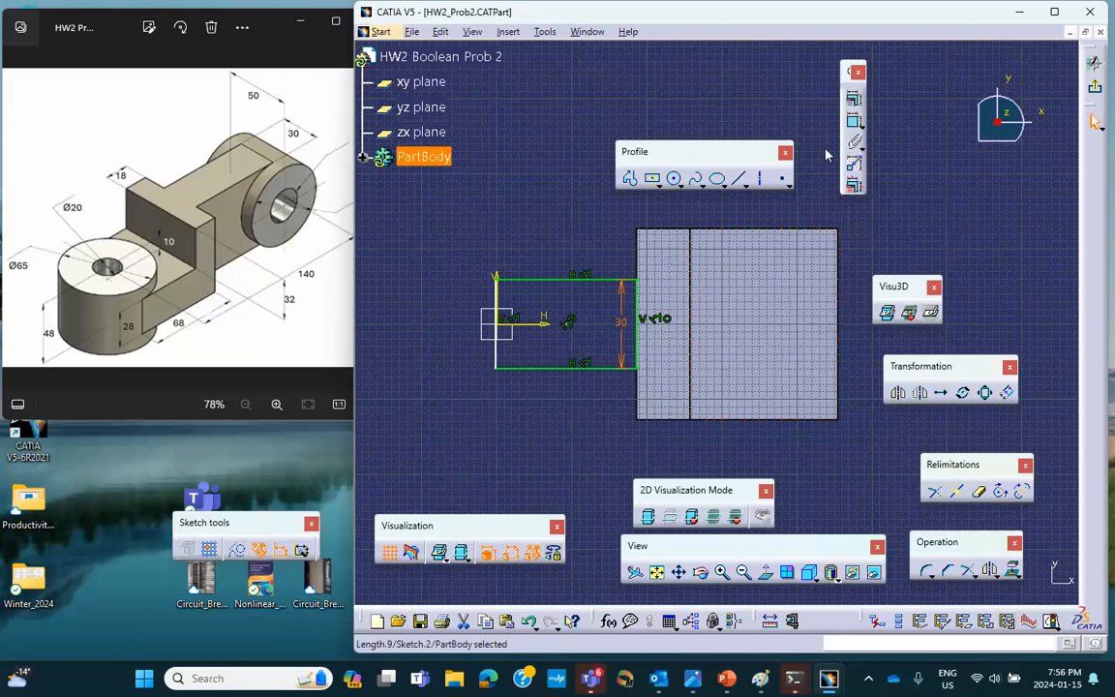
click(849, 123)
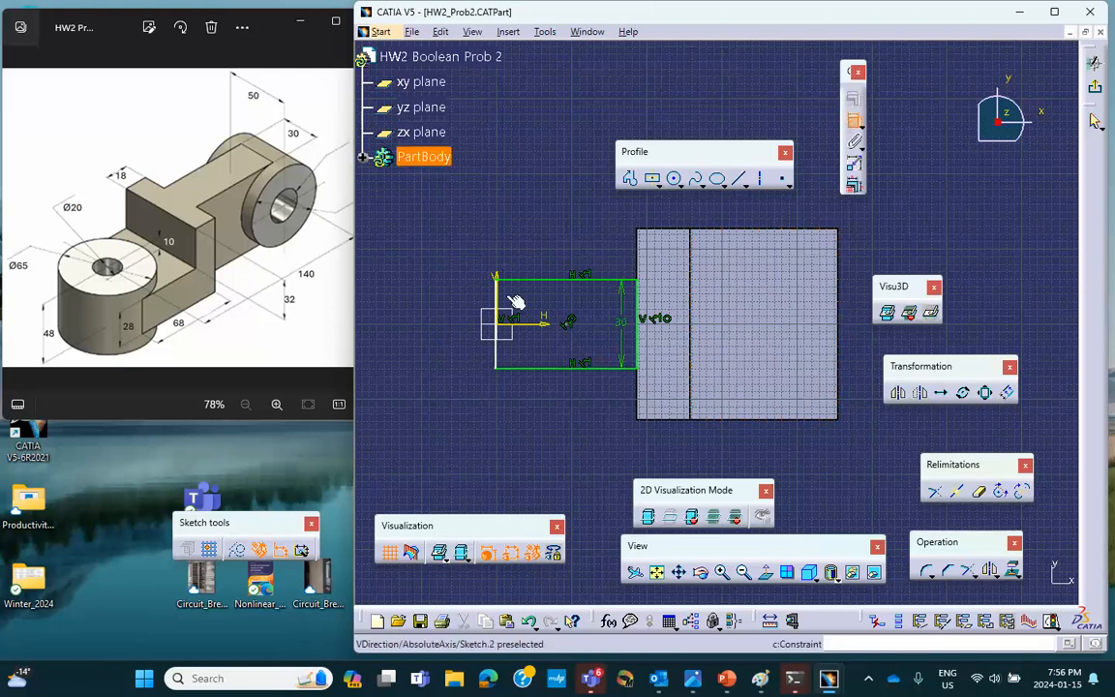
click(501, 364)
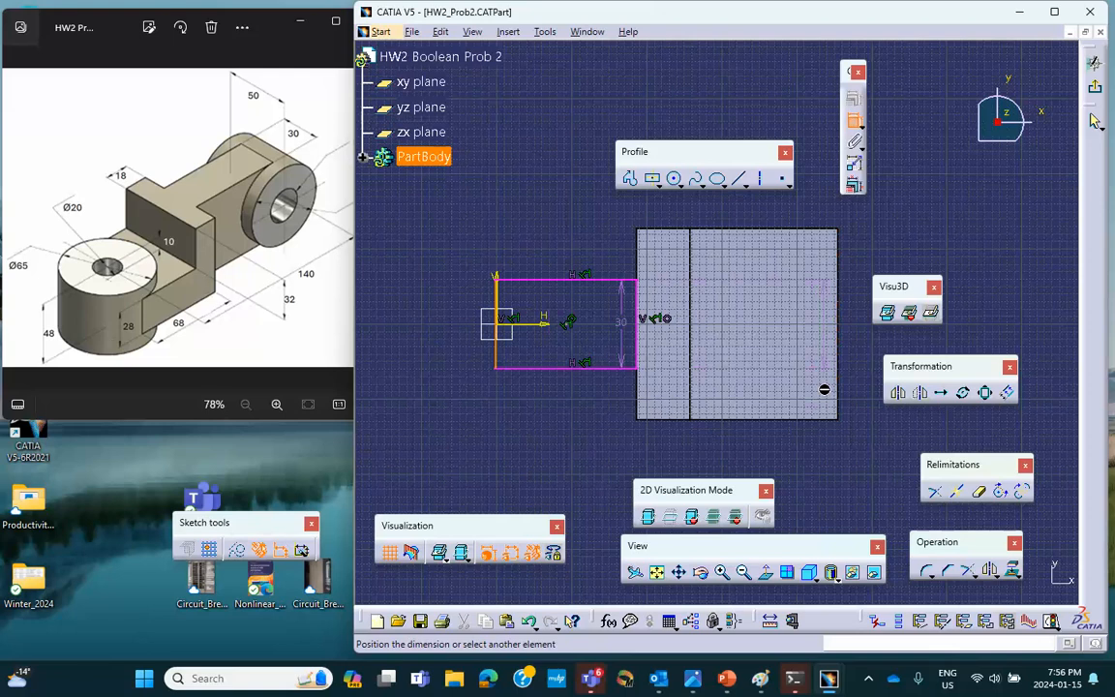
click(837, 387)
click(741, 447)
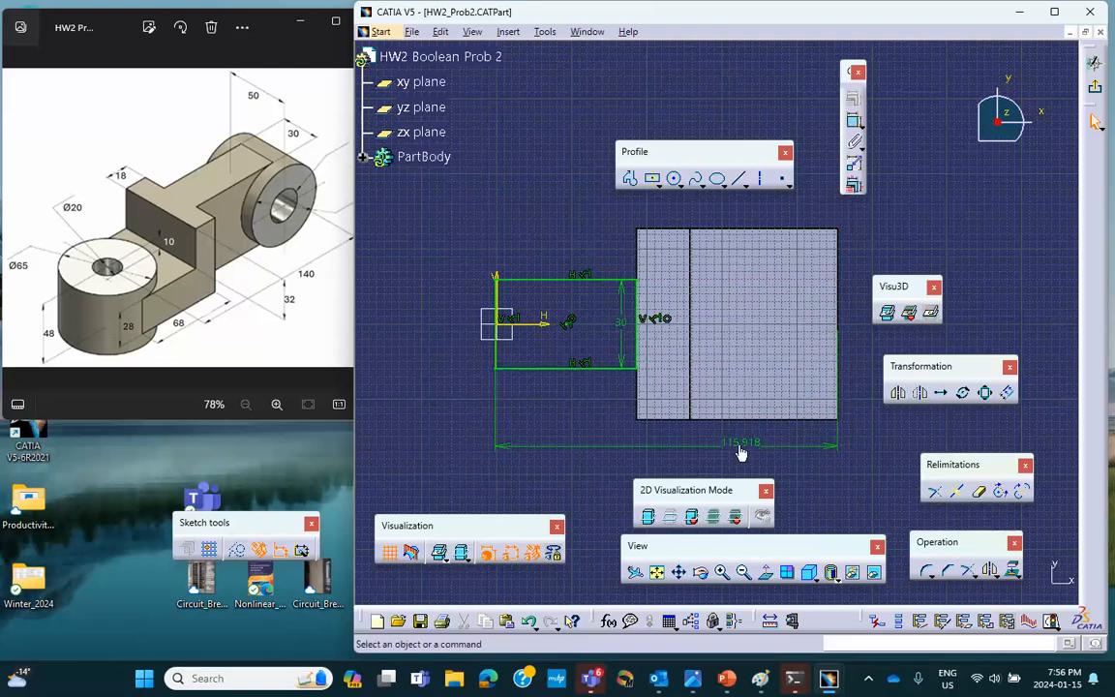
double_click(741, 444)
text(1)
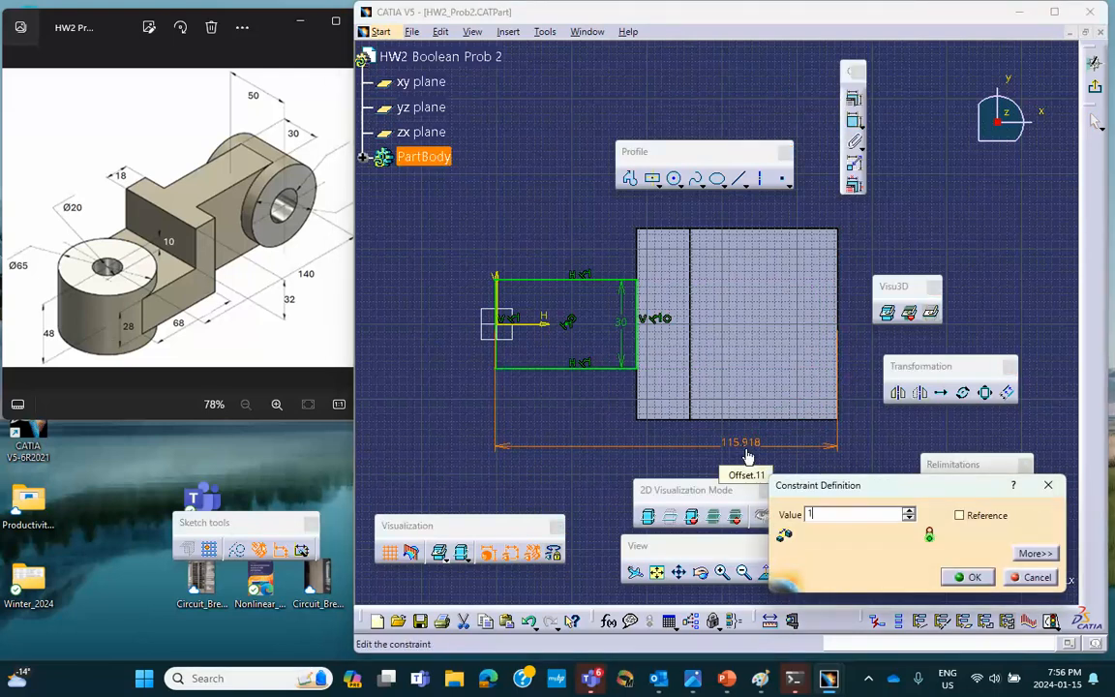
text(40)
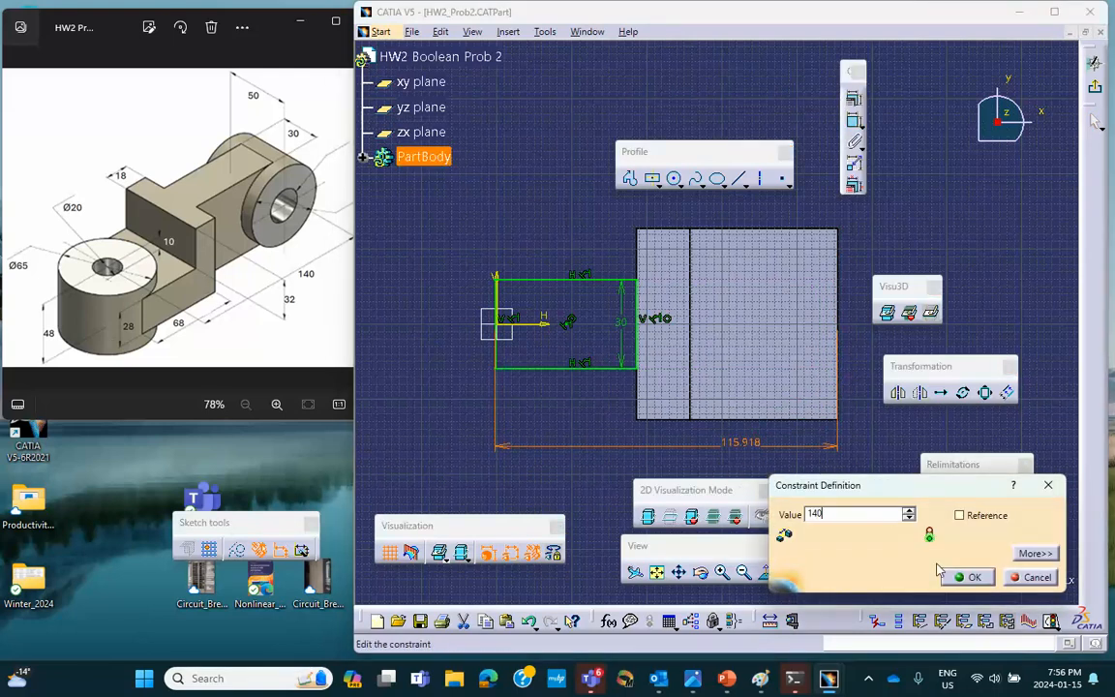
key(Return)
click(1094, 87)
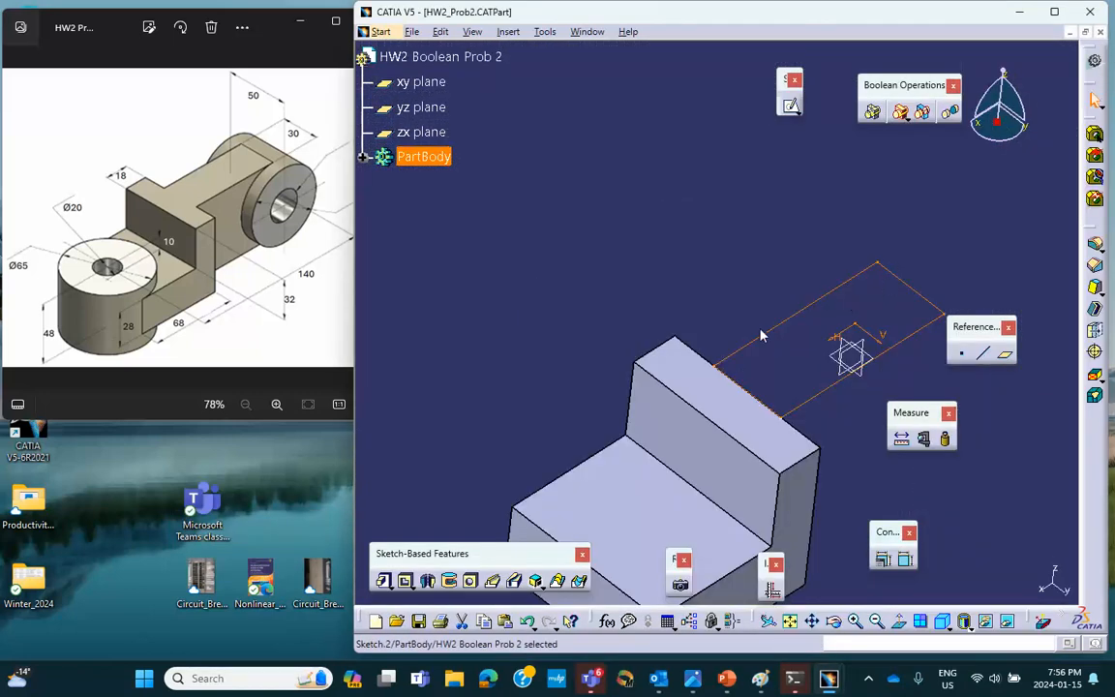
- Pad the rectangle with an Up to plane limit at the L-block's bottom face, and save the part
middle_drag(761, 335, 747, 194)
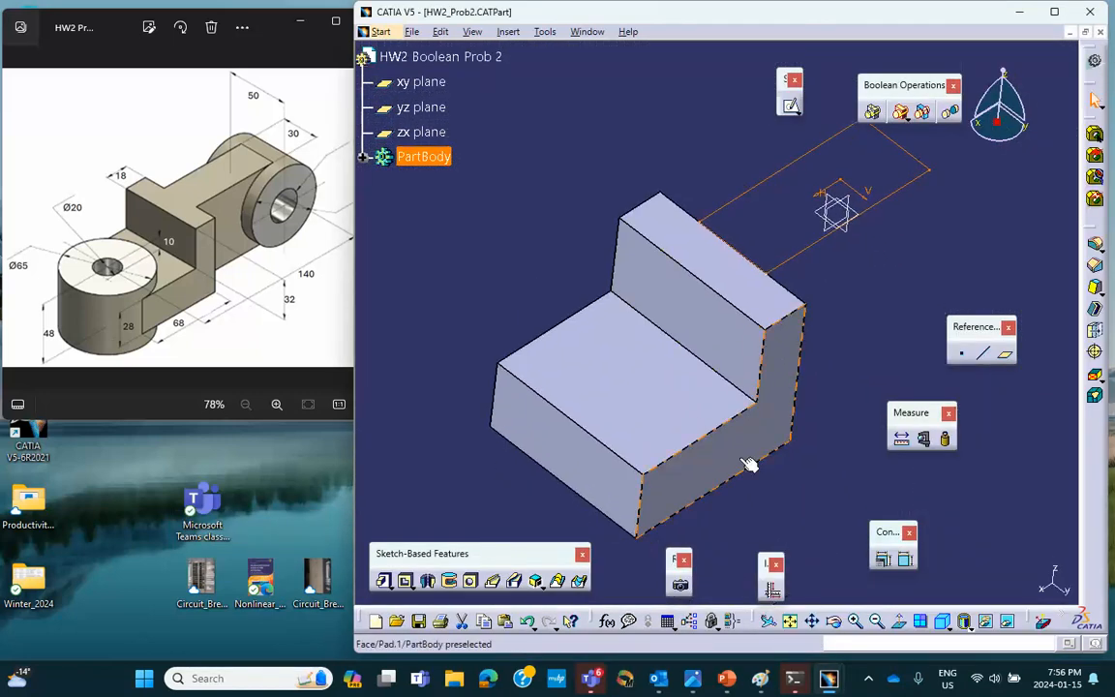
mouse_move(741, 466)
middle_down()
mouse_move(718, 474)
mouse_move(663, 455)
mouse_move(658, 472)
mouse_move(666, 467)
middle_up()
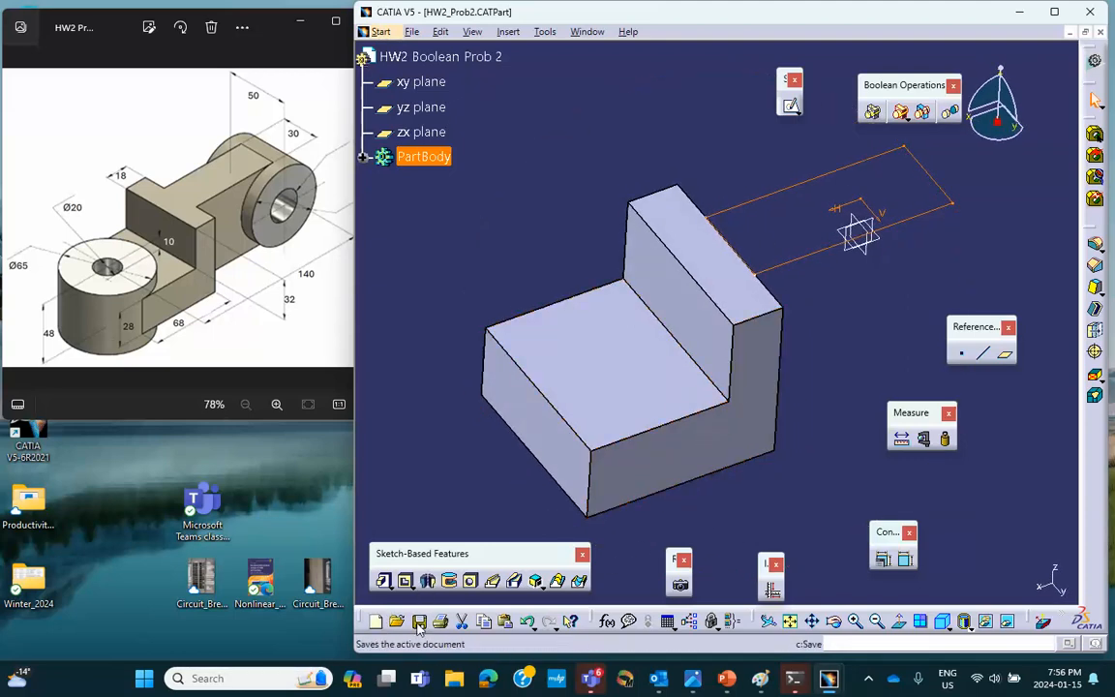
click(384, 580)
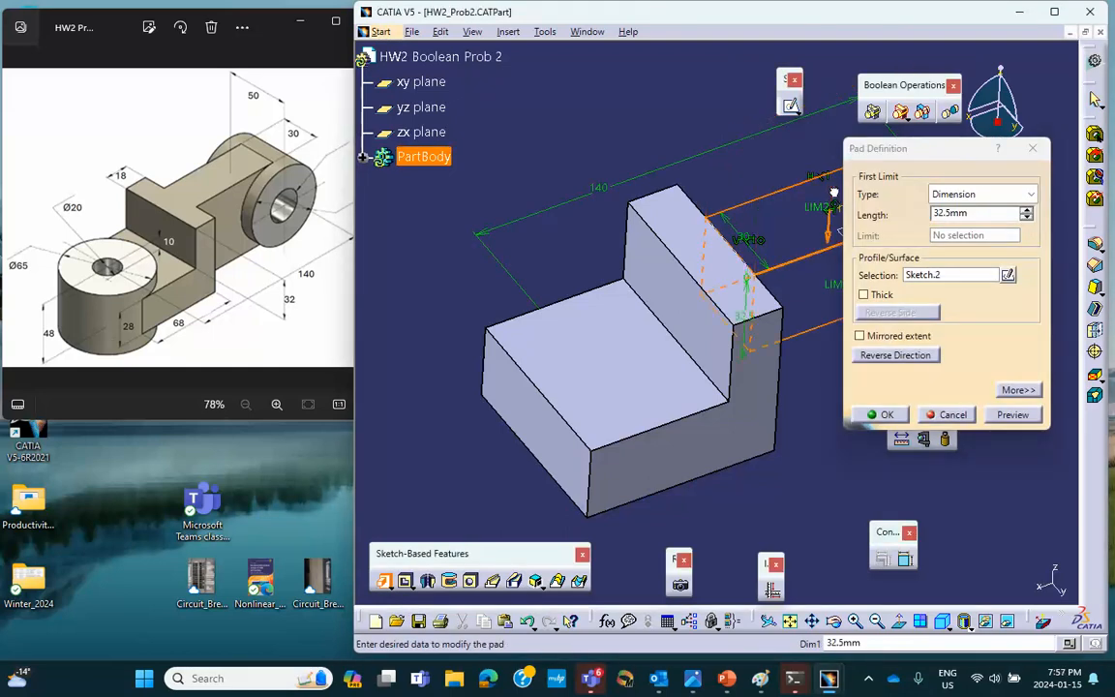
click(953, 194)
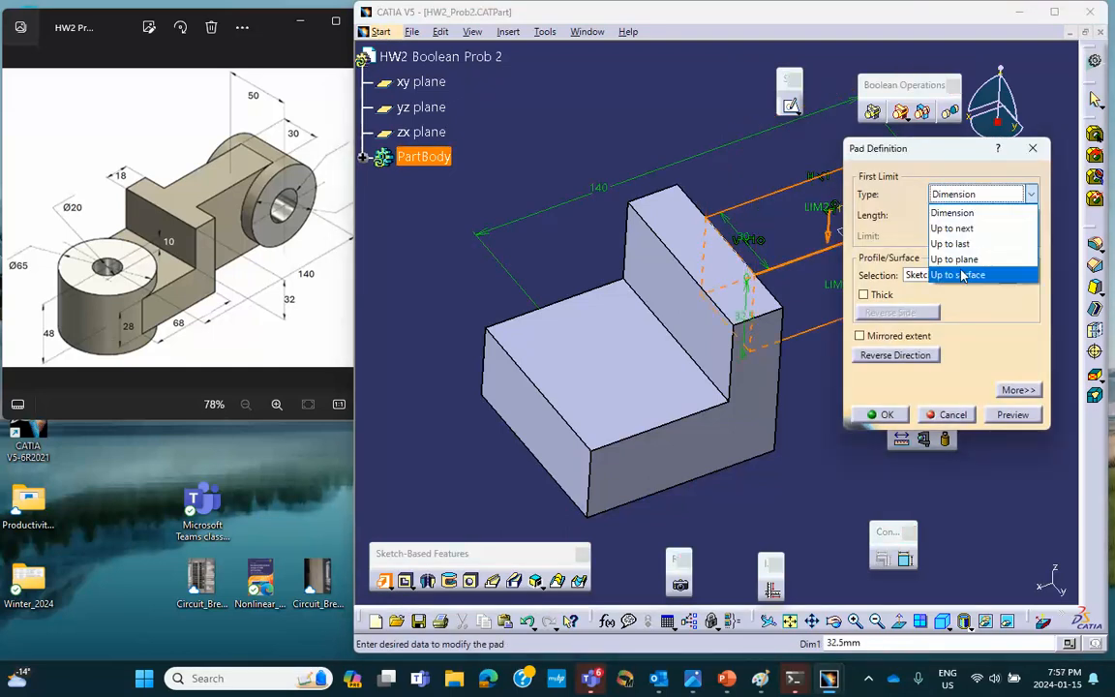
click(958, 259)
mouse_move(696, 432)
middle_down()
mouse_move(715, 259)
mouse_move(682, 435)
middle_up()
click(682, 435)
click(883, 414)
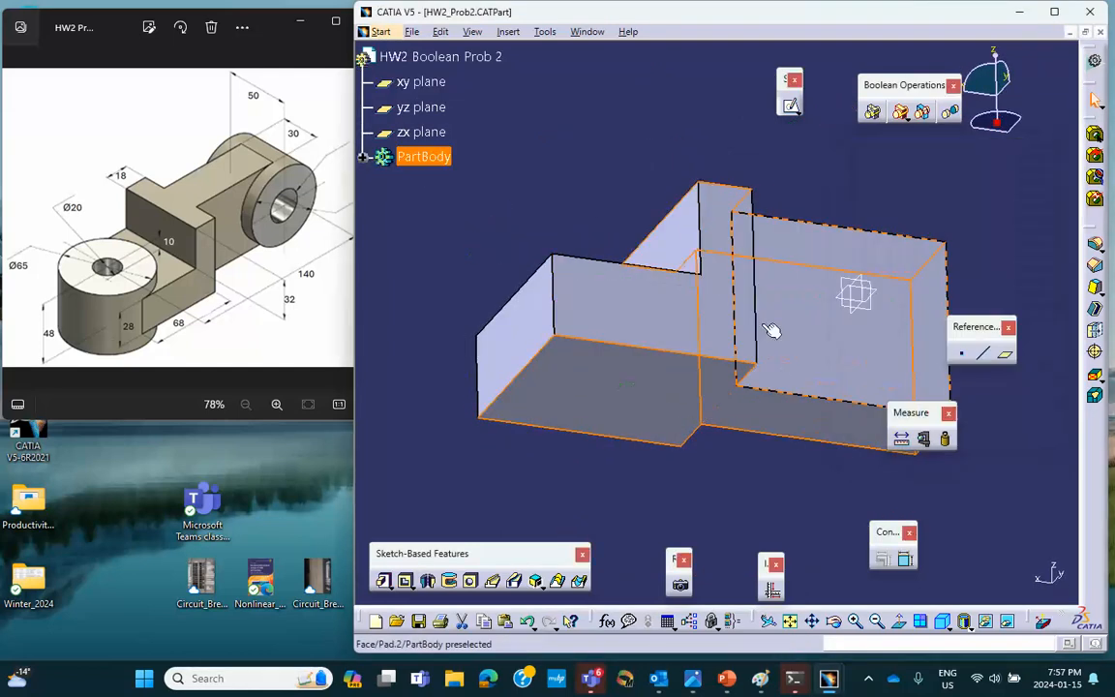
middle_drag(632, 177, 745, 261)
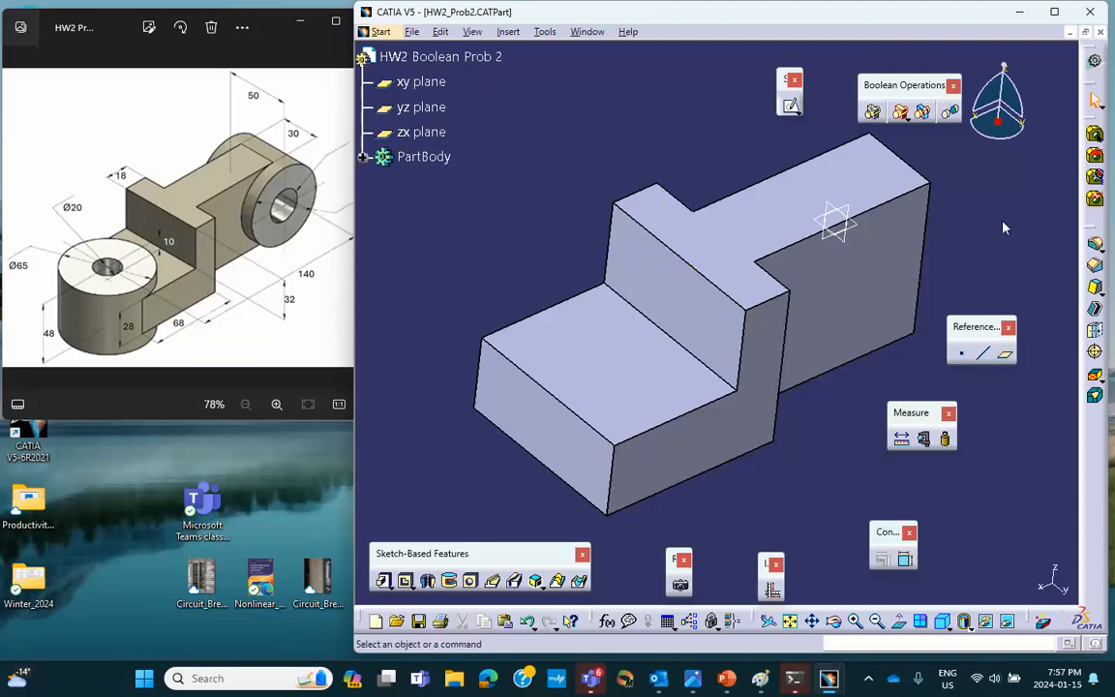
click(418, 620)
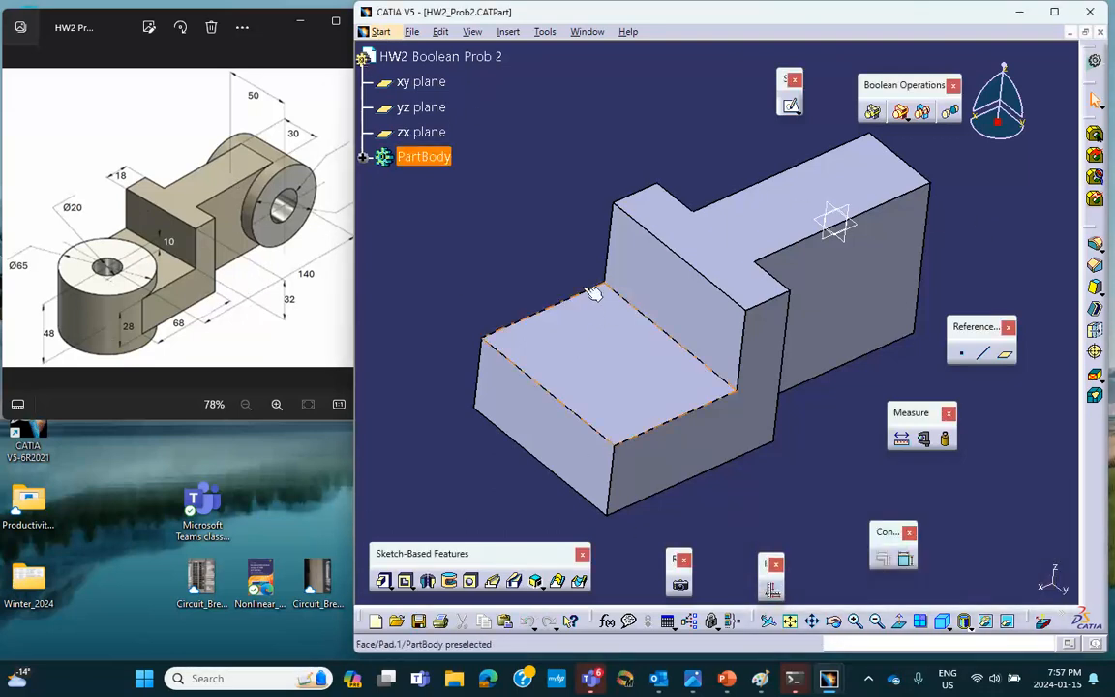
click(364, 158)
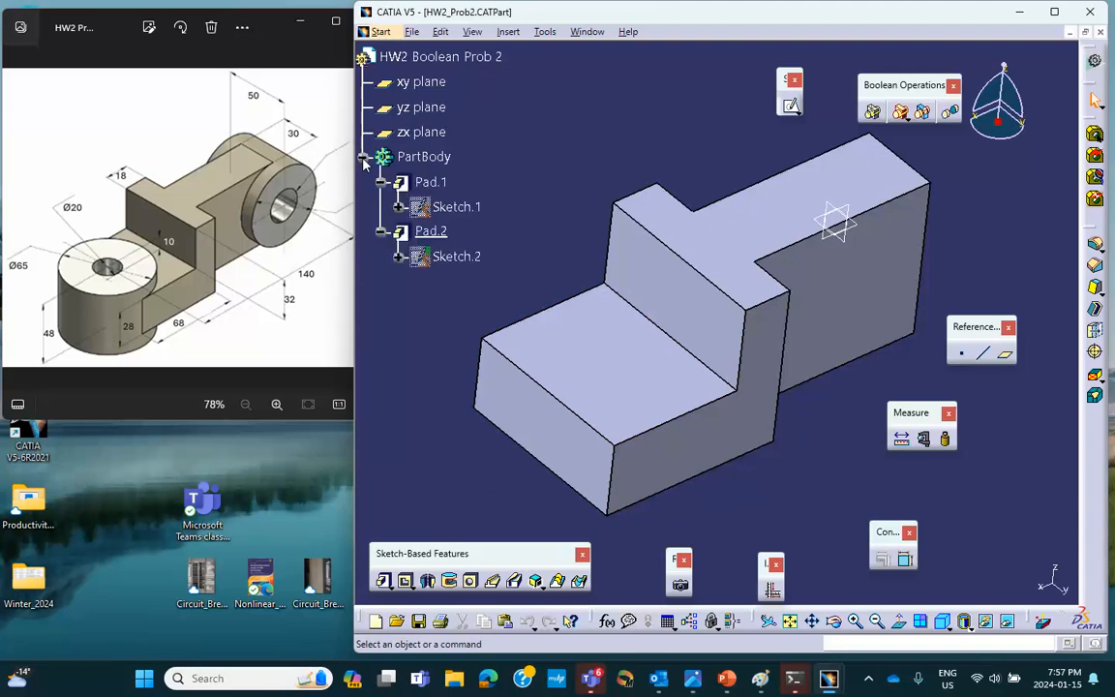
click(363, 157)
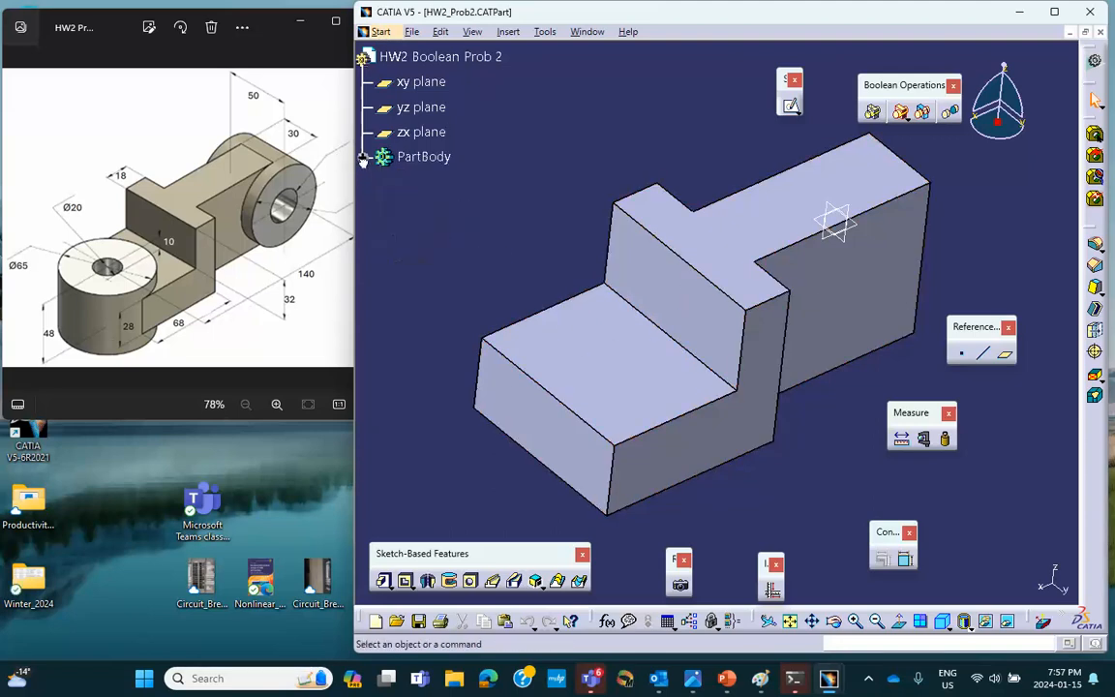
middle_drag(564, 149, 563, 196)
scroll(574, 208, up, 1)
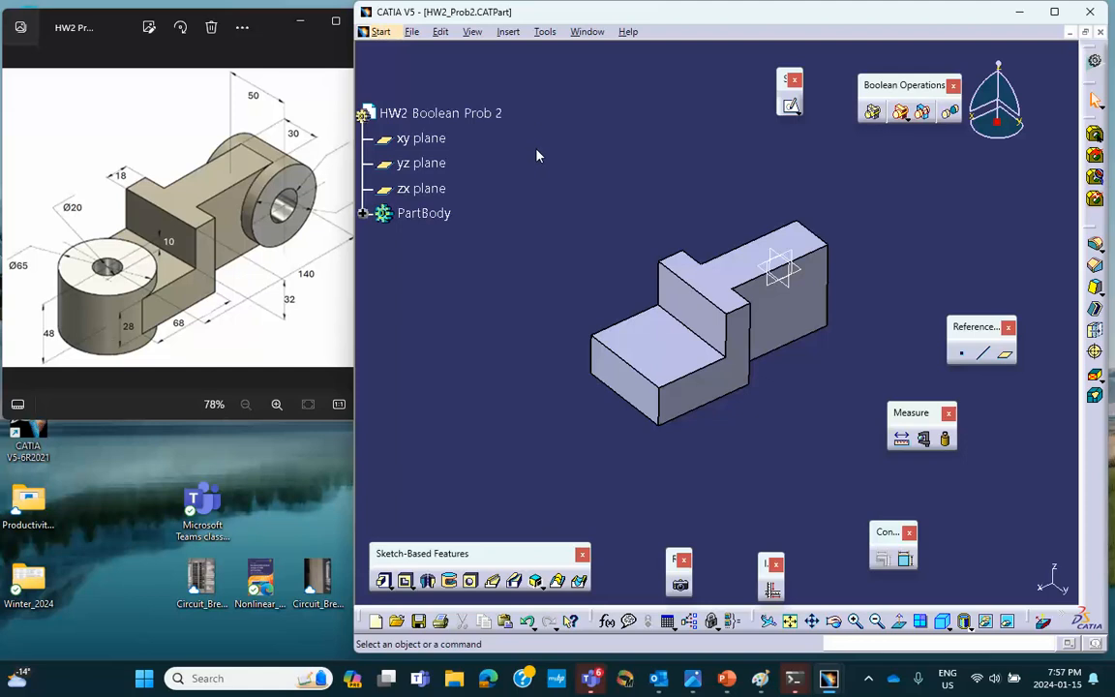
- Insert a new body into the part and rename it Big_Cyl_RS
click(502, 36)
click(542, 77)
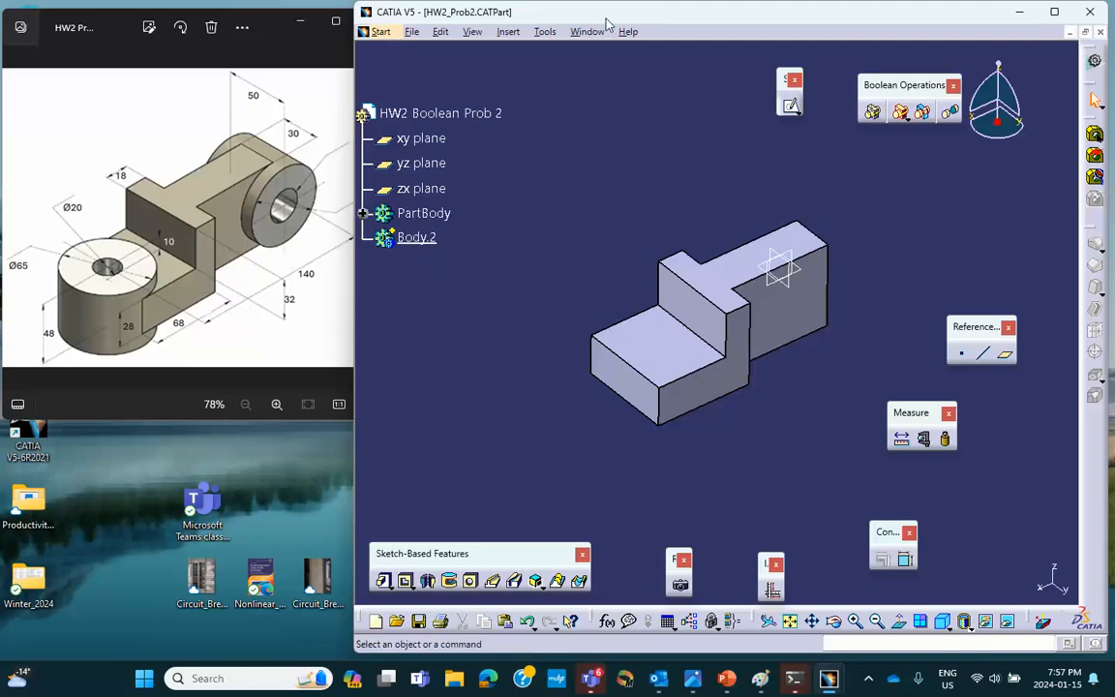
right_click(422, 240)
click(468, 321)
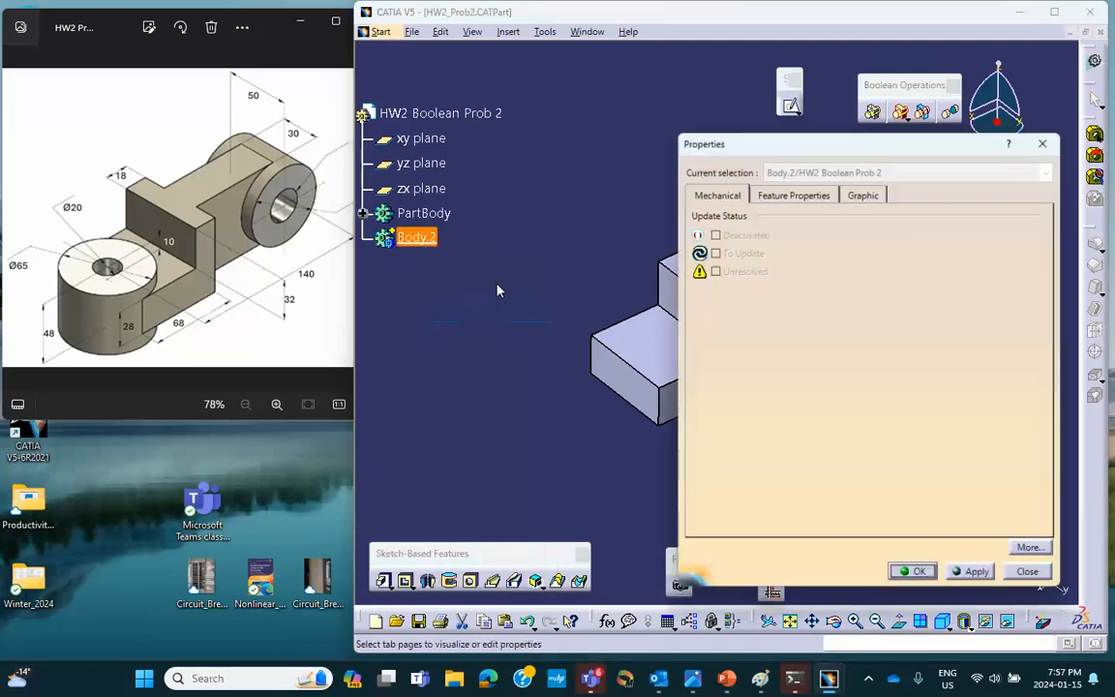
click(813, 193)
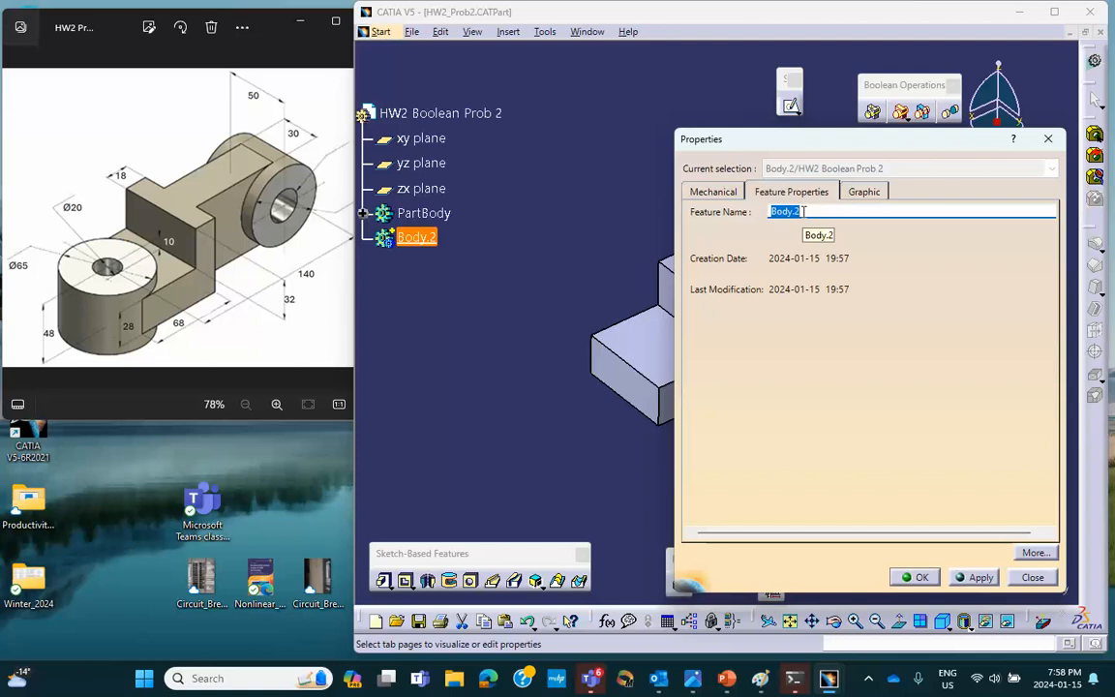
text(Big_Cyl_RS)
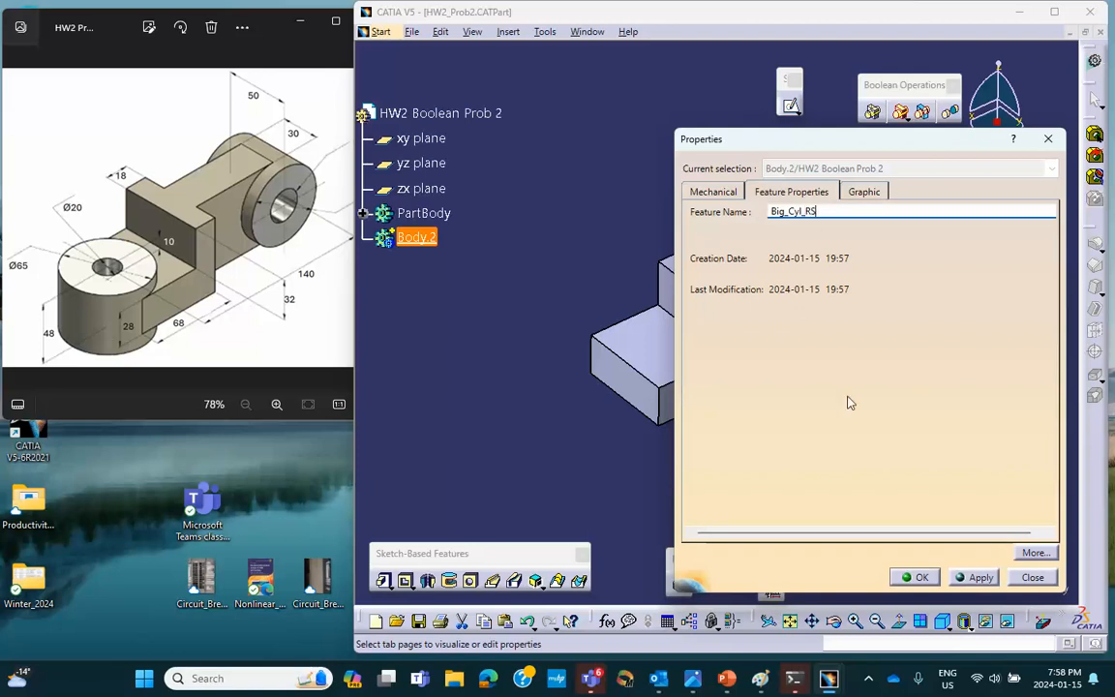
click(915, 577)
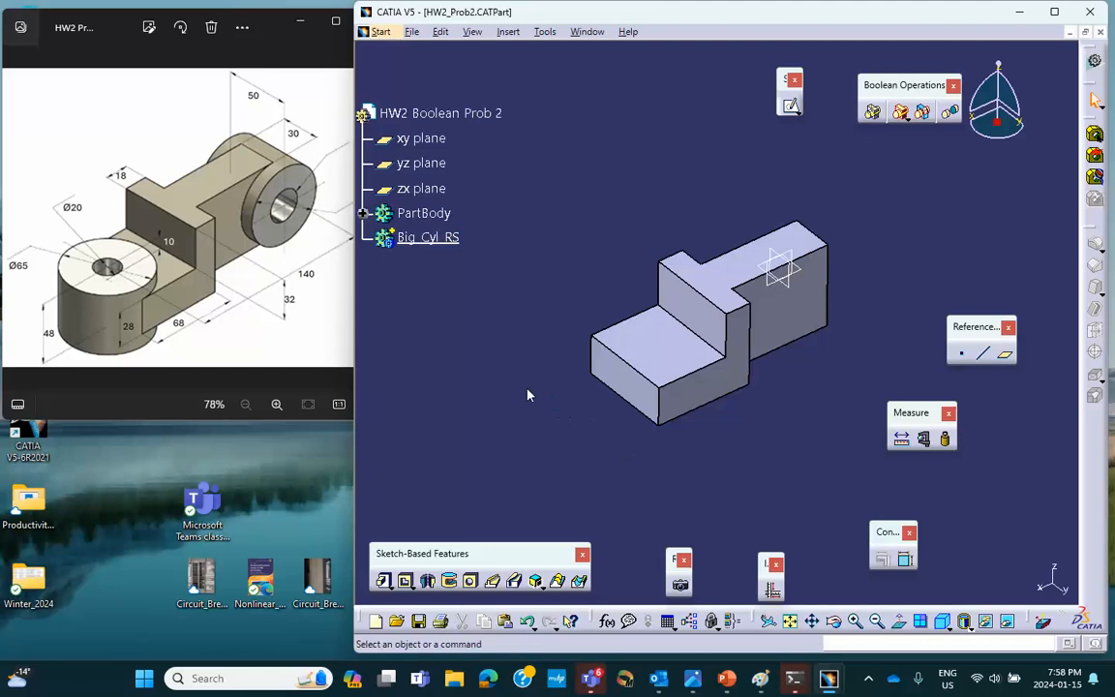
- Start a sketch on the zx plane and draw a circle about 68 mm in diameter, clear of the rear arm's end
click(799, 254)
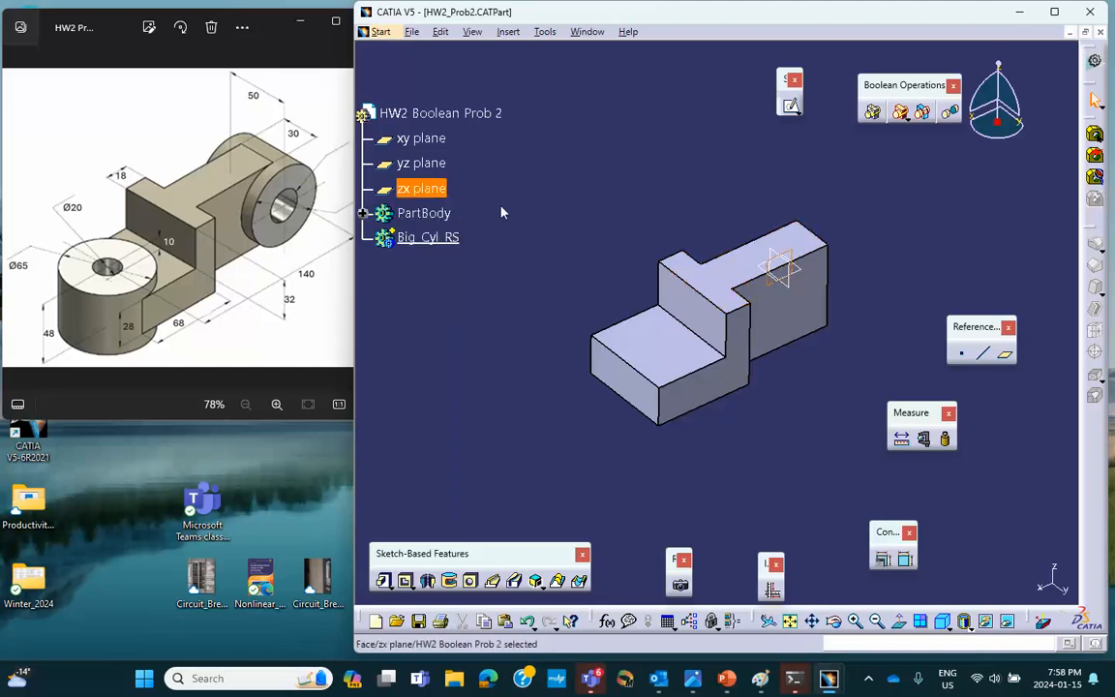
click(791, 105)
middle_drag(774, 273, 591, 259)
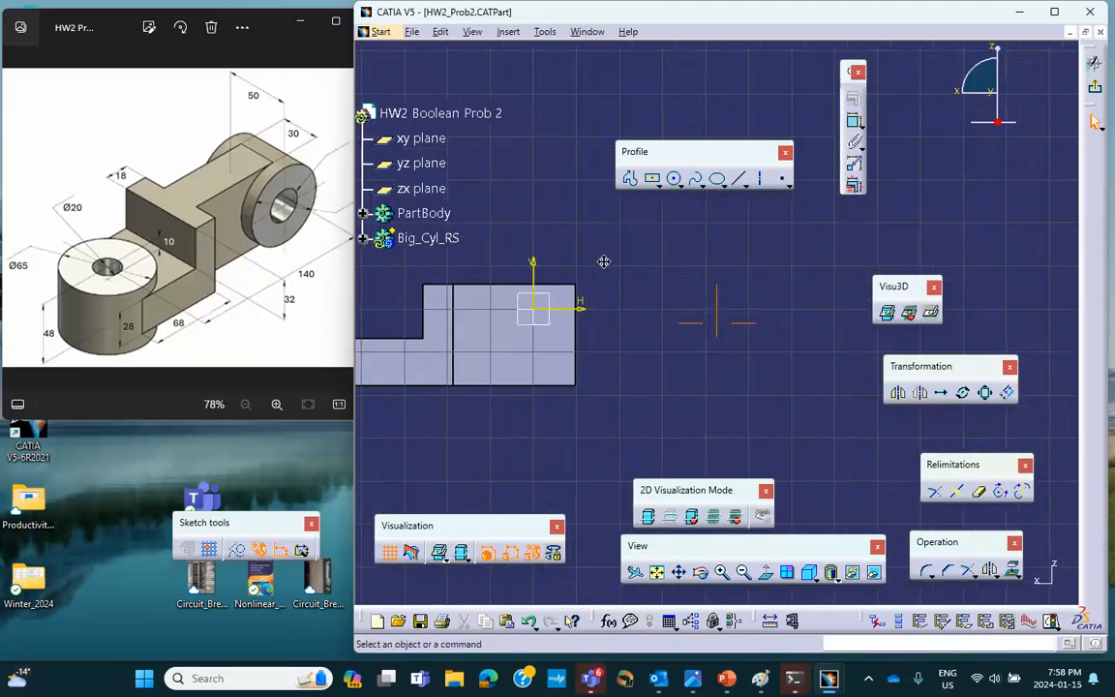
click(674, 178)
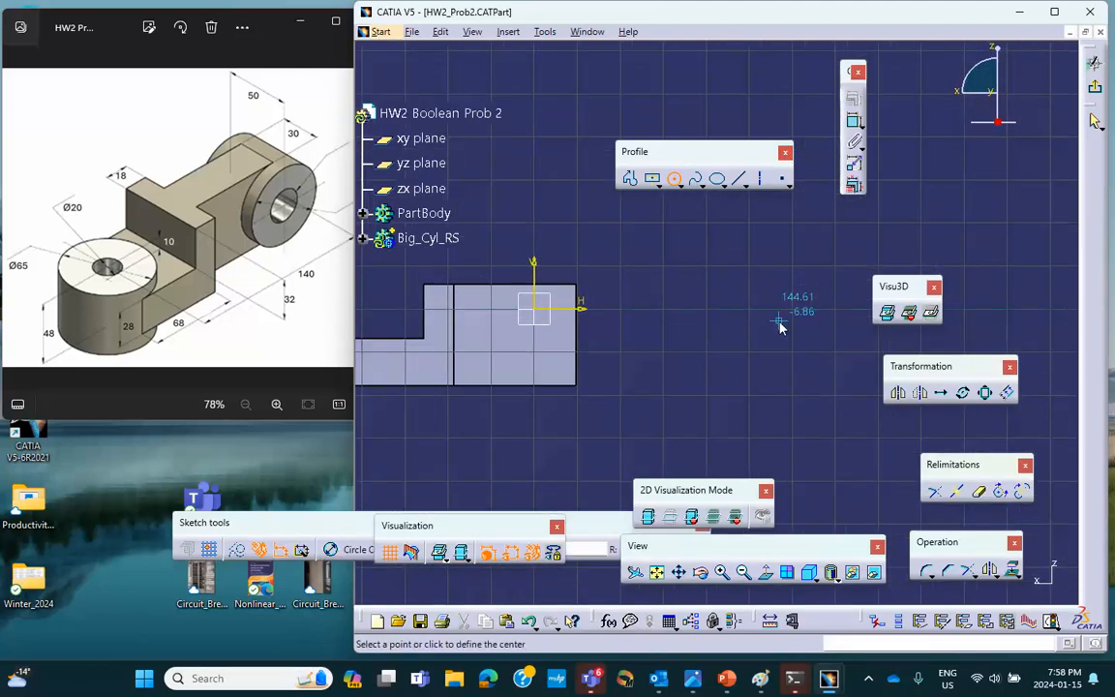
click(763, 292)
click(803, 331)
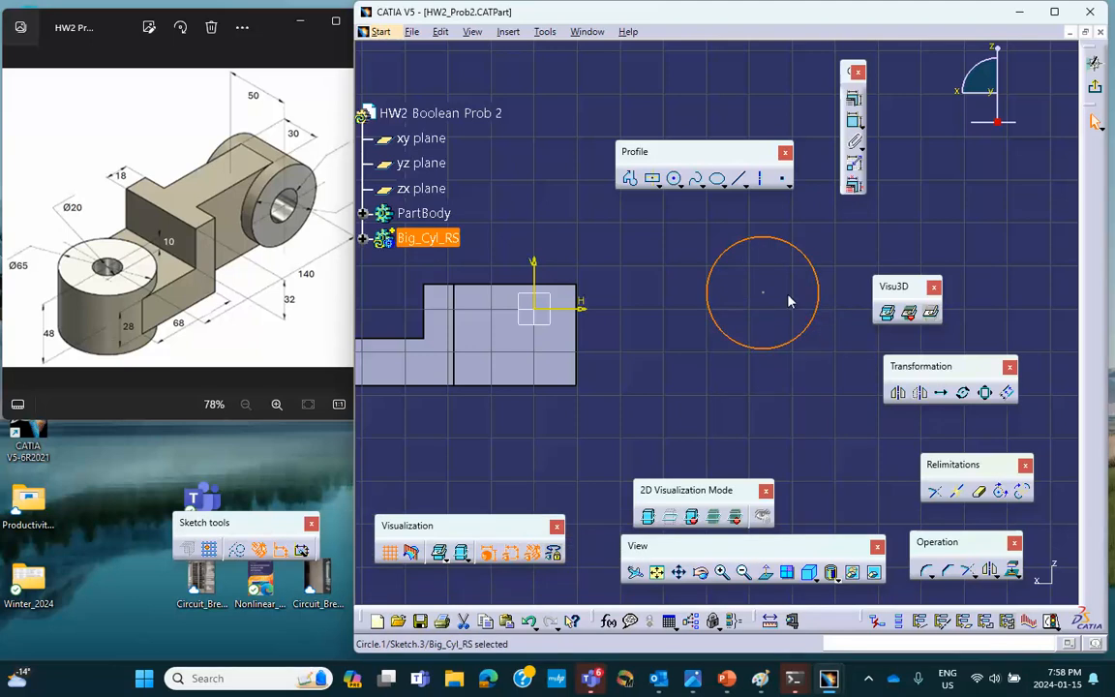
- Dimension the circle's diameter, set it to 60 mm as given in the reference drawing, and exit the sketch
click(271, 108)
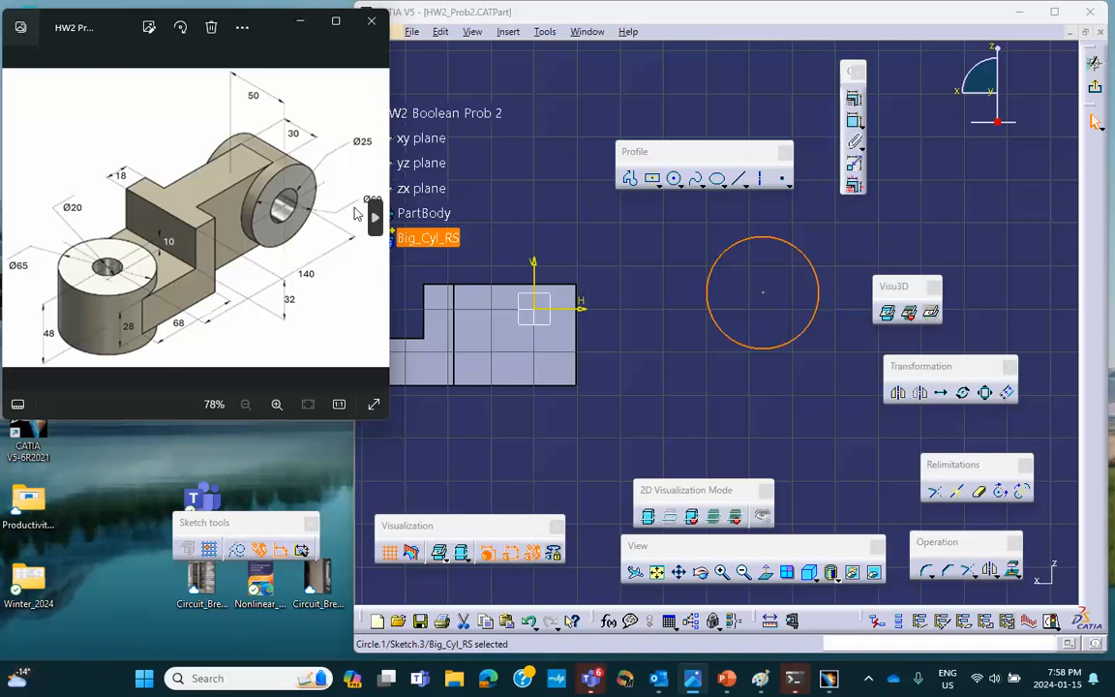
click(855, 122)
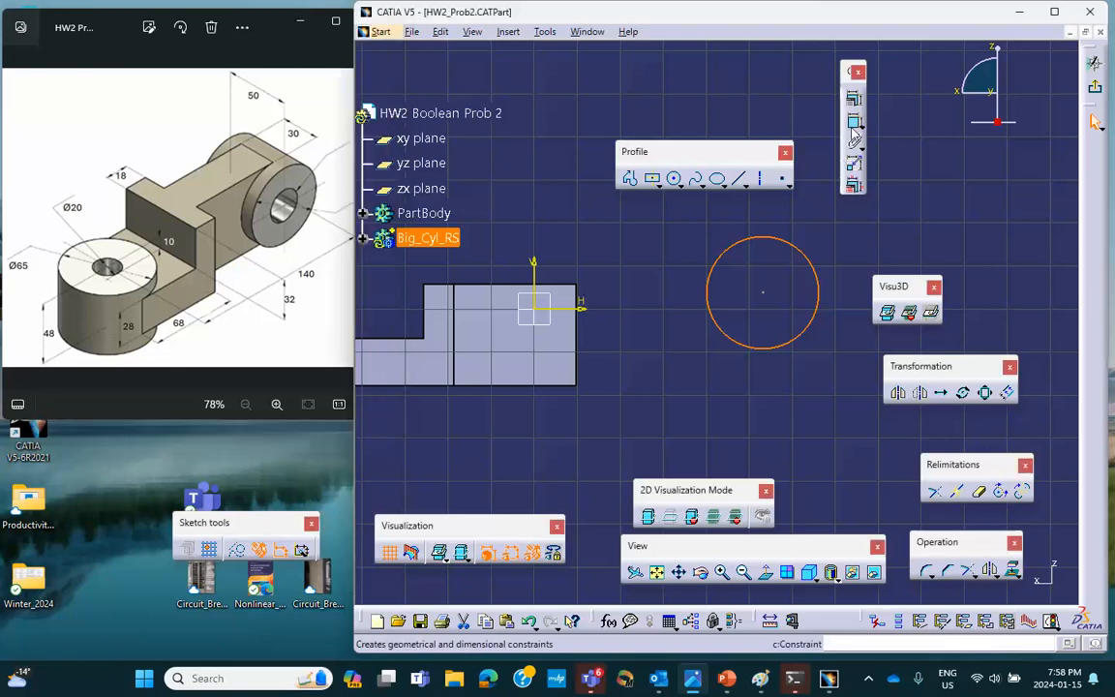
click(810, 261)
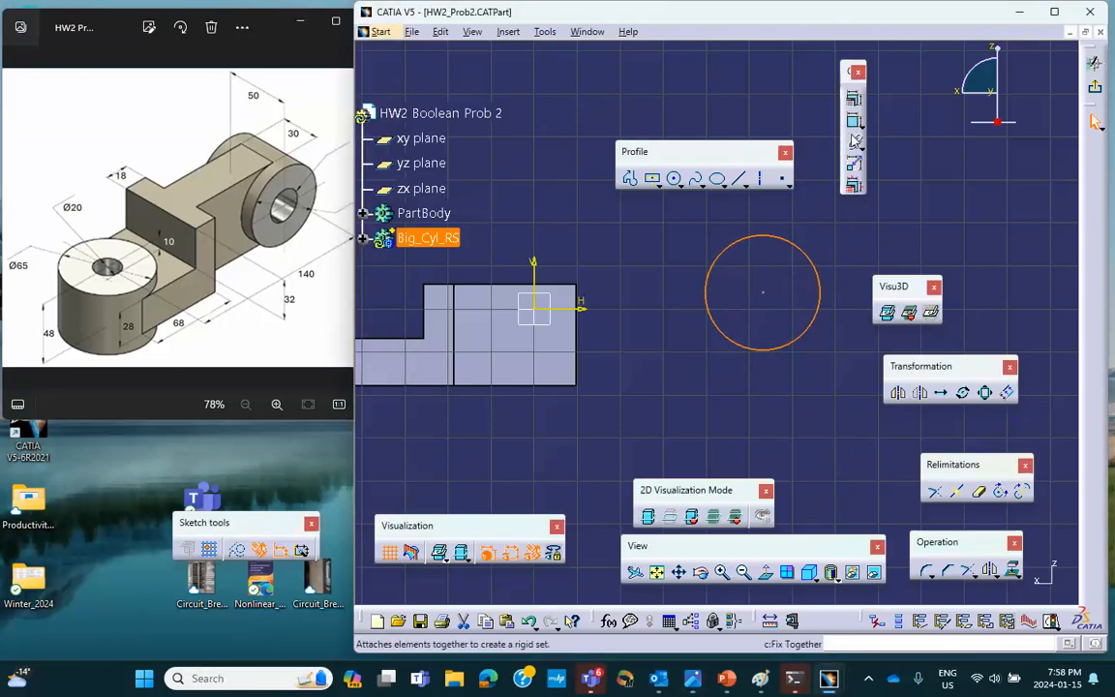
click(858, 223)
double_click(857, 220)
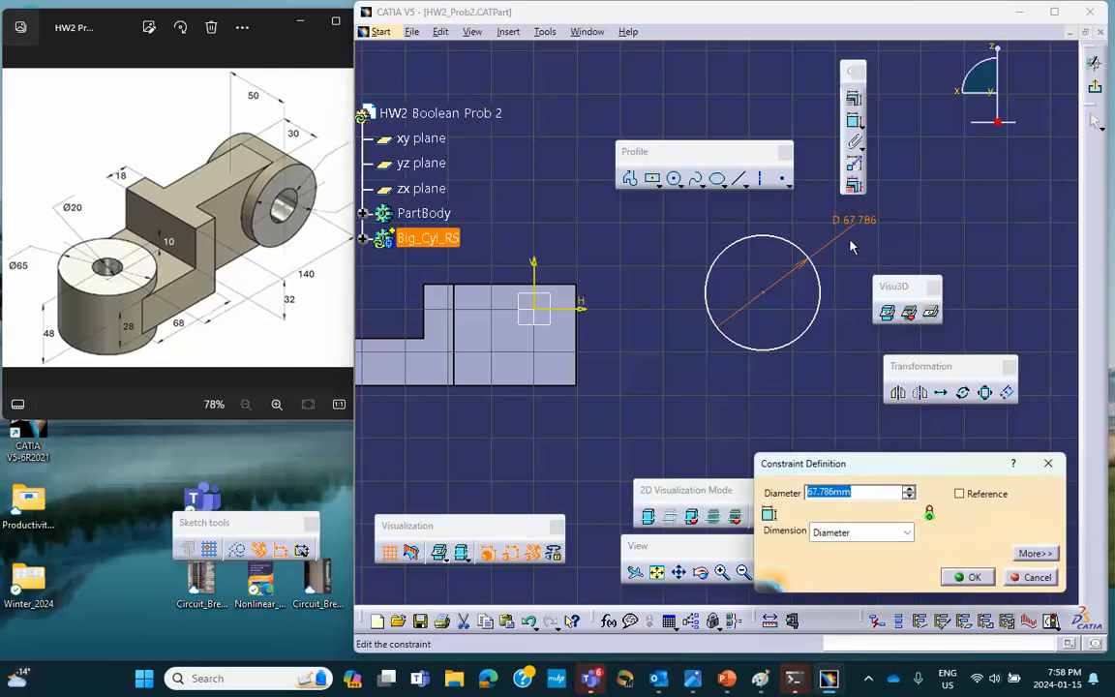
text(60)
click(968, 577)
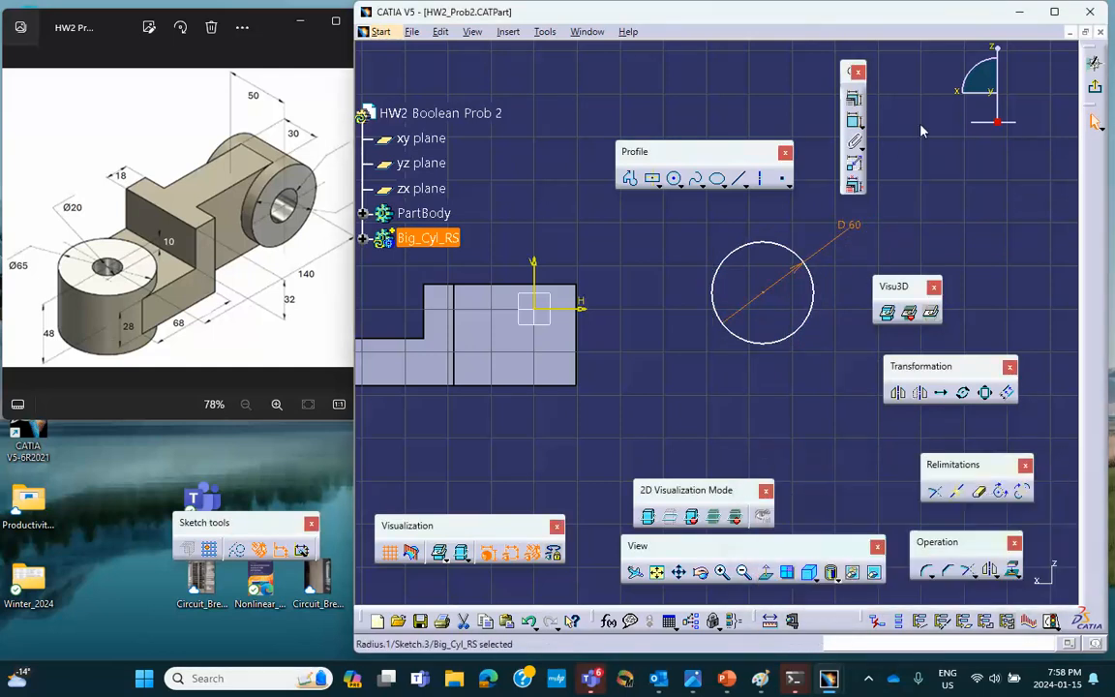
click(1095, 87)
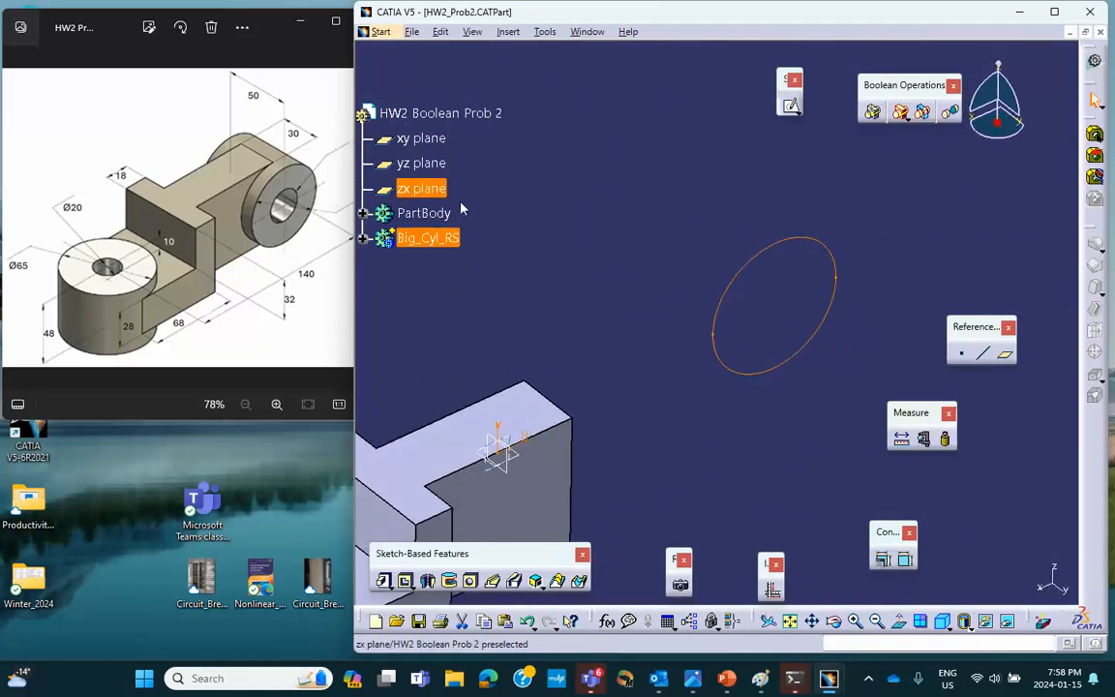
- Pad the 60 mm circle with a length of 25 mm and mirrored extent
middle_drag(739, 266, 745, 174)
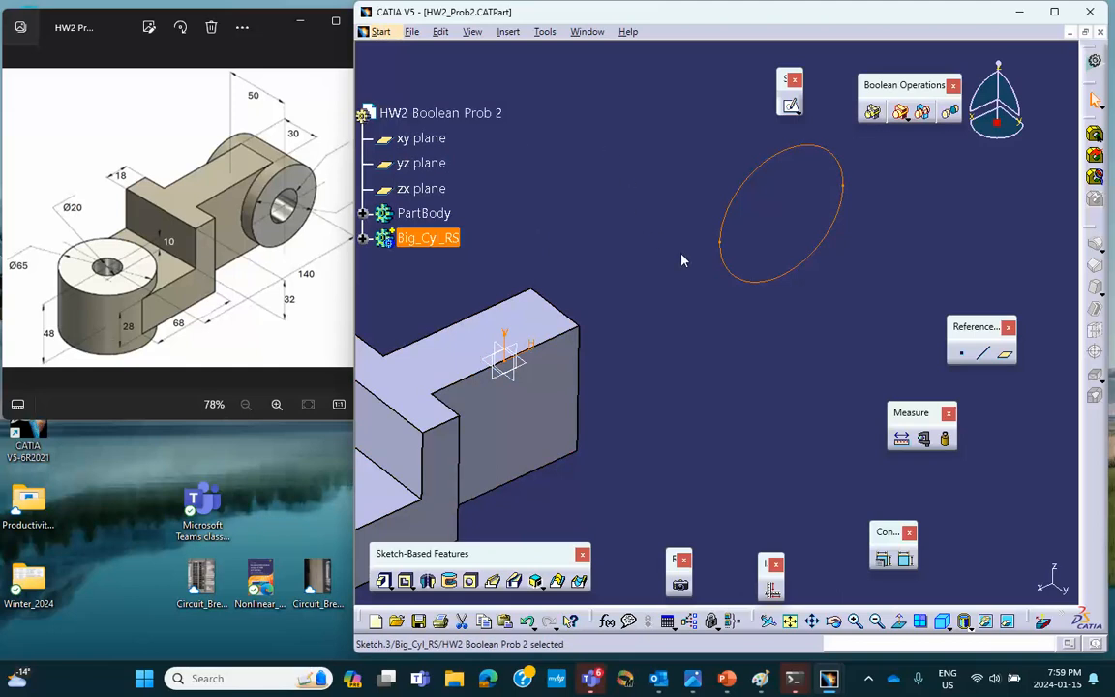
click(384, 580)
click(859, 336)
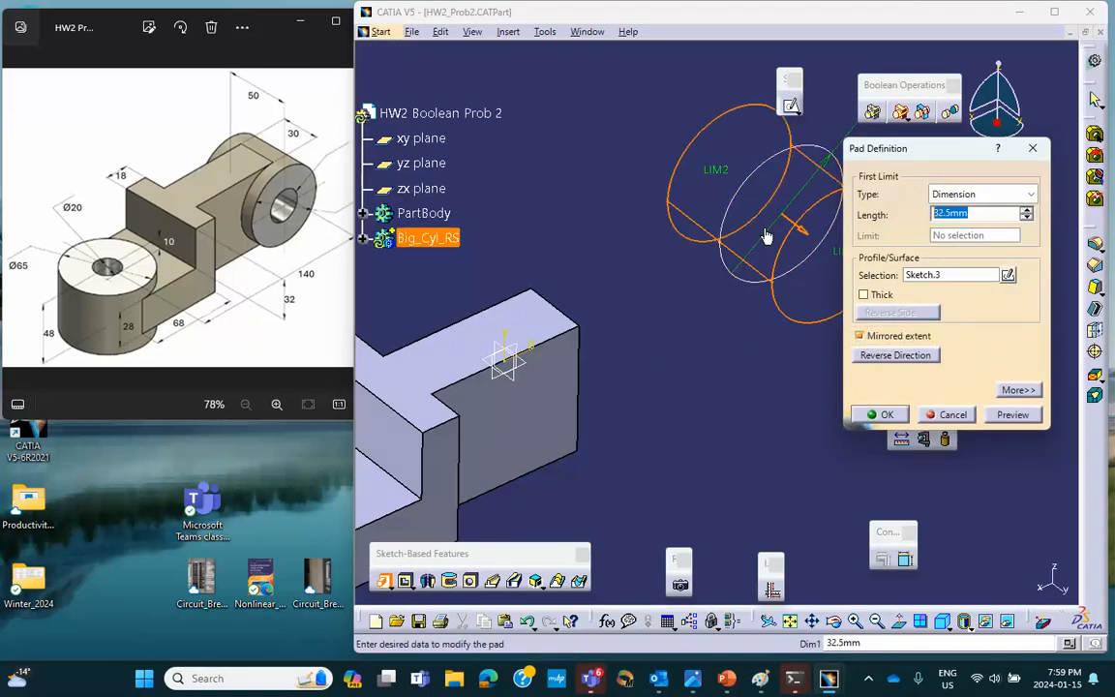
text(25)
click(887, 415)
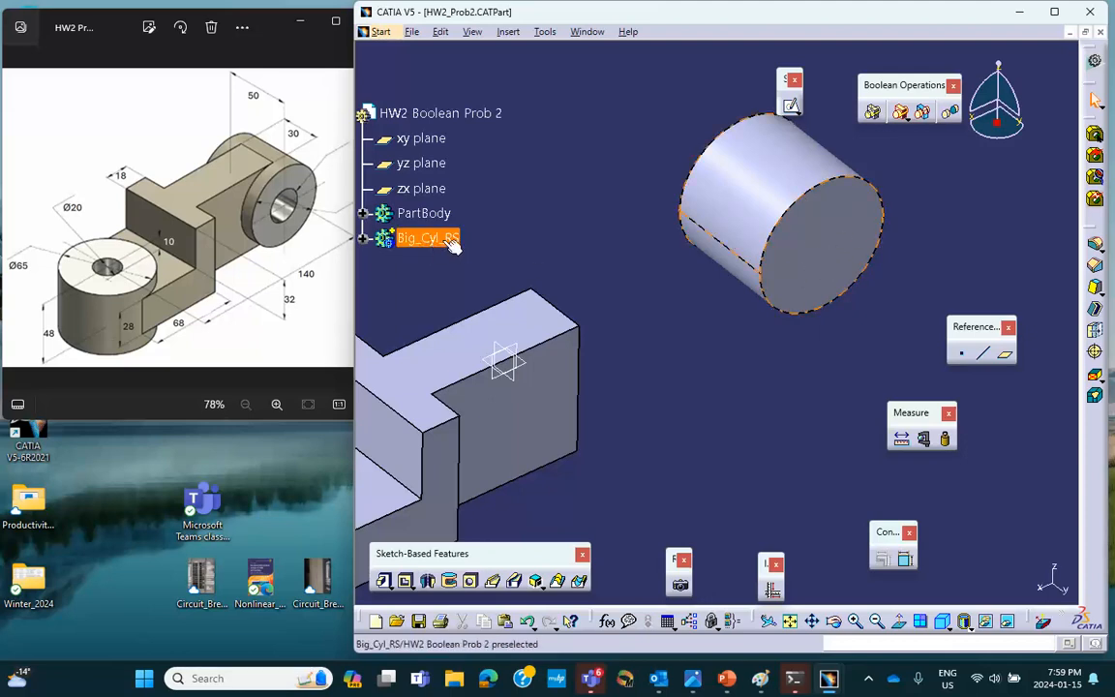
- Insert another new body into the part and rename it Small_Cyl_RS
click(511, 32)
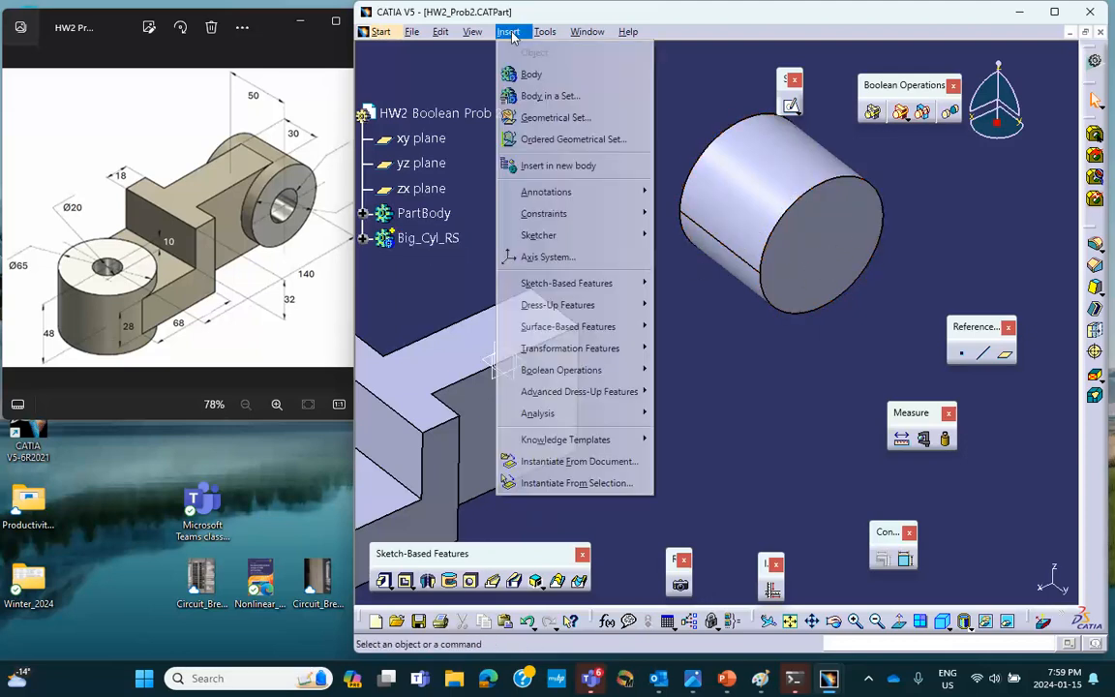
click(522, 76)
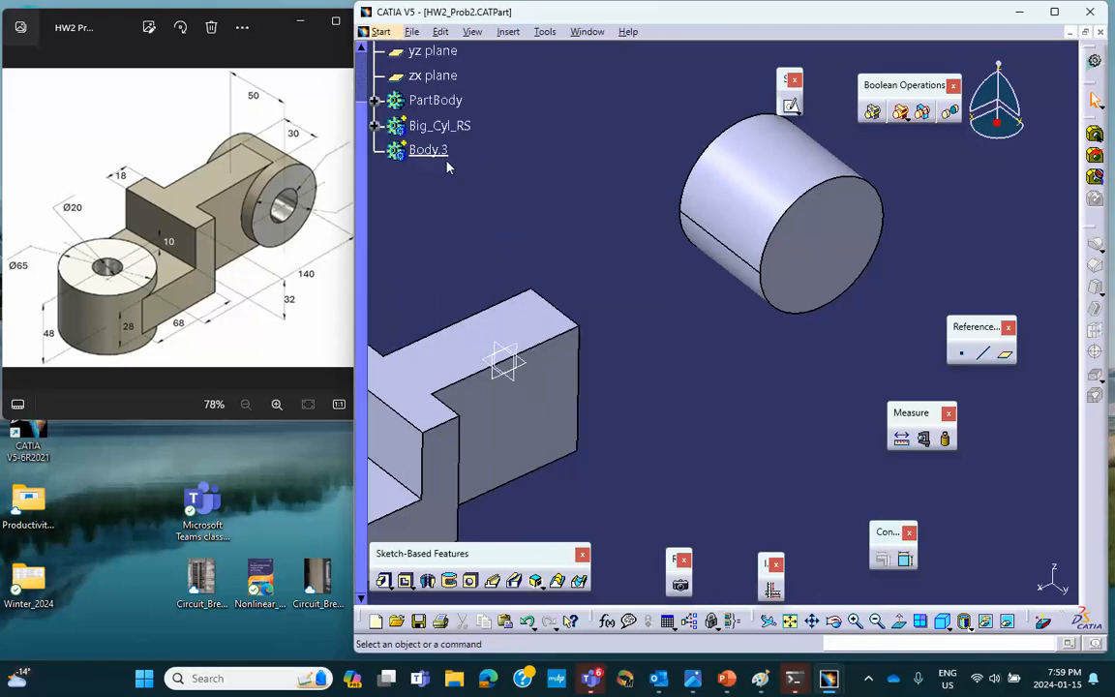
right_click(427, 151)
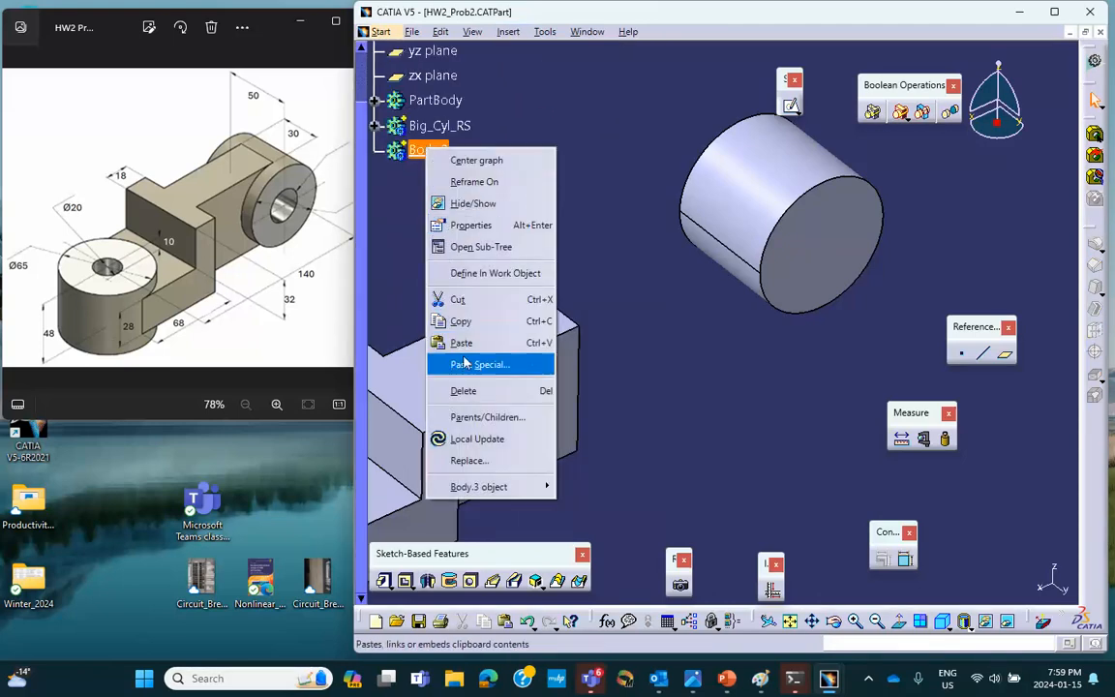
click(466, 224)
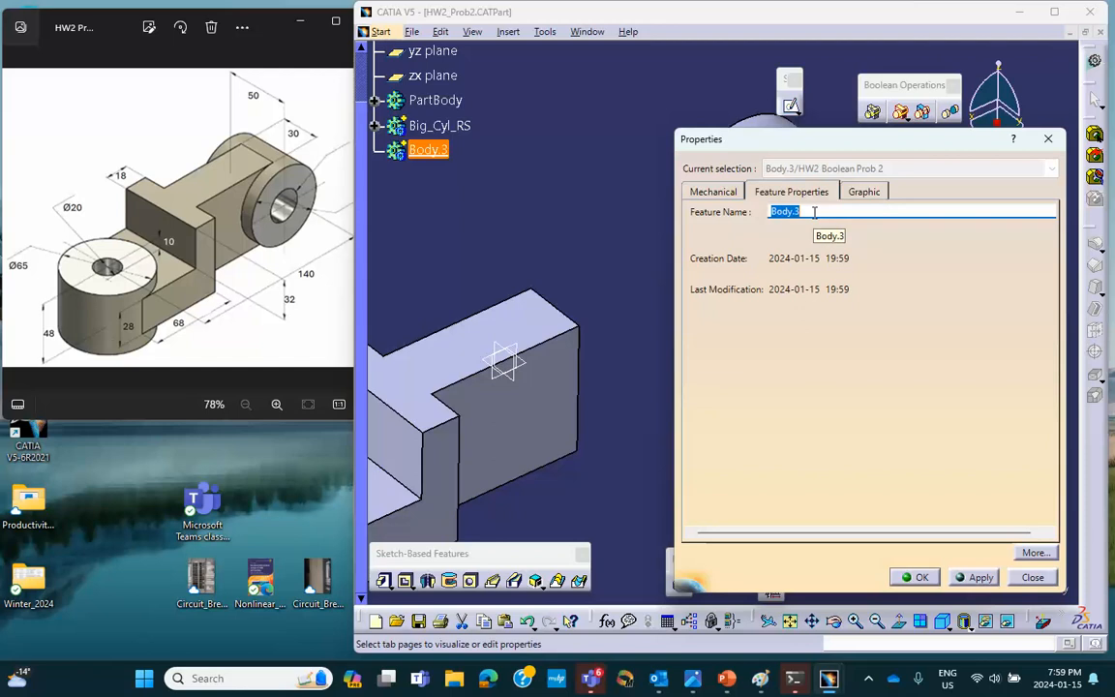
text(Small_Cyl_RS)
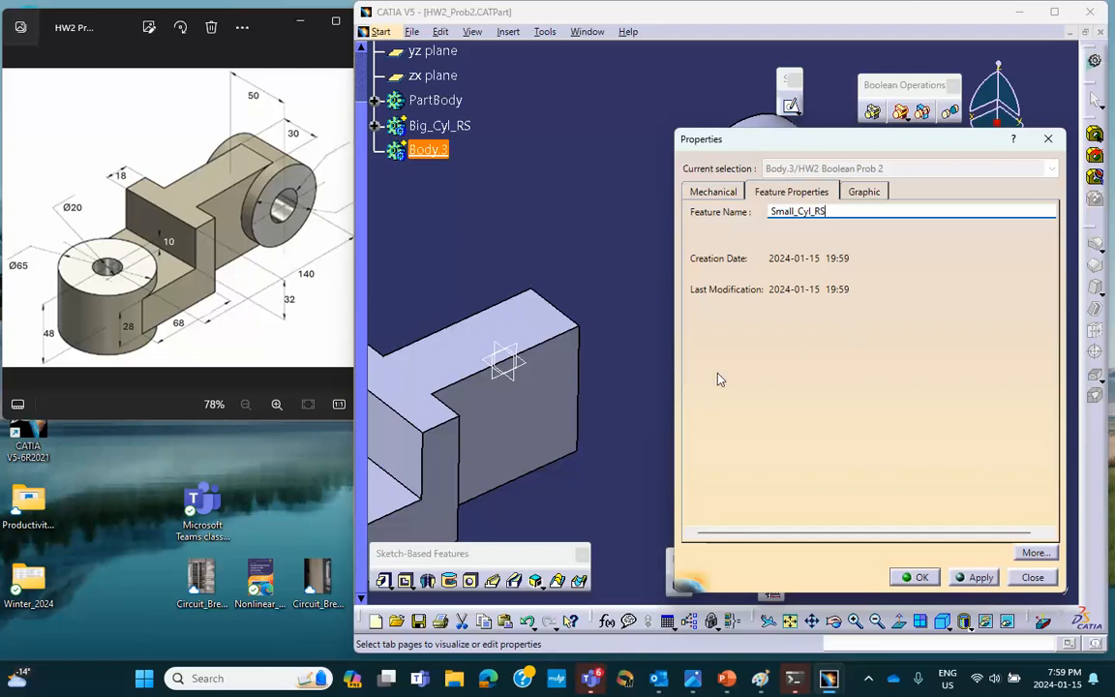
click(921, 578)
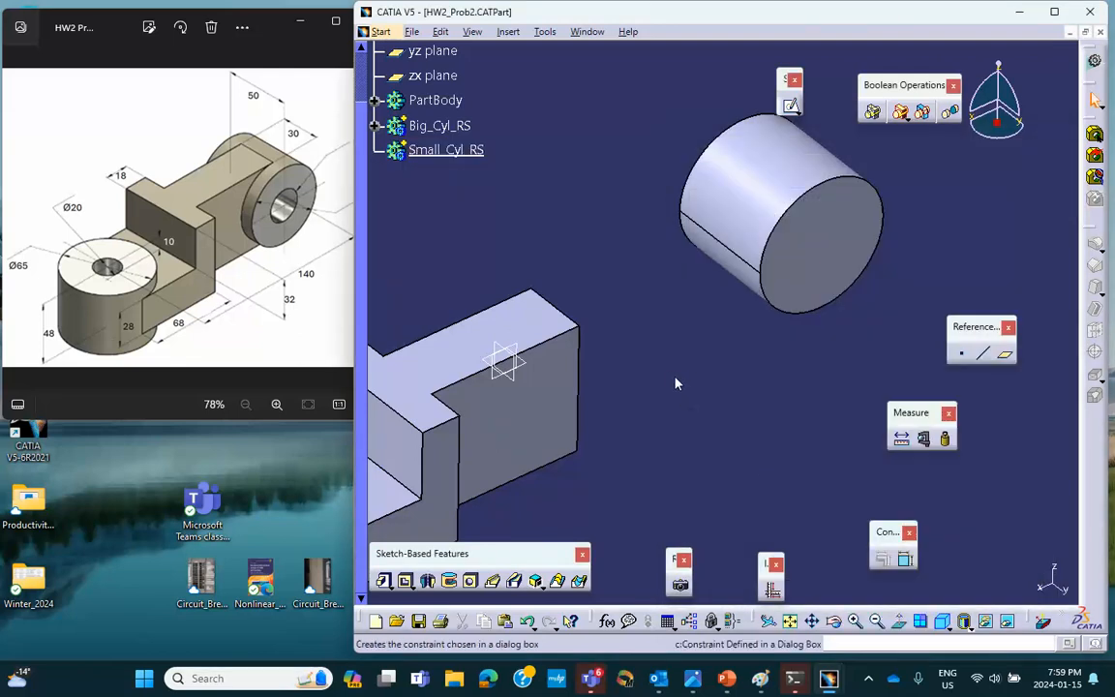
- Start a sketch on the zx plane and draw a circle about 21 mm in diameter, clear of the large cylinder on its outer side
middle_drag(676, 366, 622, 438)
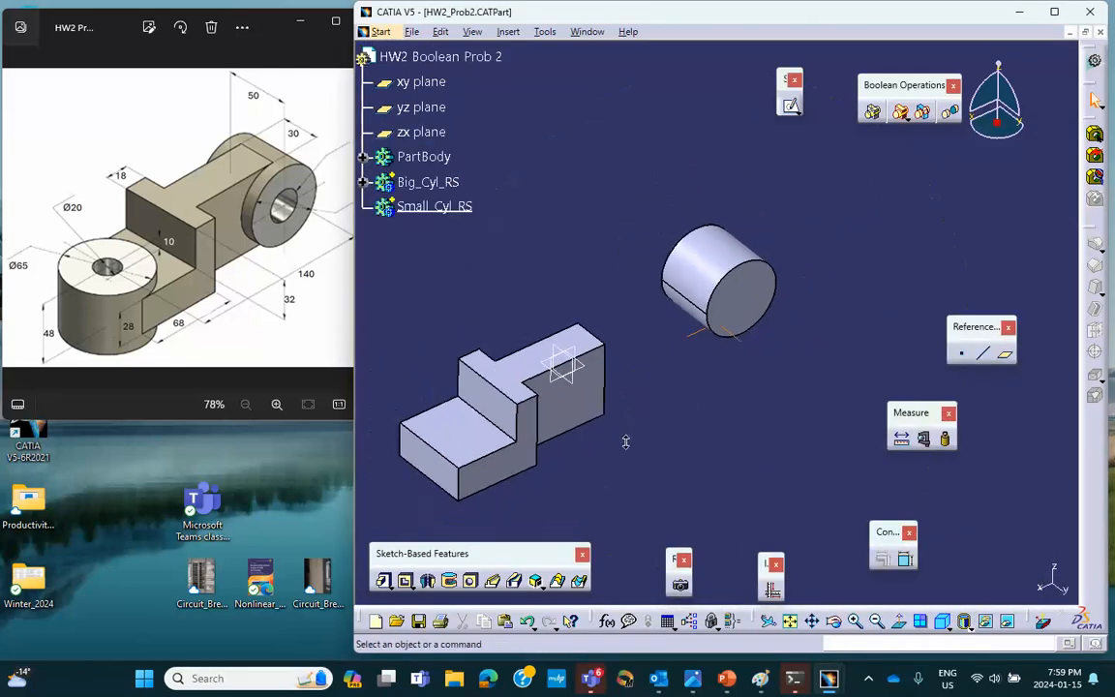
click(582, 354)
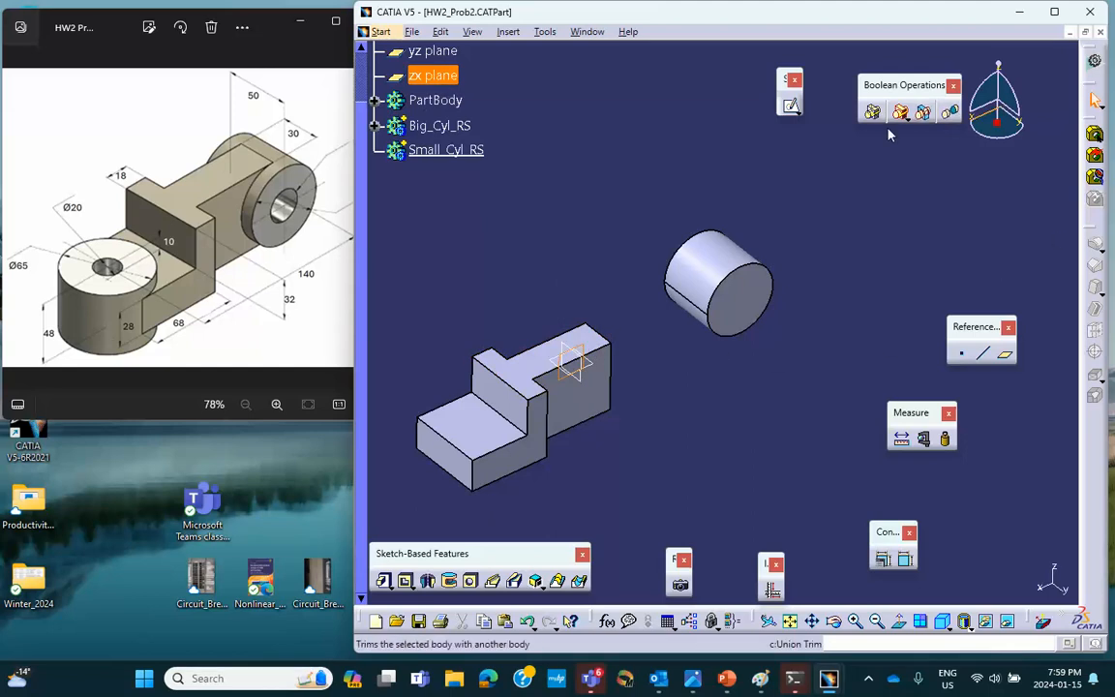
click(796, 112)
click(816, 126)
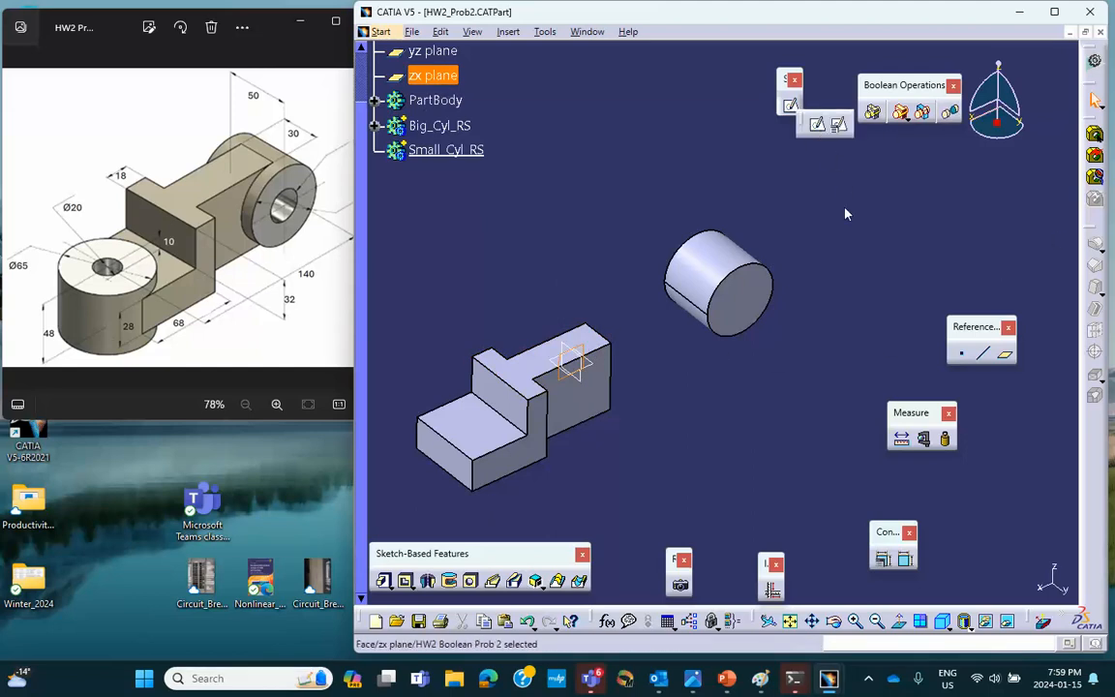
middle_drag(833, 243, 577, 242)
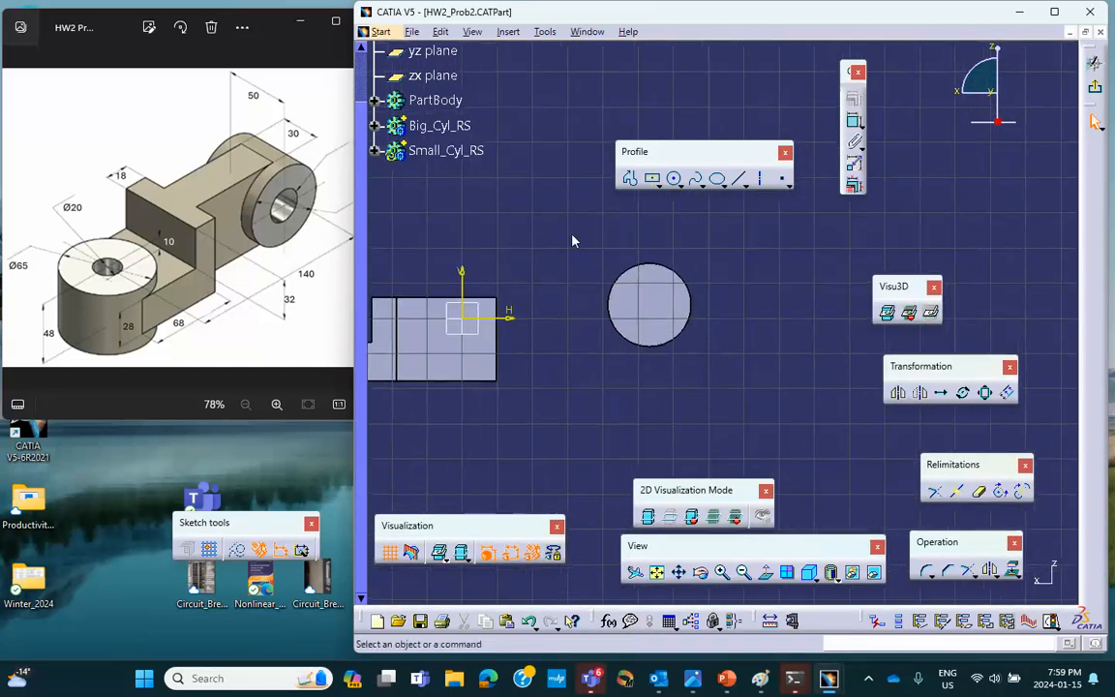
click(675, 178)
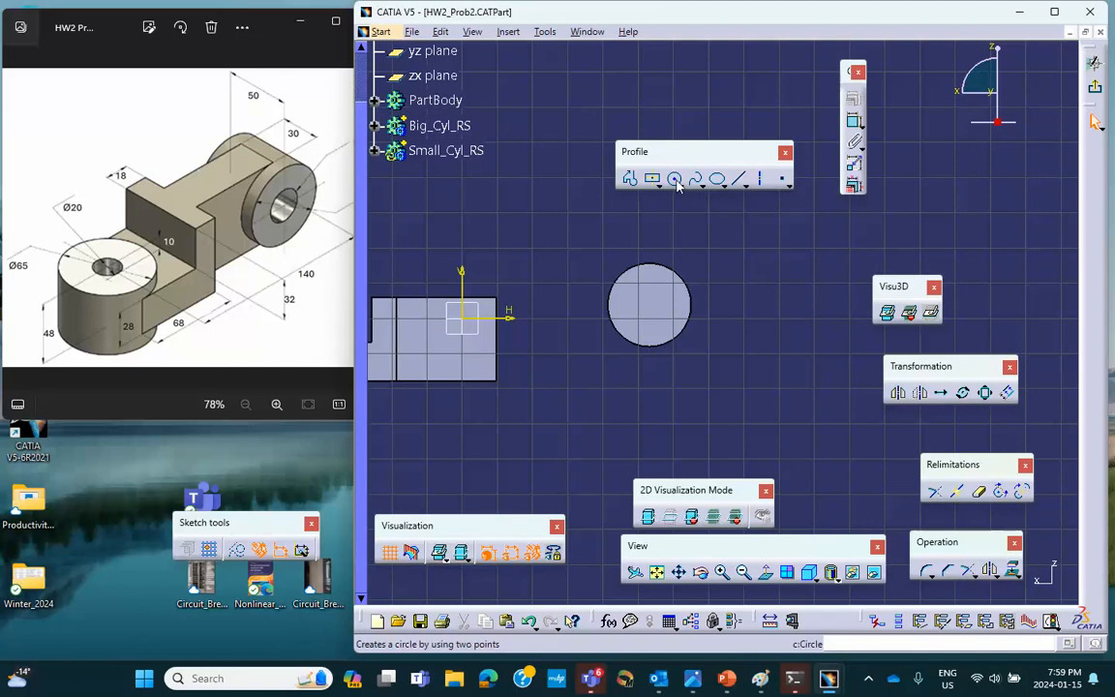
click(800, 294)
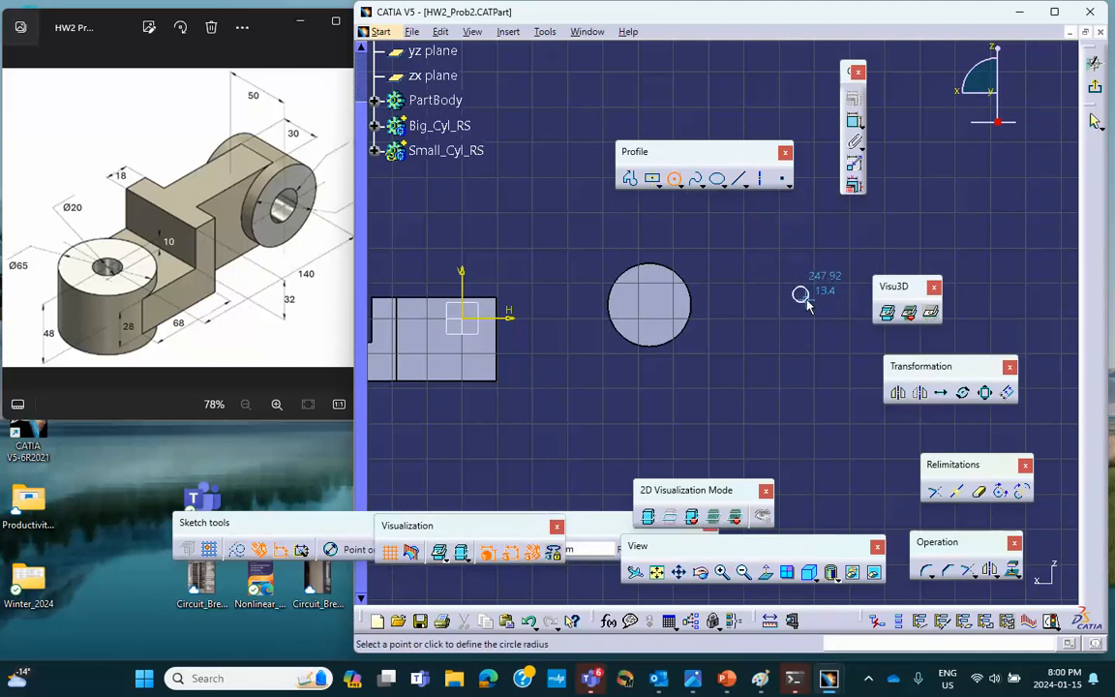
click(808, 305)
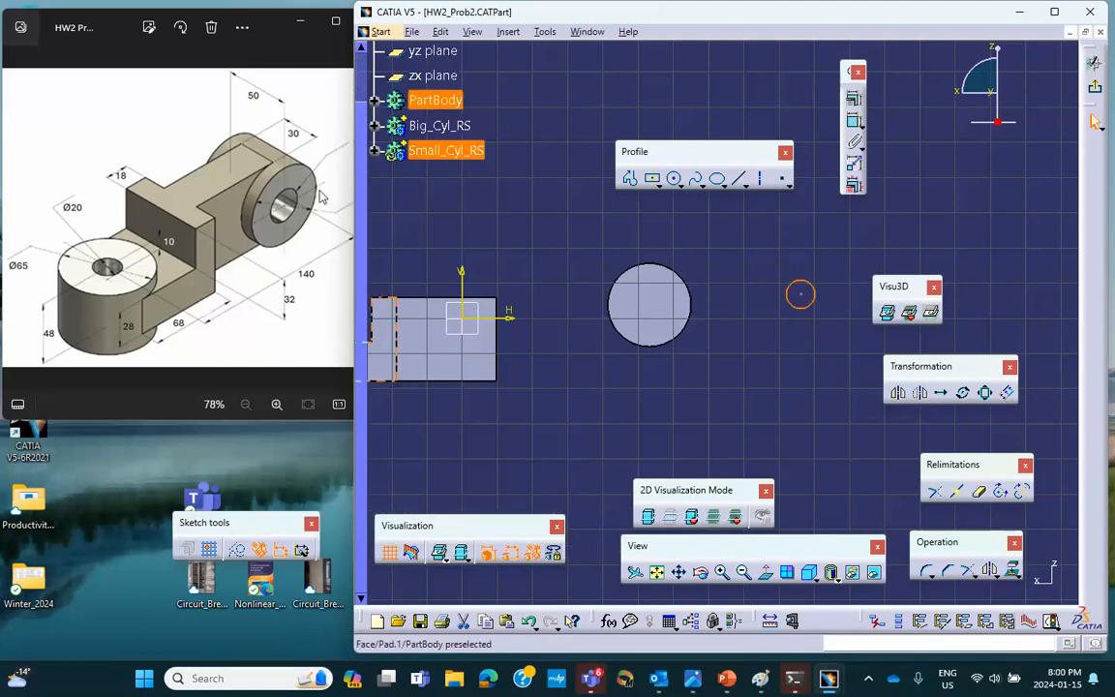
- Dimension the small circle's diameter, set it to 25 mm as given in the reference drawing, and exit the sketch
click(81, 95)
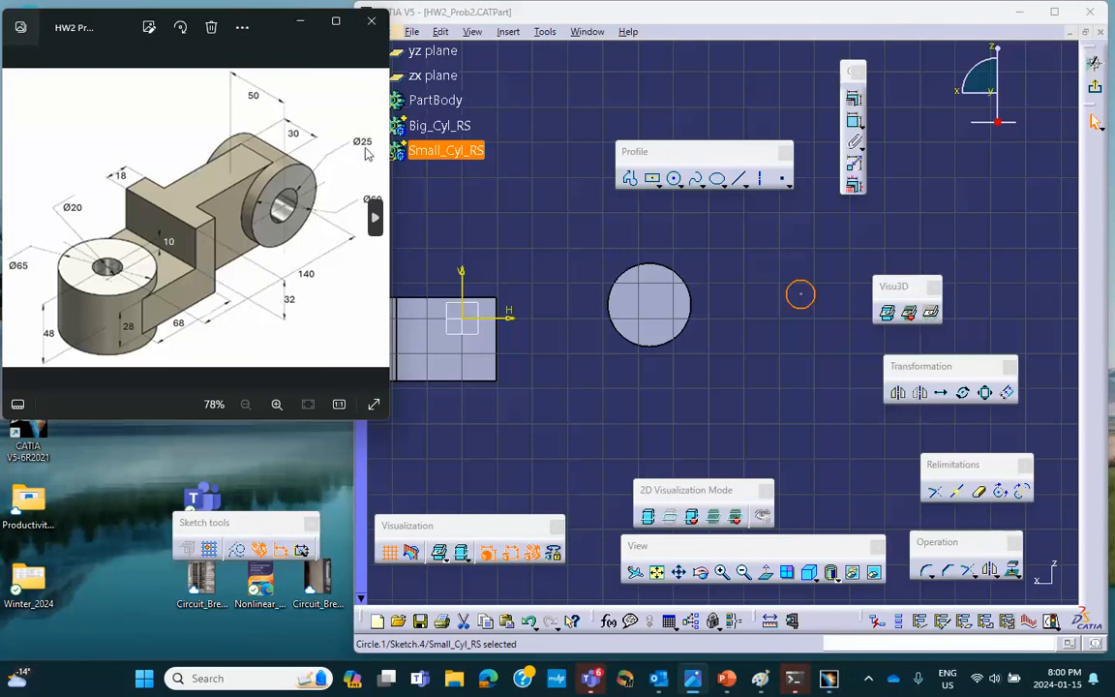
click(853, 124)
click(813, 290)
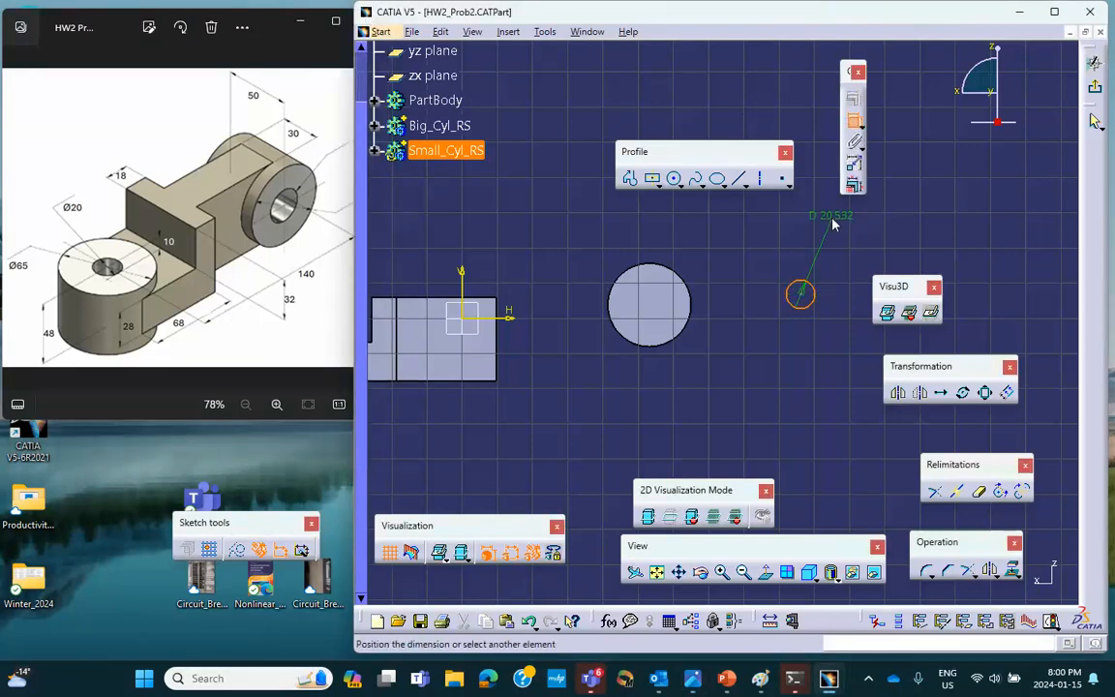
click(833, 257)
double_click(831, 258)
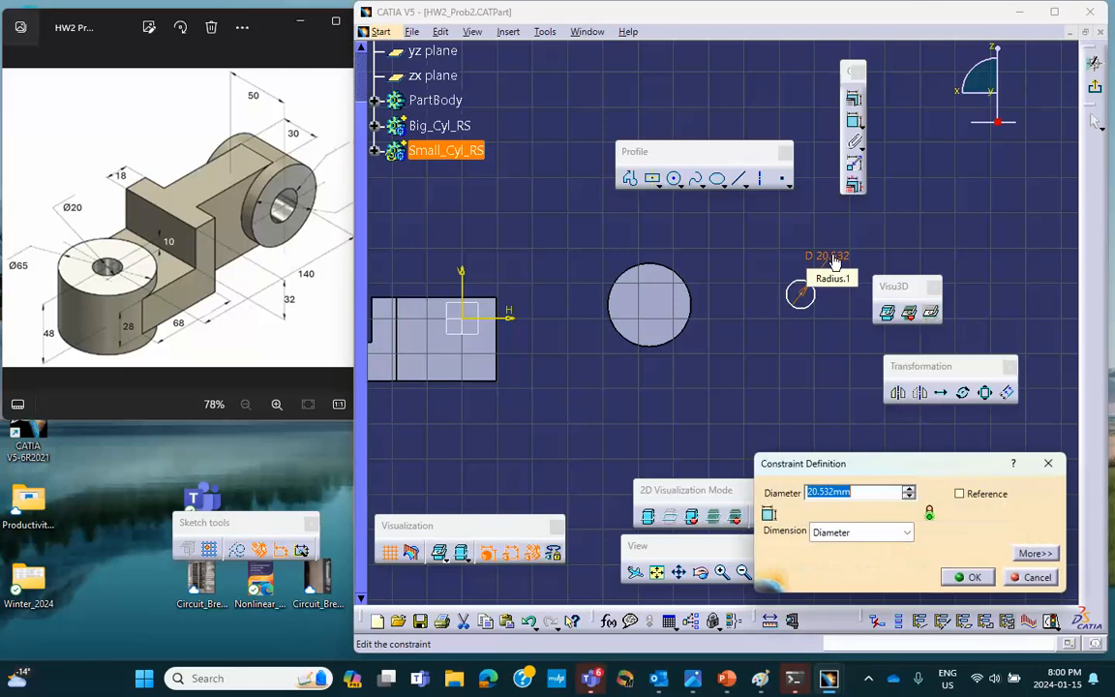
text(25)
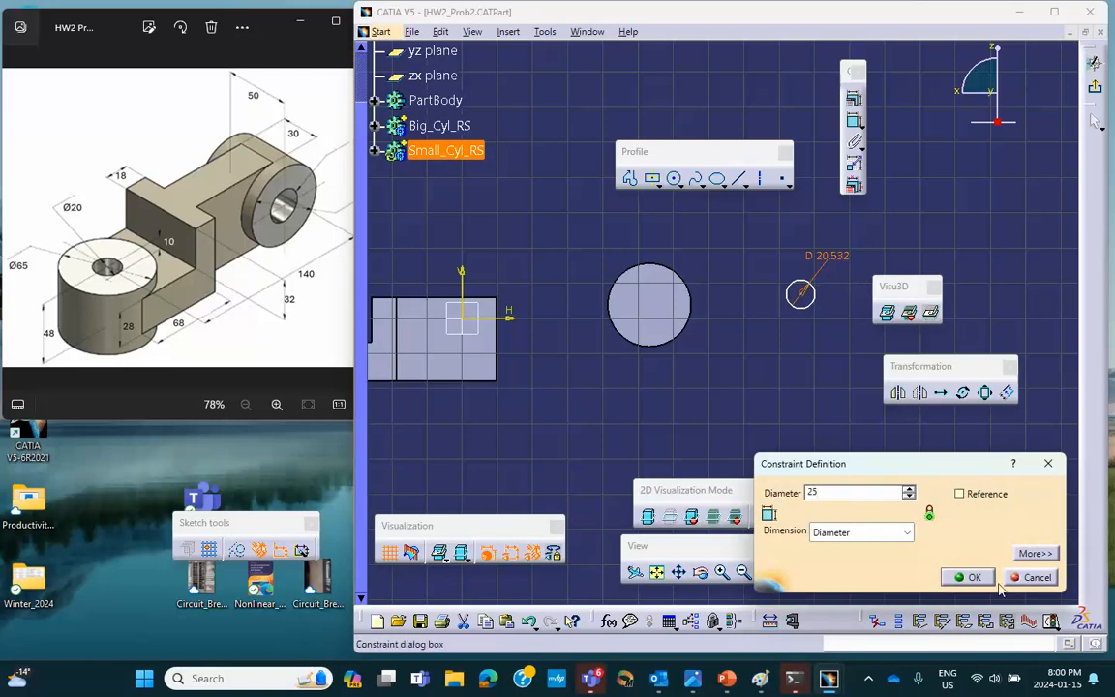
click(974, 578)
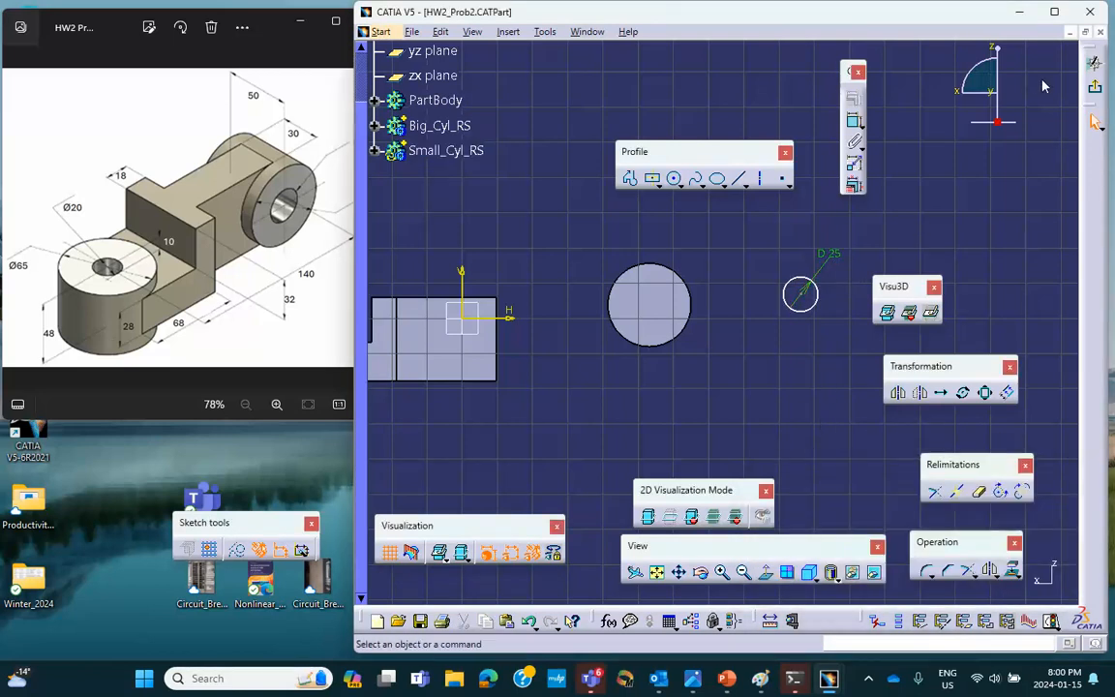
click(1094, 89)
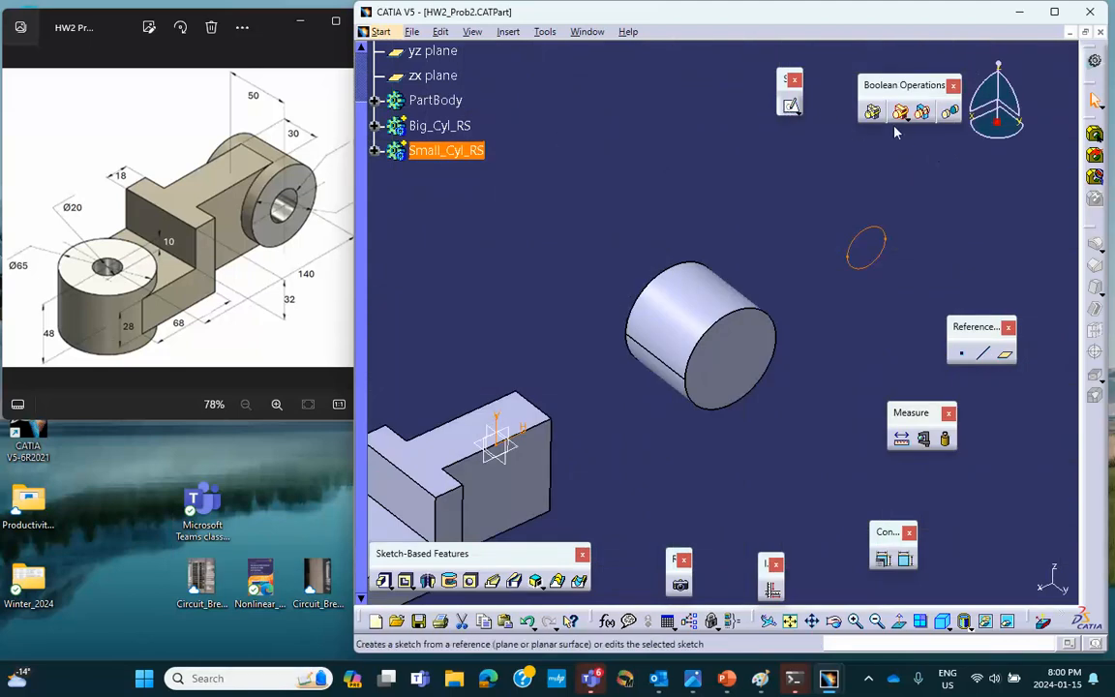
- Pad the 25 mm circle with a length of 25 mm and mirrored extent
click(384, 582)
click(860, 336)
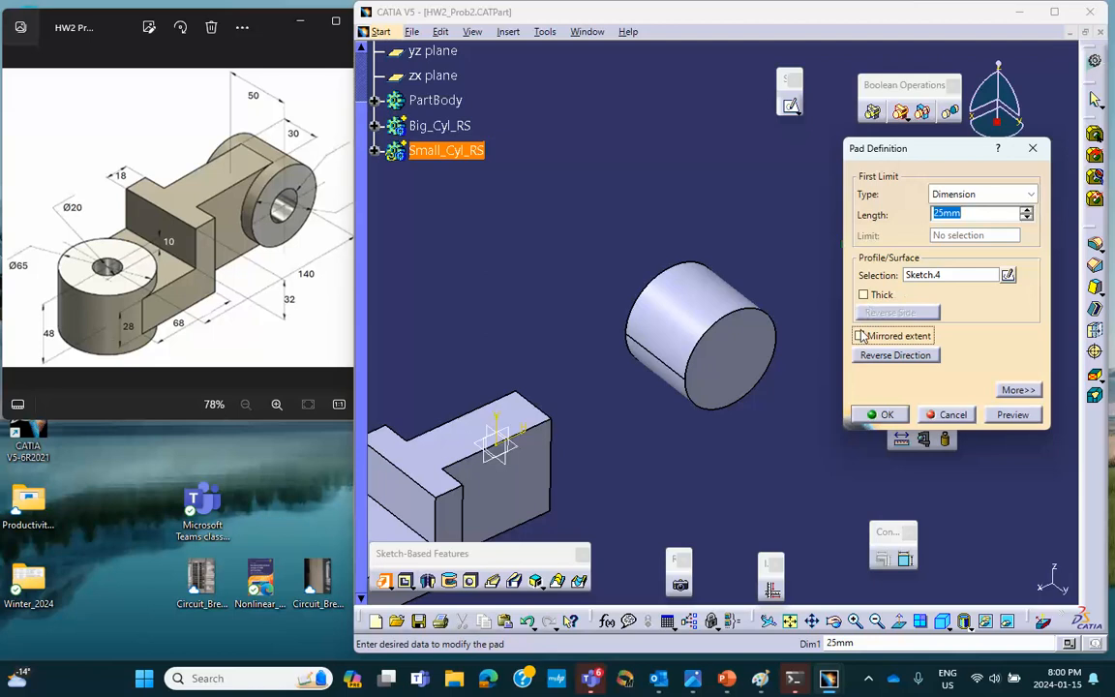
click(881, 414)
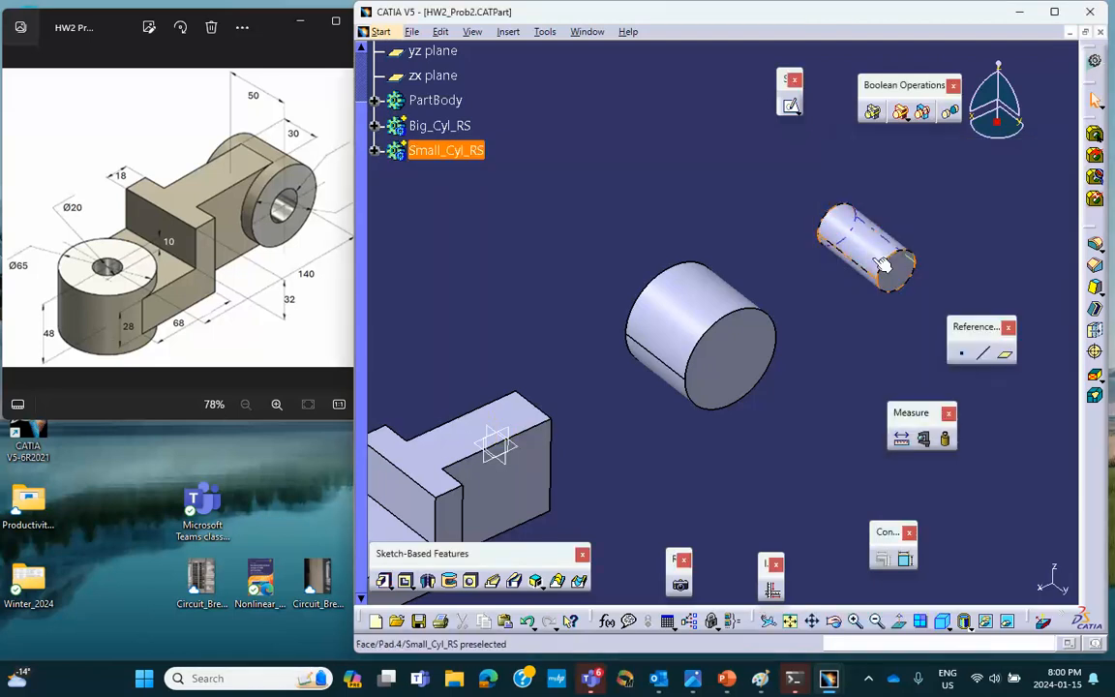
- Insert a new body into the part and rename it Big_Cyl_LS
middle_drag(571, 338, 789, 315)
click(791, 214)
middle_drag(493, 461, 547, 382)
scroll(440, 184, up, 2)
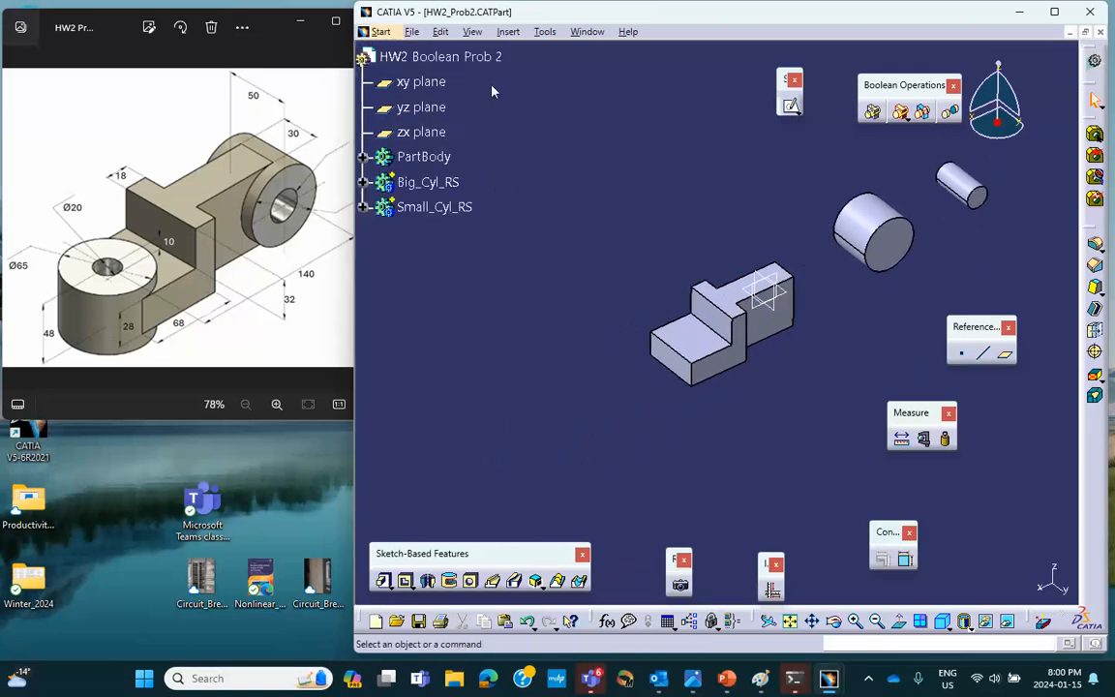
click(508, 31)
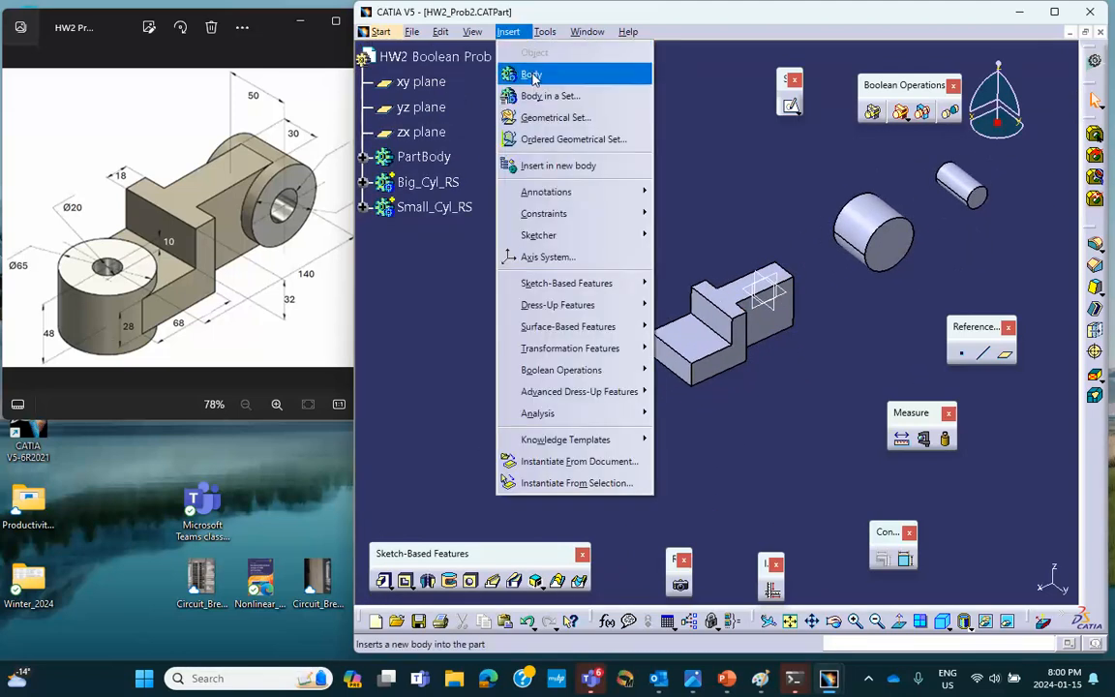
click(531, 75)
right_click(416, 230)
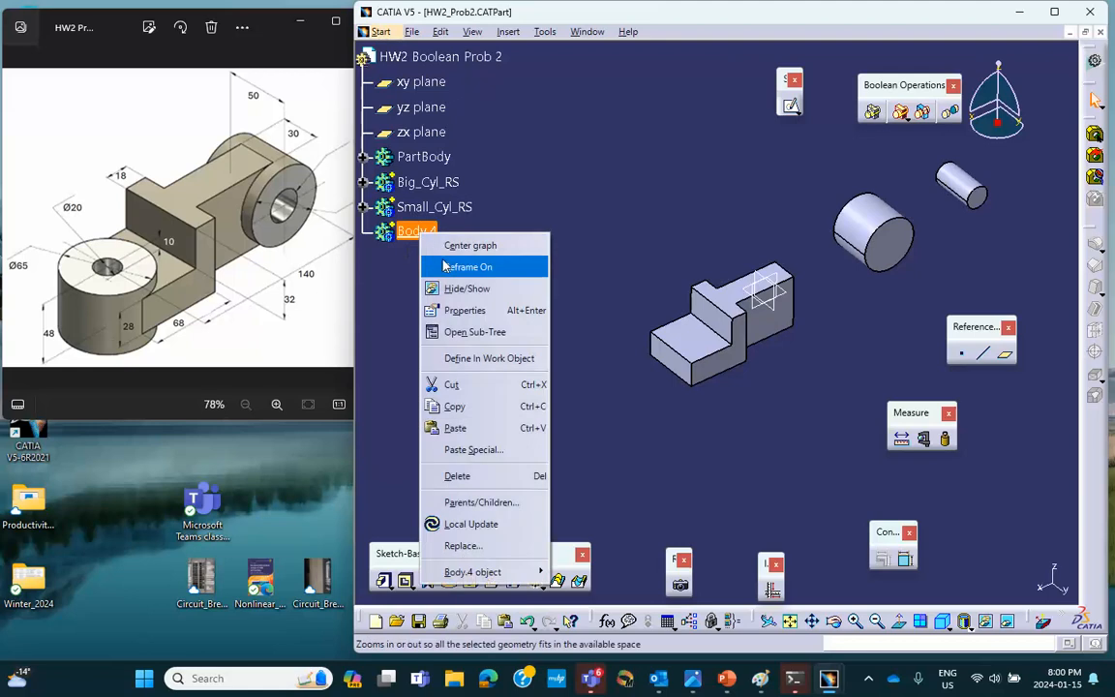
click(465, 310)
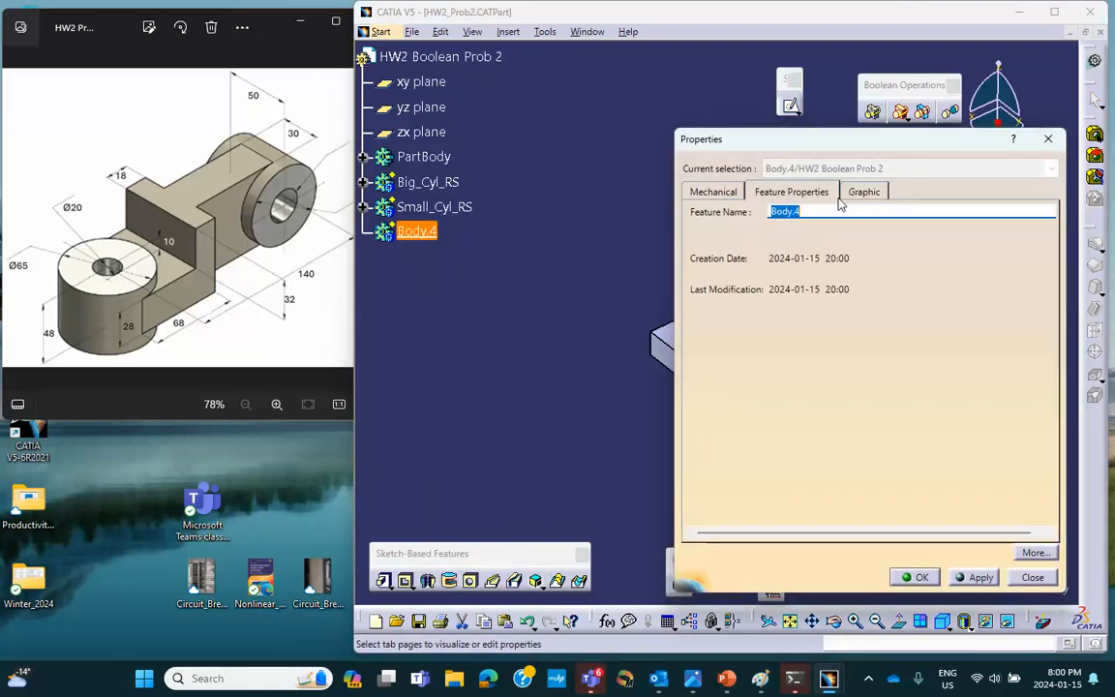
text(Big_Cyl_LS)
click(915, 577)
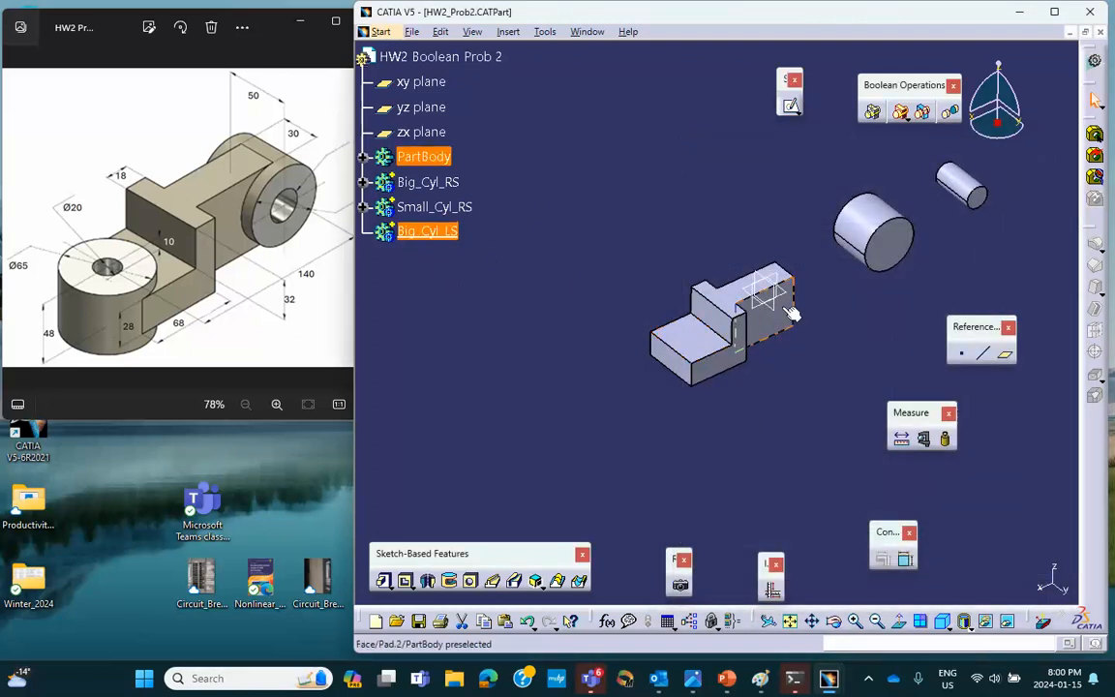
- Start a sketch on the xy plane and draw a circle about 60 mm in diameter on the horizontal axis, clear of the L-shaped block's end
click(793, 294)
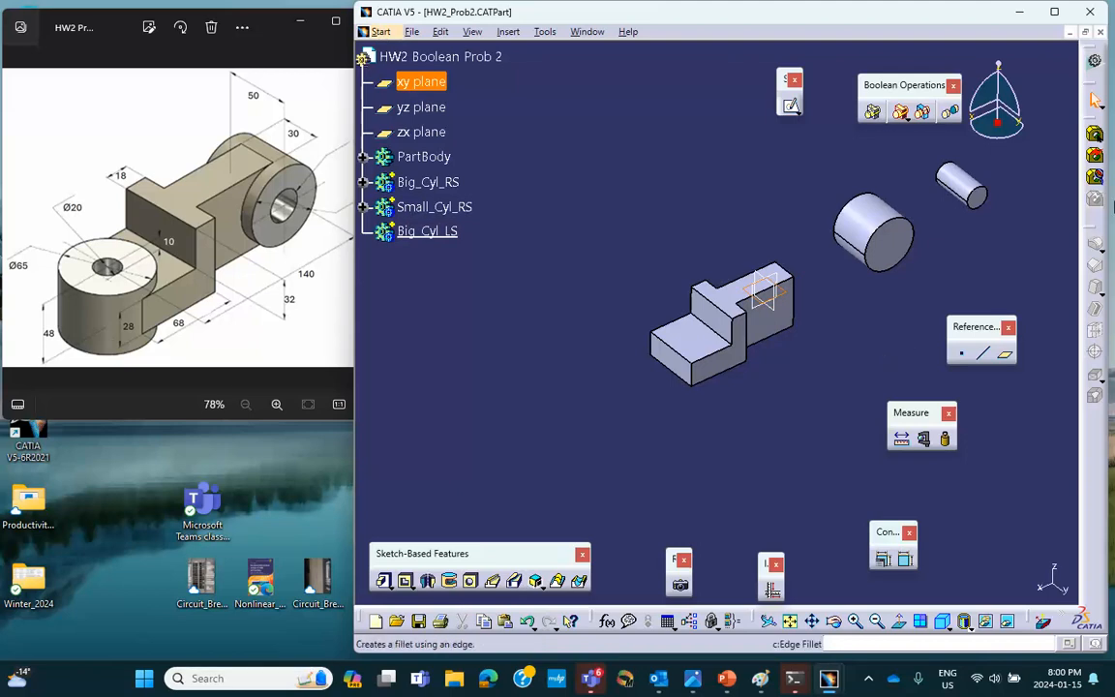
click(793, 107)
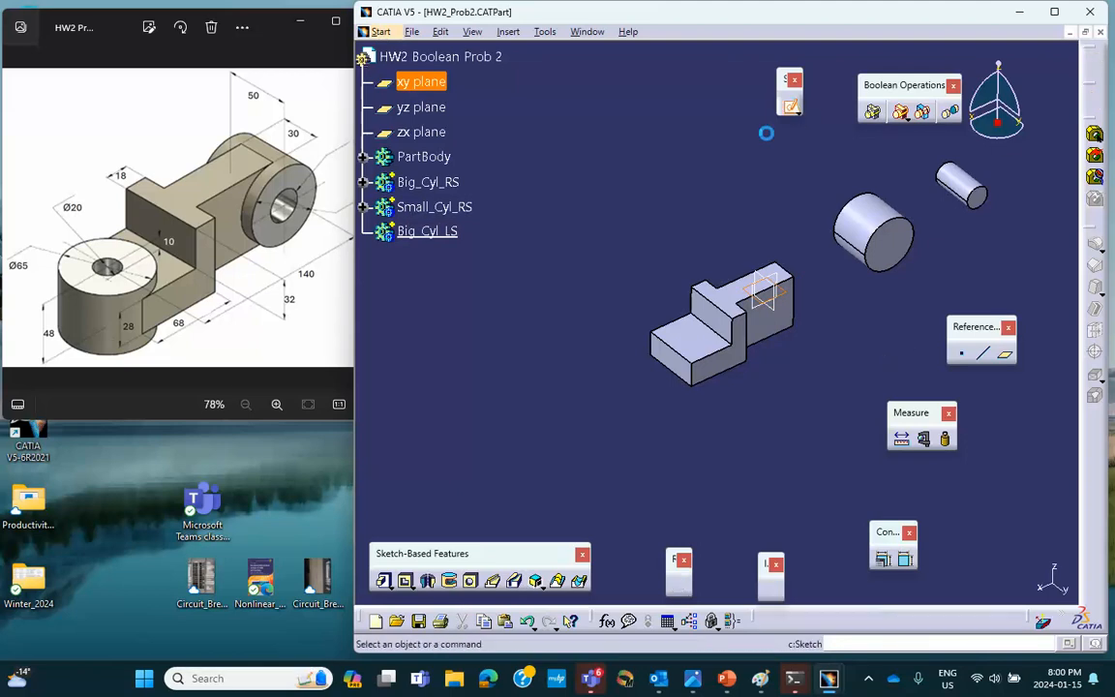
mouse_move(651, 366)
middle_down()
mouse_move(724, 386)
mouse_move(589, 351)
mouse_move(561, 361)
mouse_move(501, 343)
middle_up()
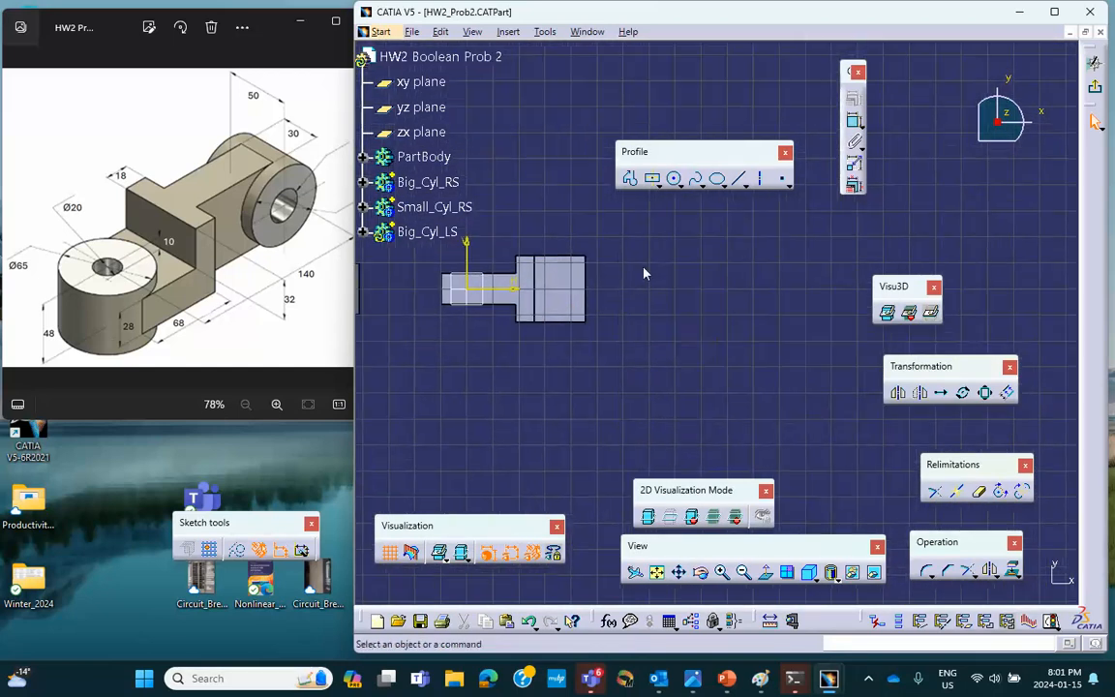
click(675, 180)
click(734, 289)
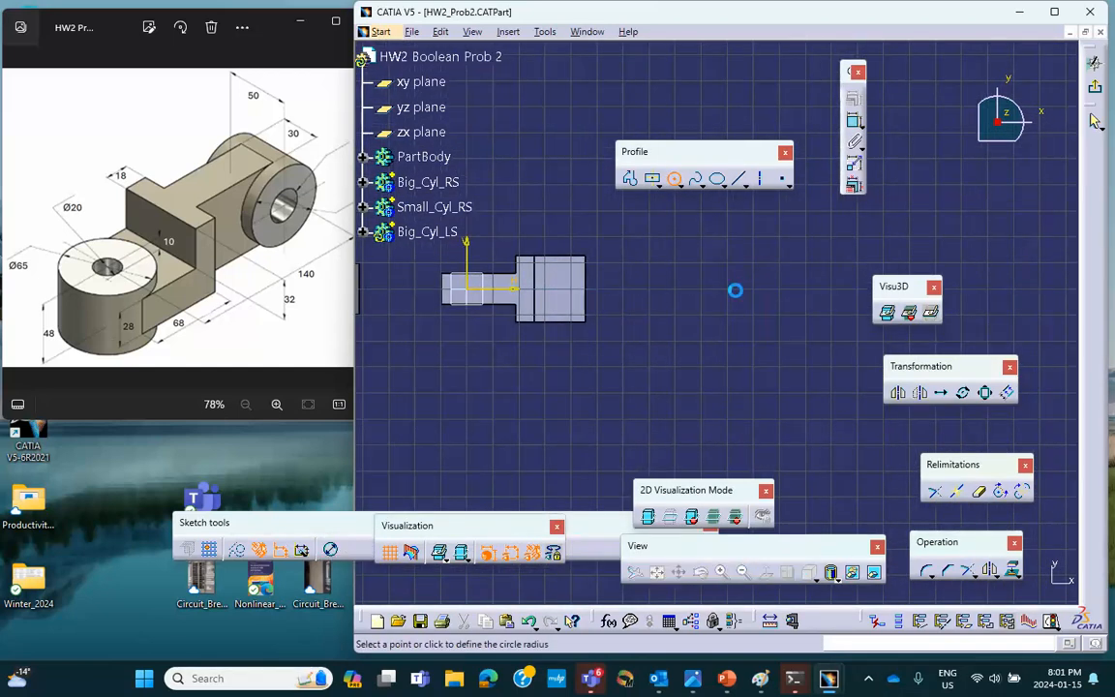
click(765, 288)
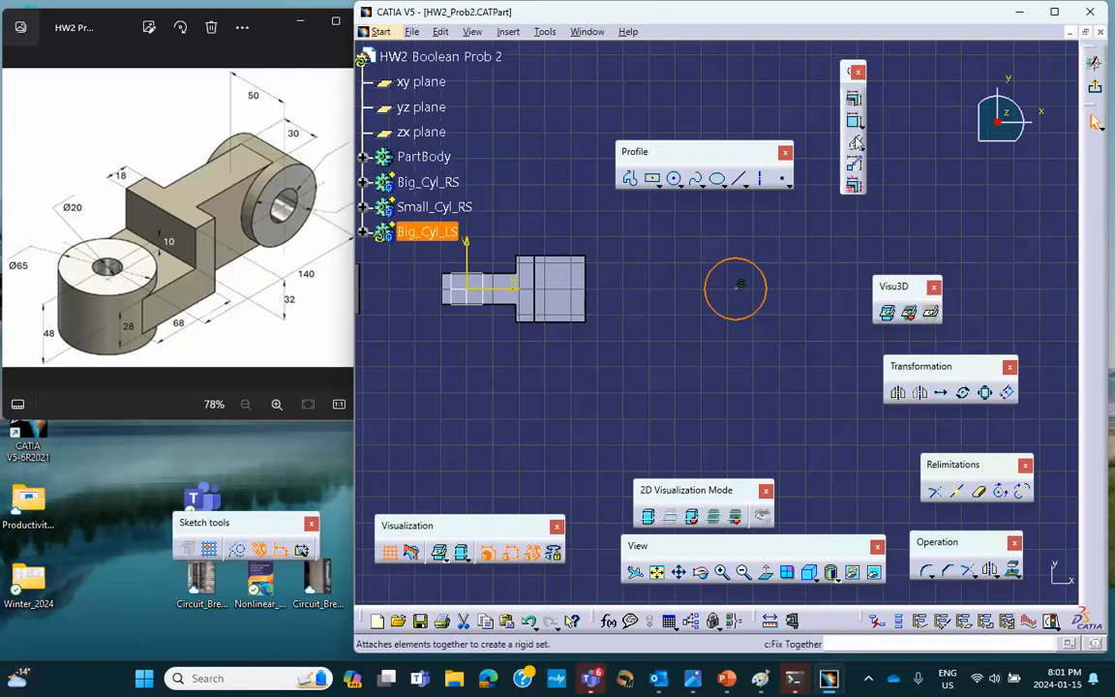
- Dimension the circle's diameter, set it to 65 mm, and exit the sketch
click(854, 120)
click(782, 255)
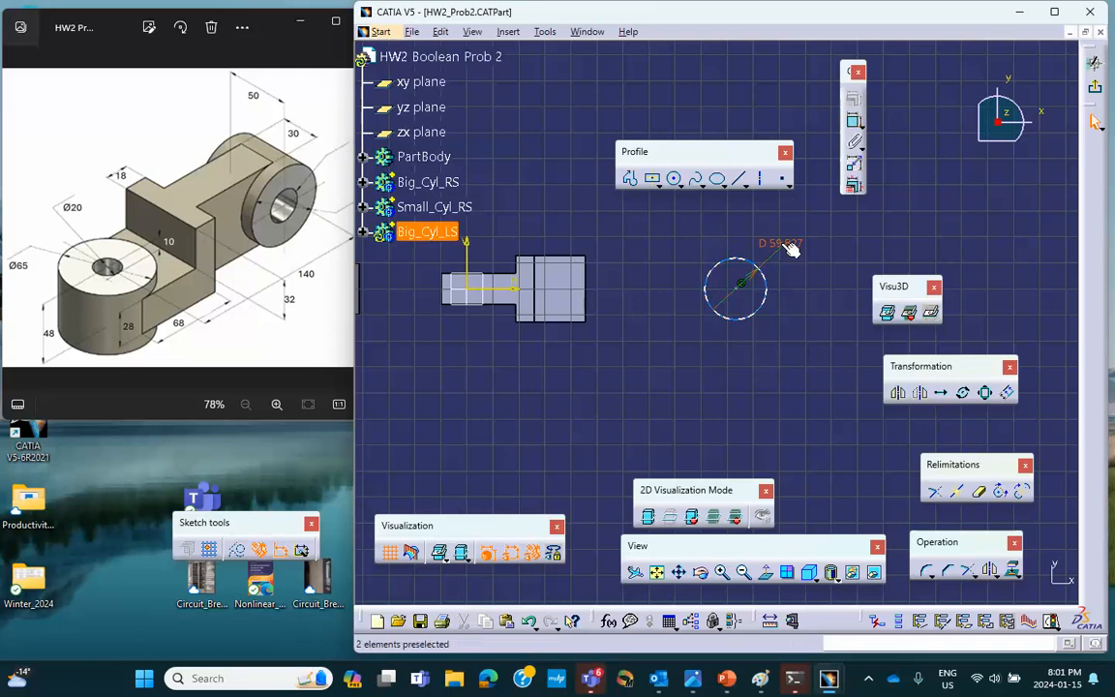
double_click(780, 258)
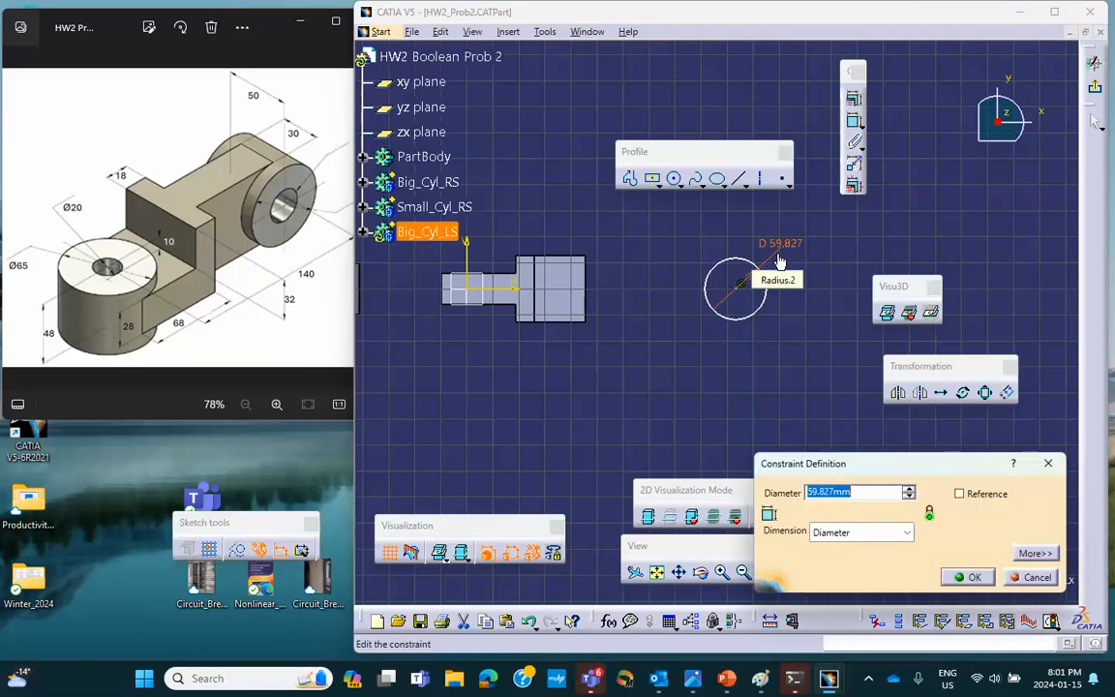
text(65)
key(Return)
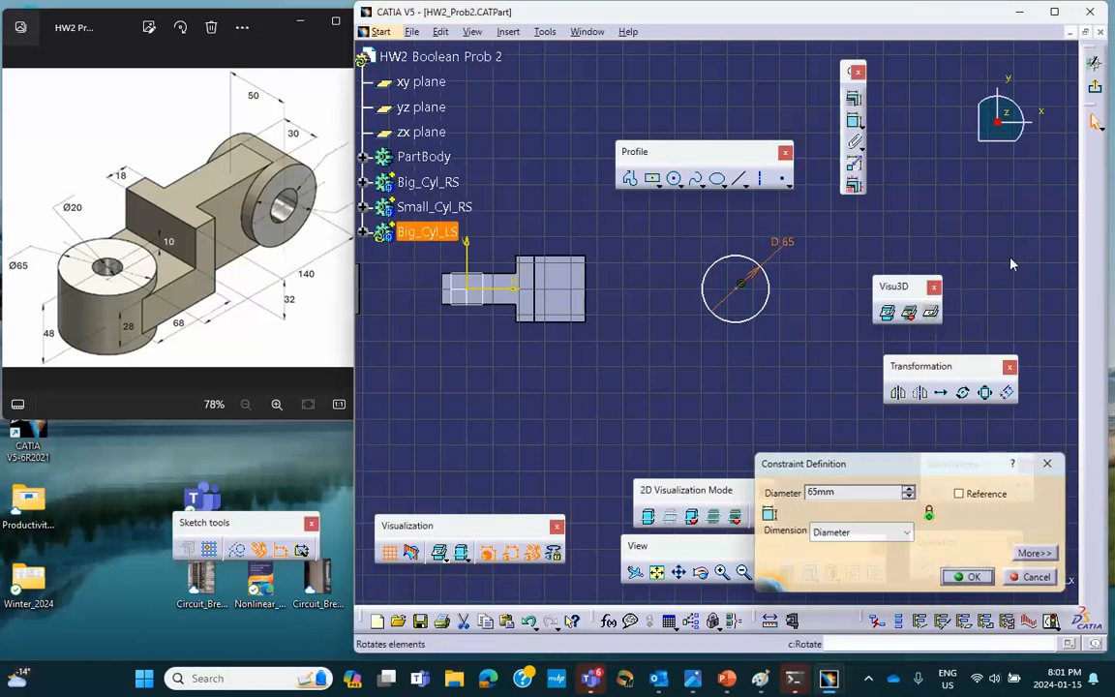
click(1094, 86)
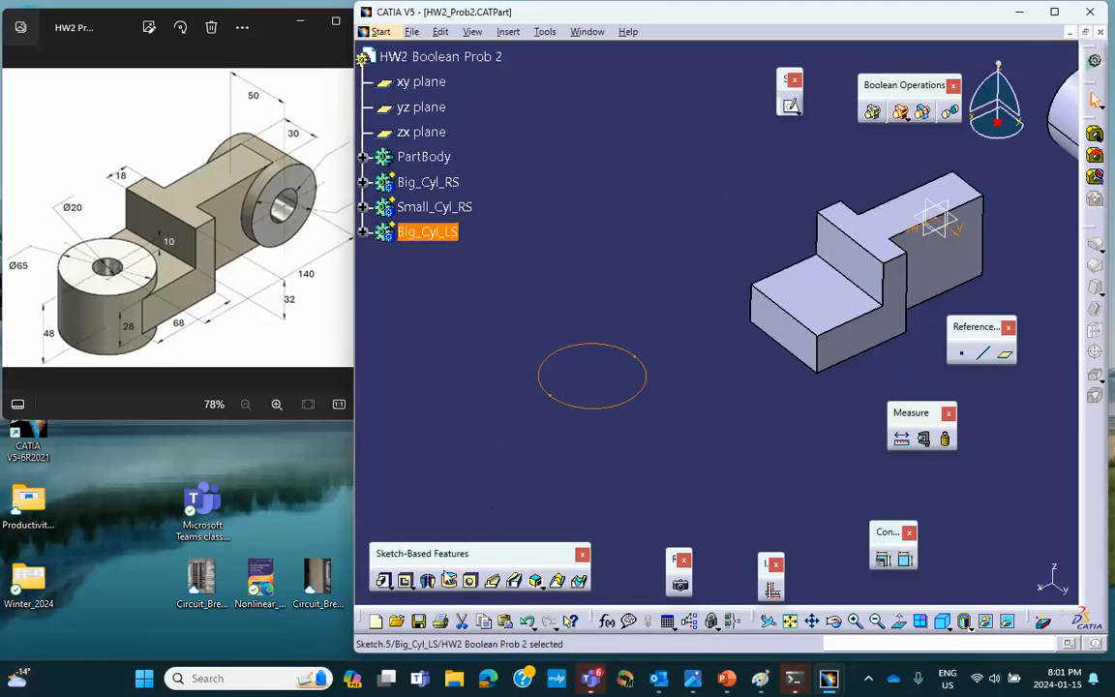
- Pad the 65 mm circle with a length of 24 mm and mirrored extent
click(384, 580)
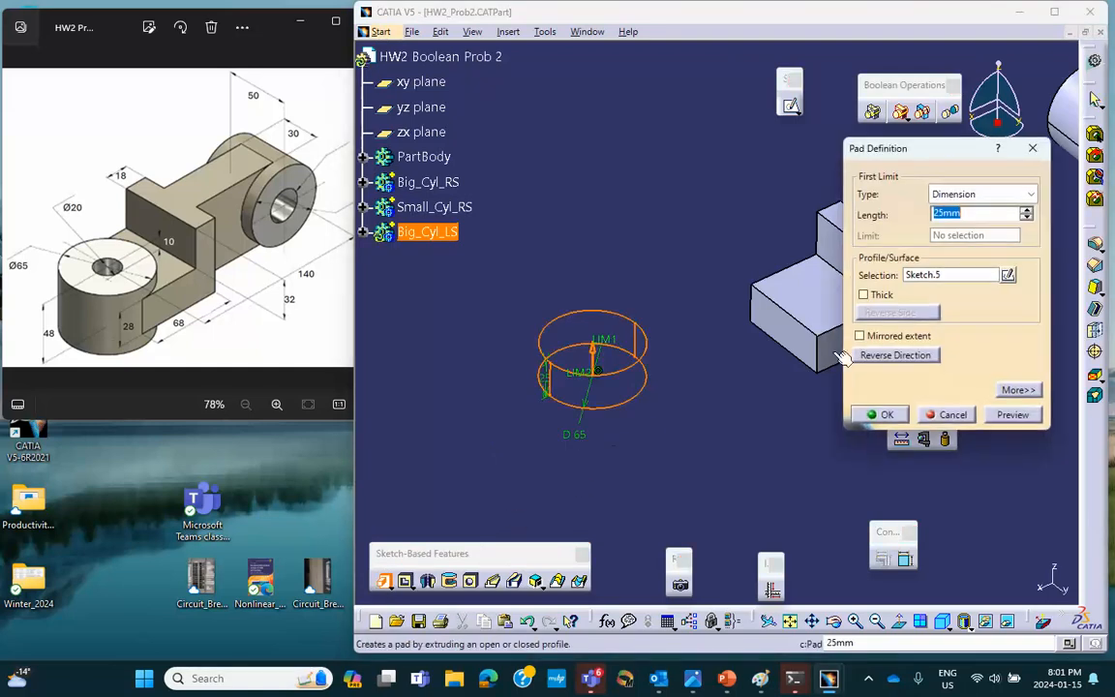
click(859, 336)
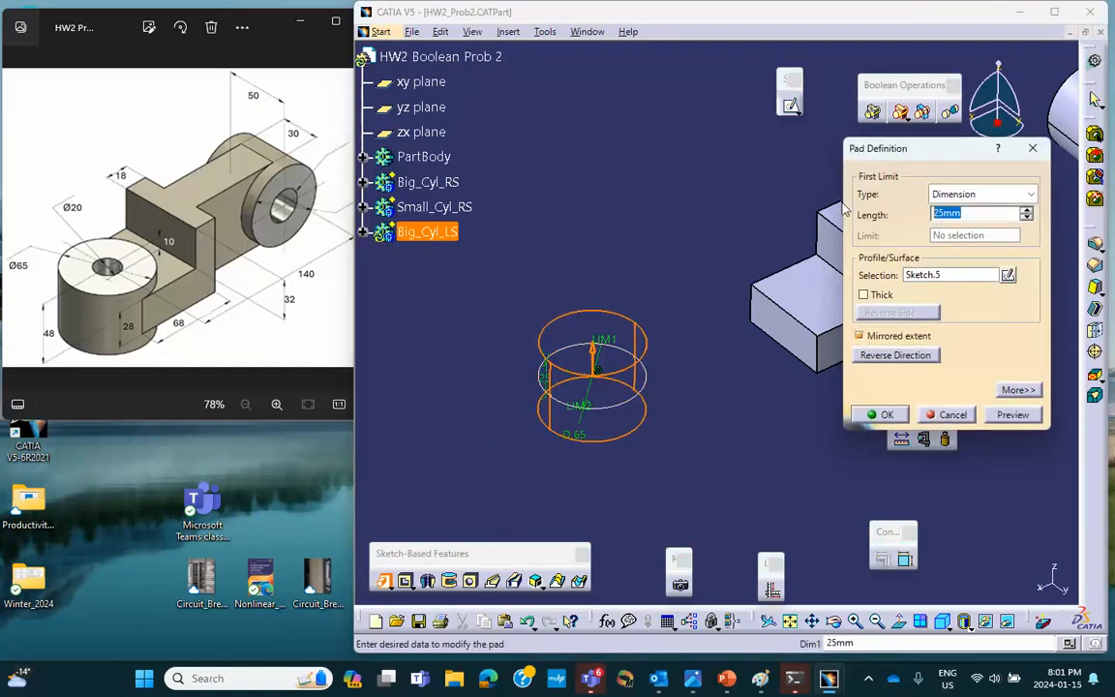
text(24)
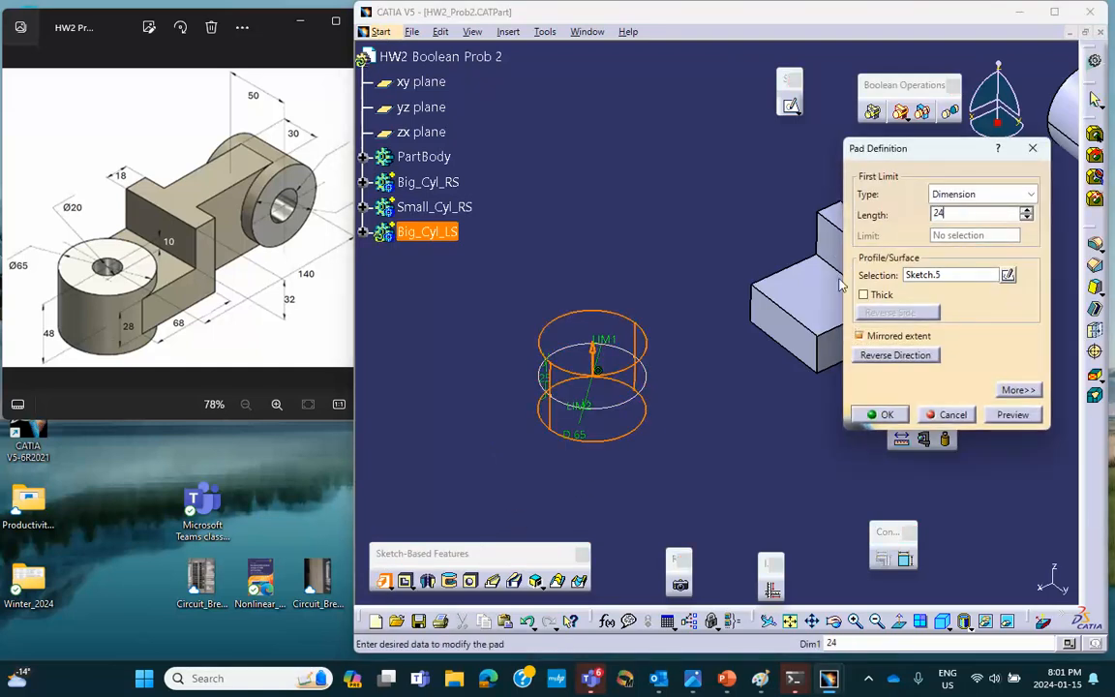
click(883, 414)
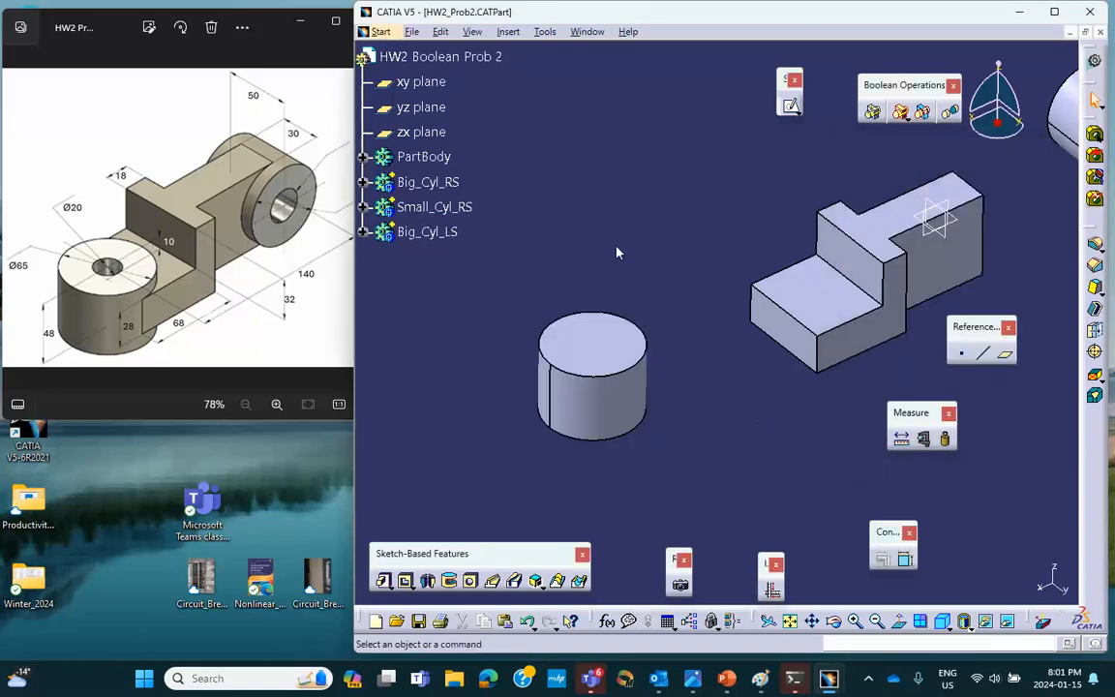
- Insert another new body into the part and rename it Small_Cyl_LS
middle_drag(635, 214, 651, 256)
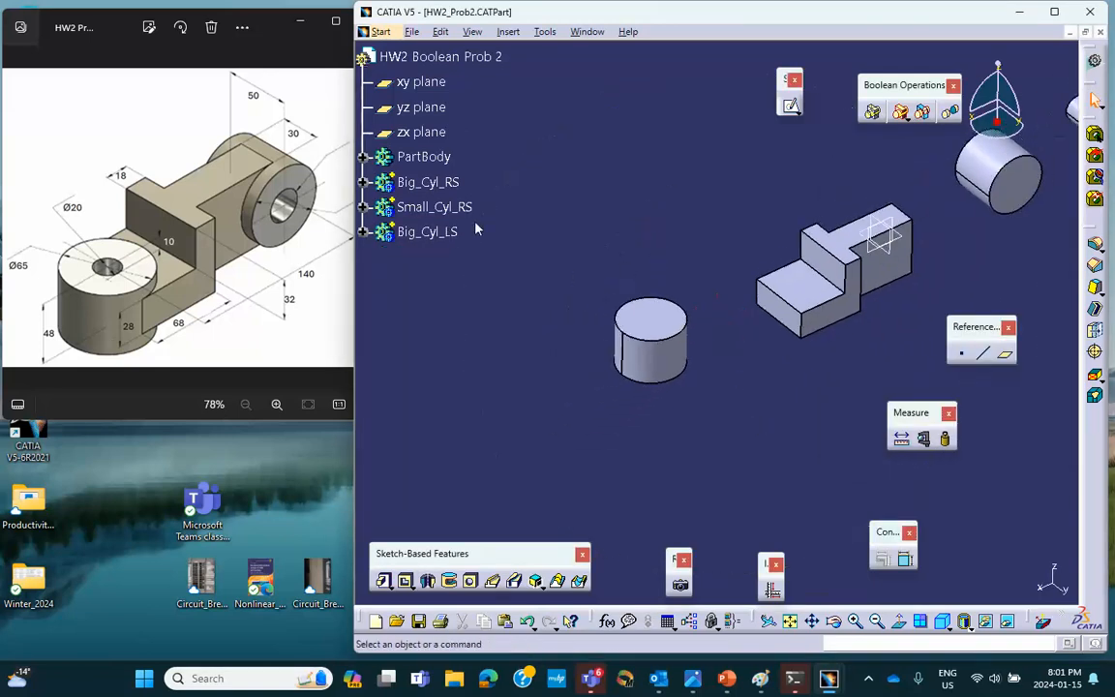
click(508, 32)
click(531, 49)
right_click(411, 257)
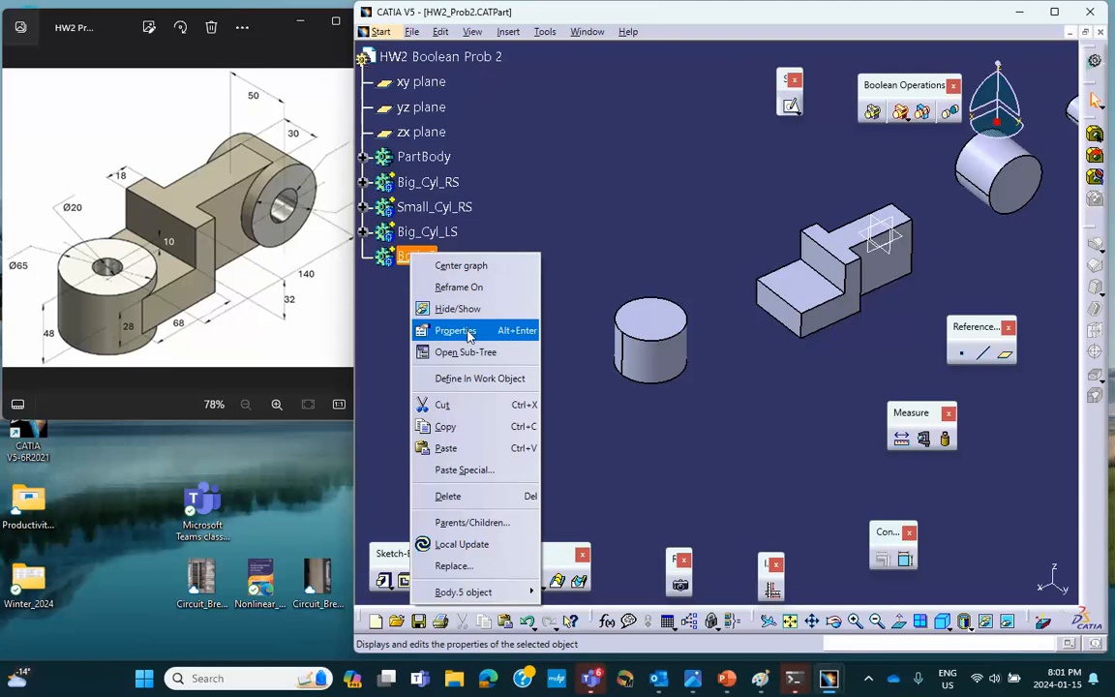
click(456, 331)
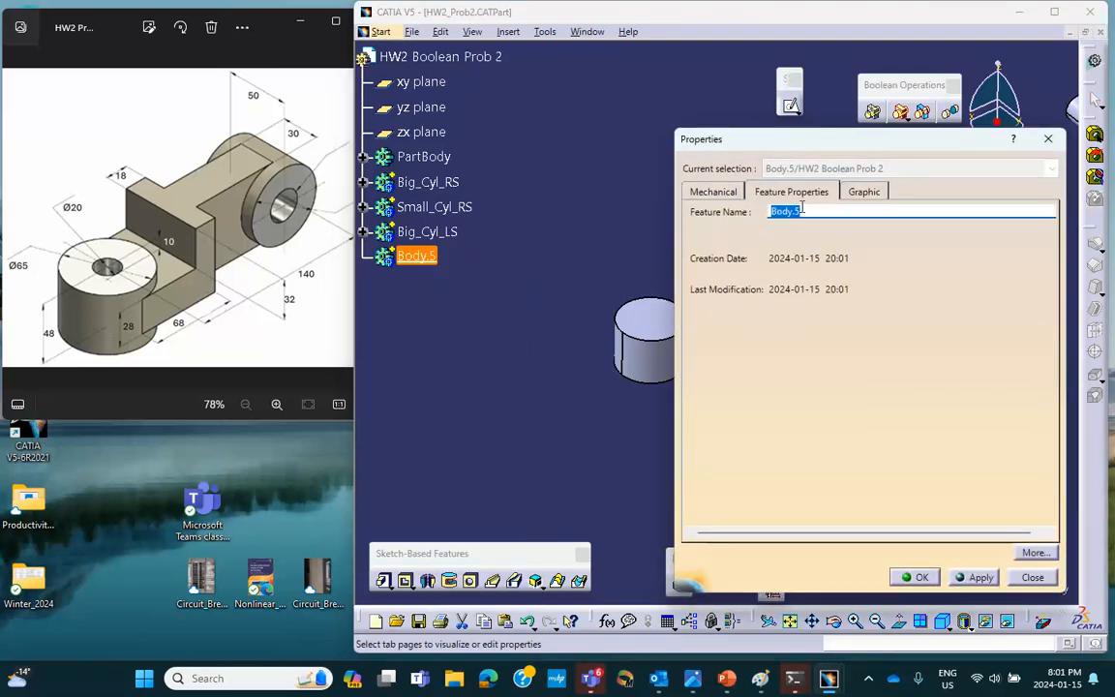
text(Small_Cyl_LS)
click(921, 578)
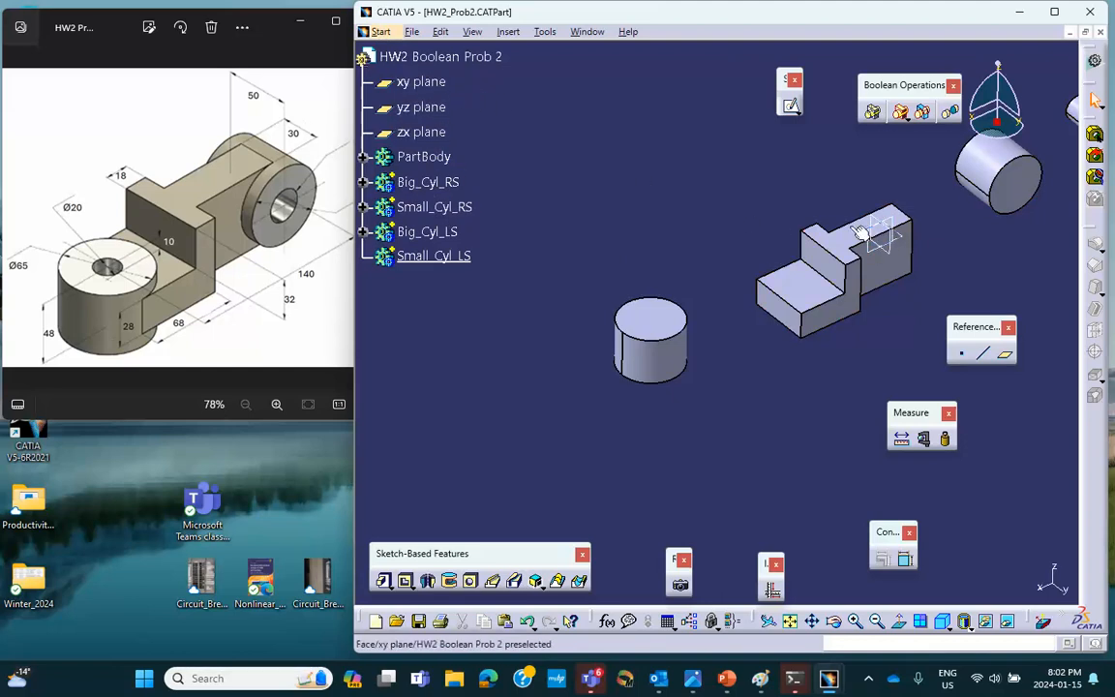
- Start a sketch on the xy plane and draw a small circle on the horizontal axis, beyond the 65 mm cylinder's outer side
click(430, 82)
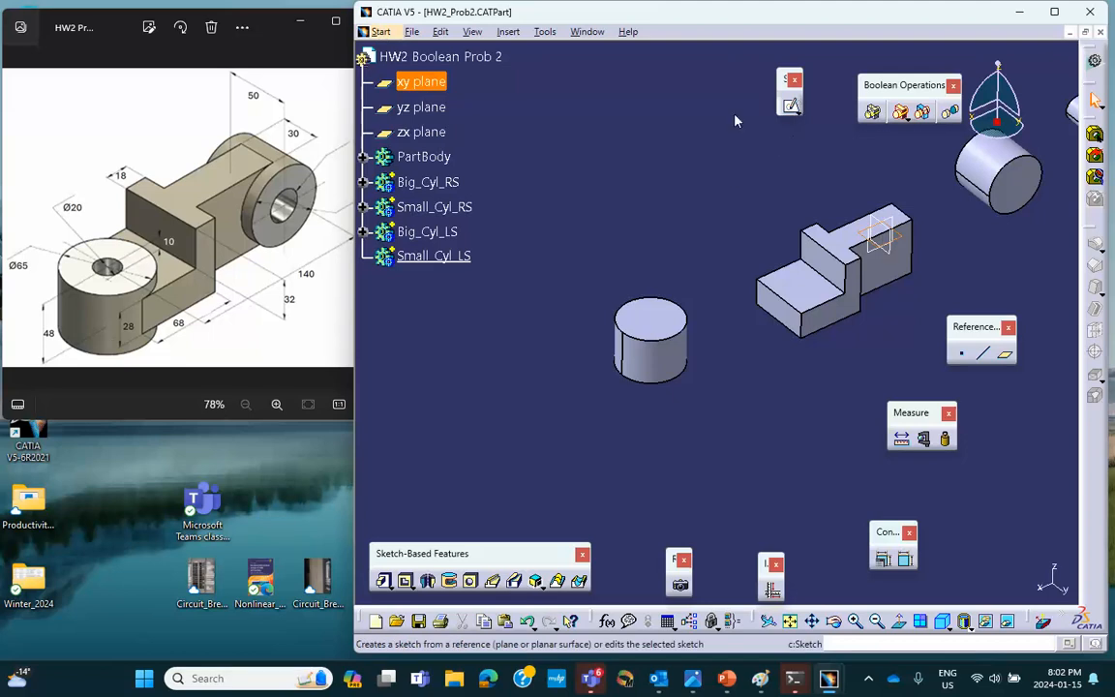
click(791, 106)
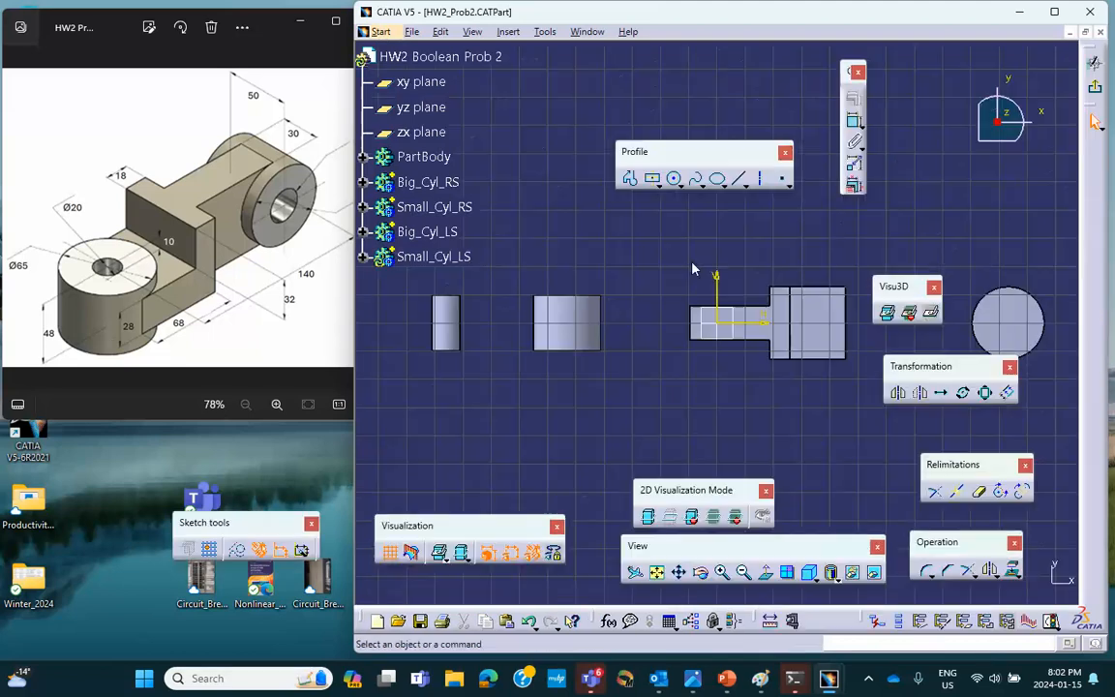
click(674, 180)
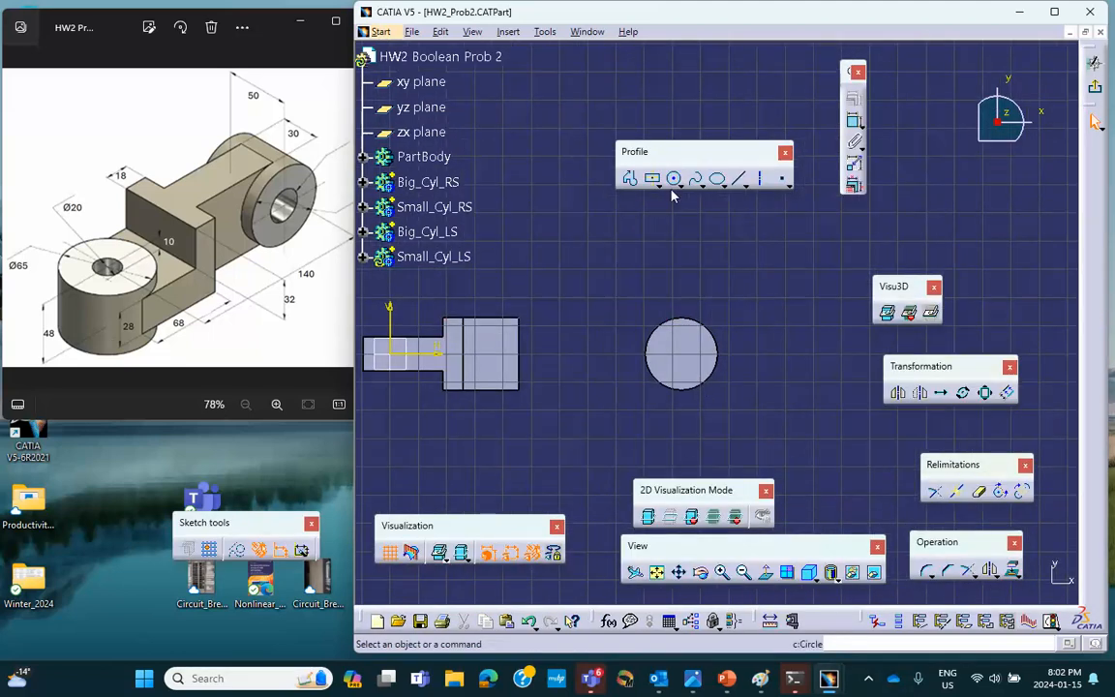
click(675, 180)
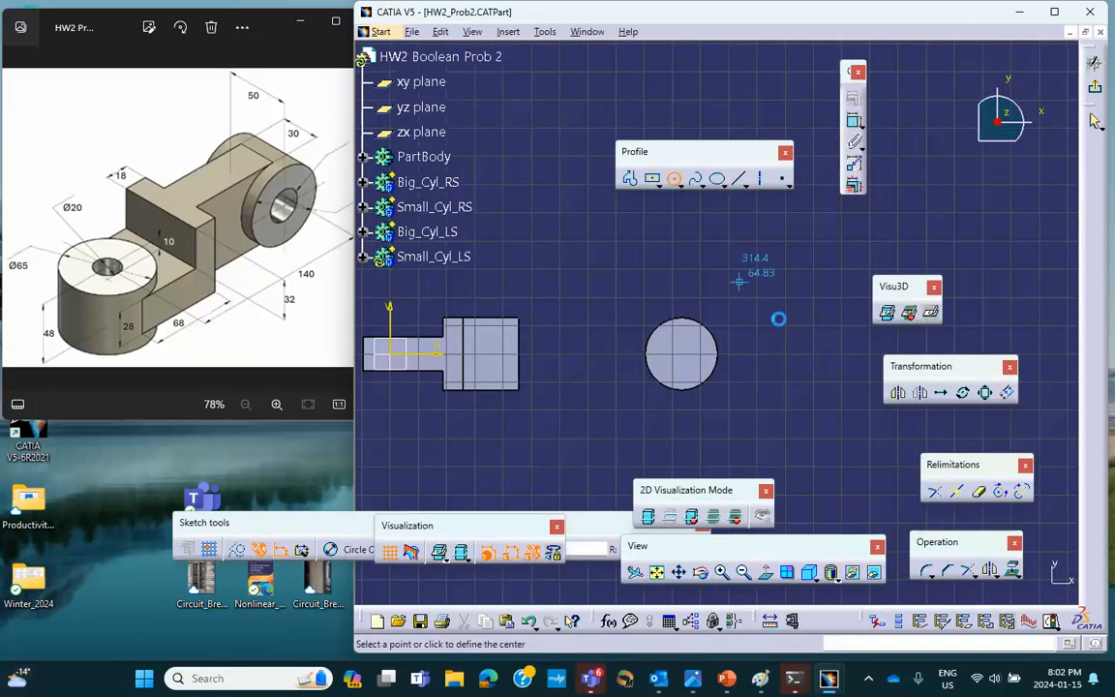
click(815, 354)
click(835, 354)
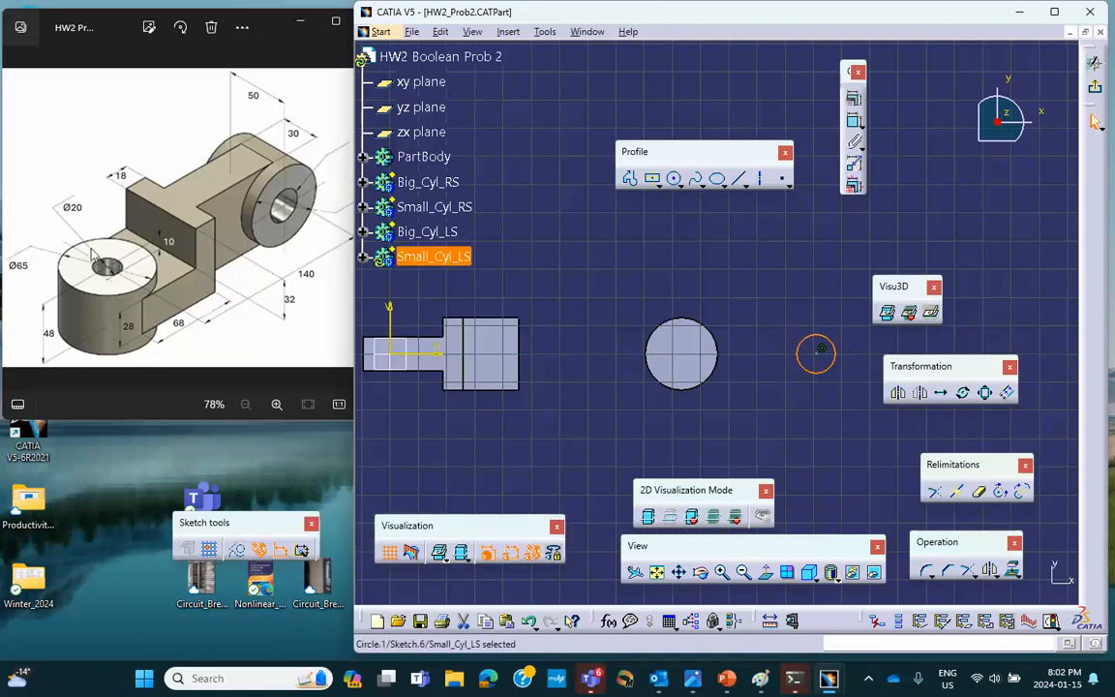
- Dimension the small circle's diameter, set it to 20 mm, and exit the sketch
click(853, 120)
click(818, 335)
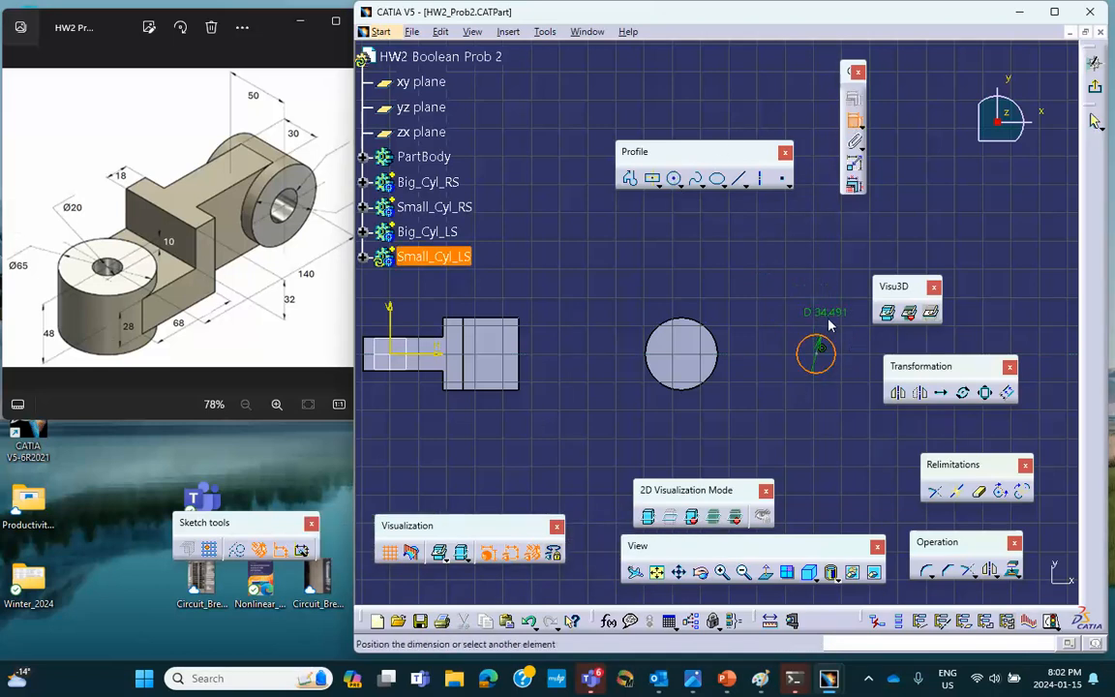
click(827, 323)
double_click(825, 333)
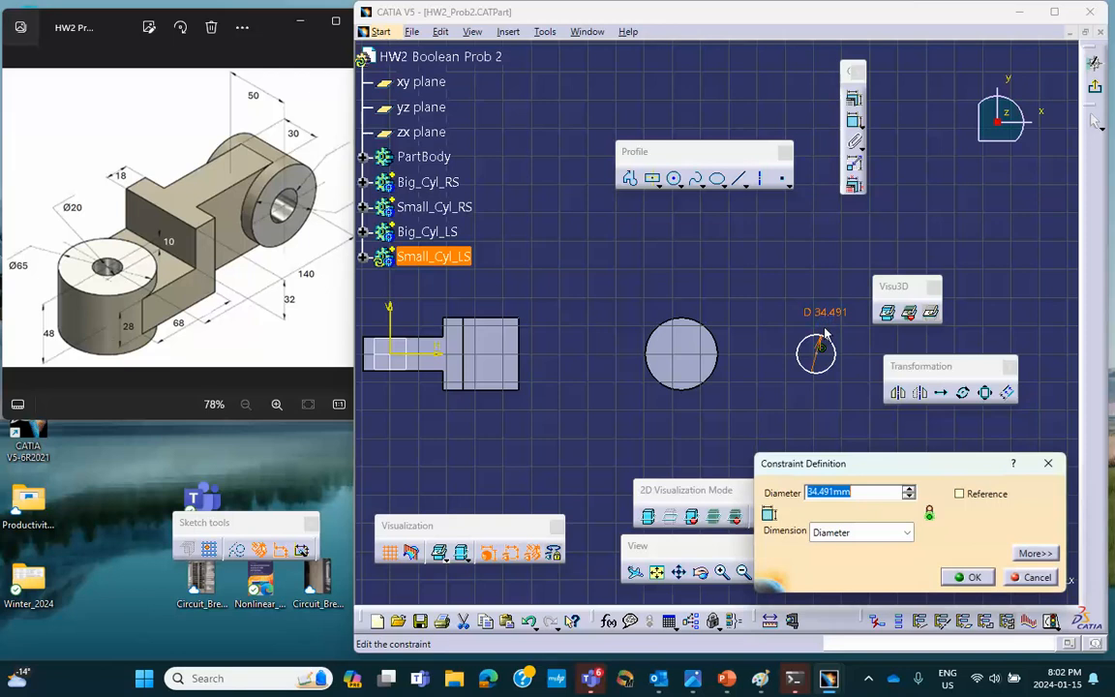
click(972, 576)
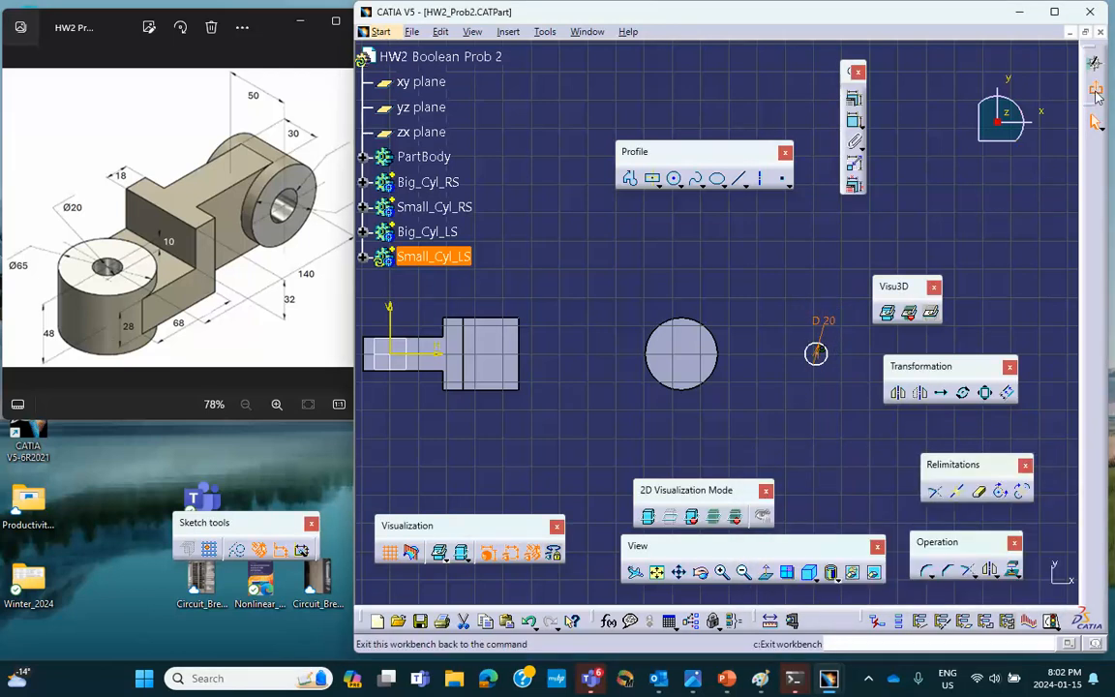
click(1095, 91)
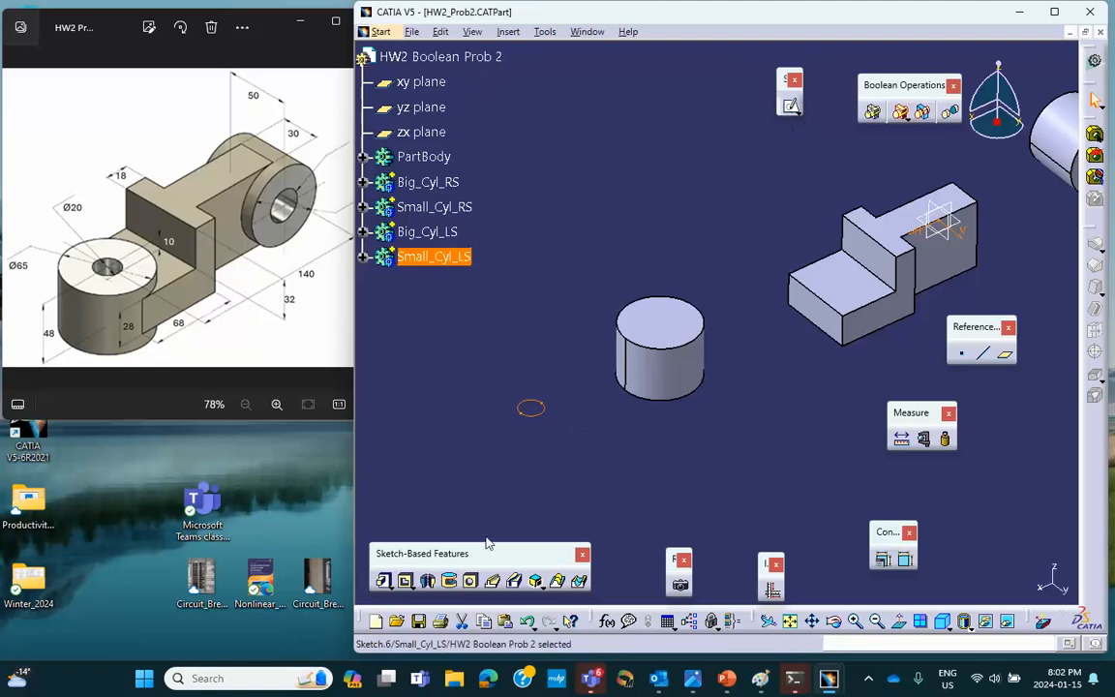
- Pad the 20 mm circle with a length of 24 mm and mirrored extent, and save the part
click(388, 586)
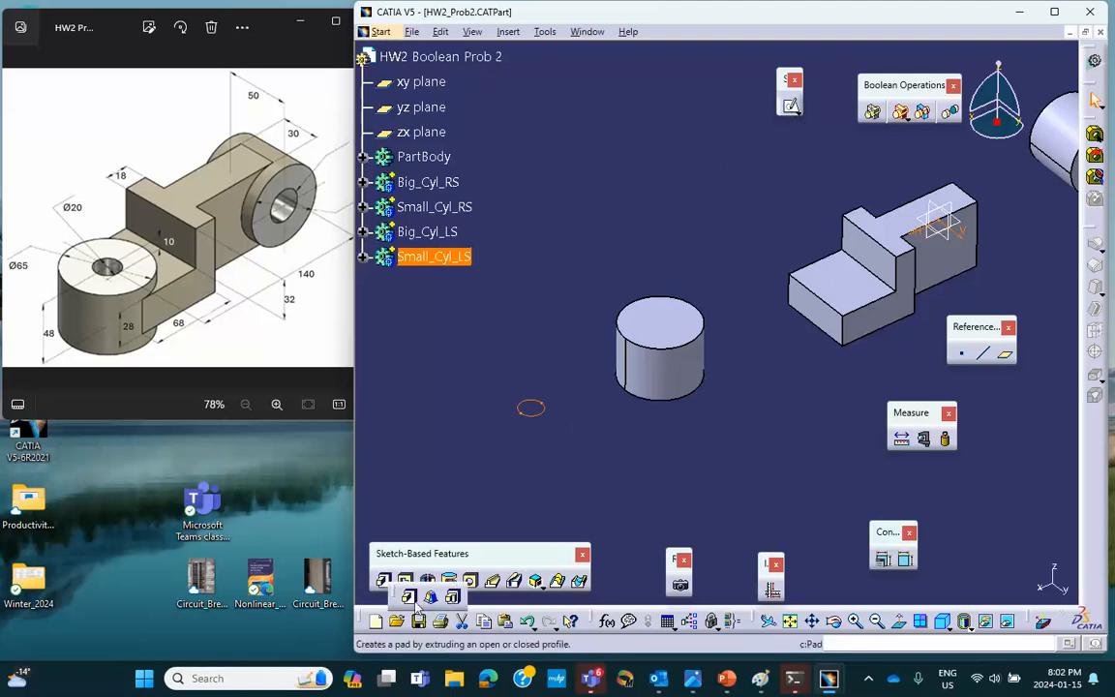
click(408, 596)
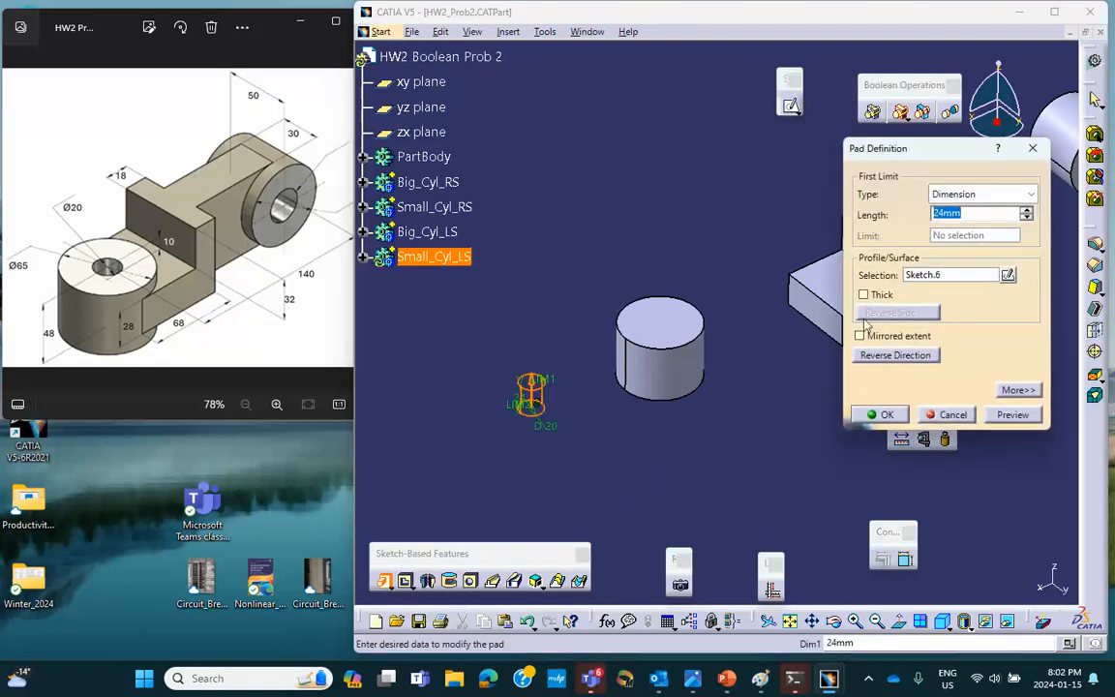
click(857, 336)
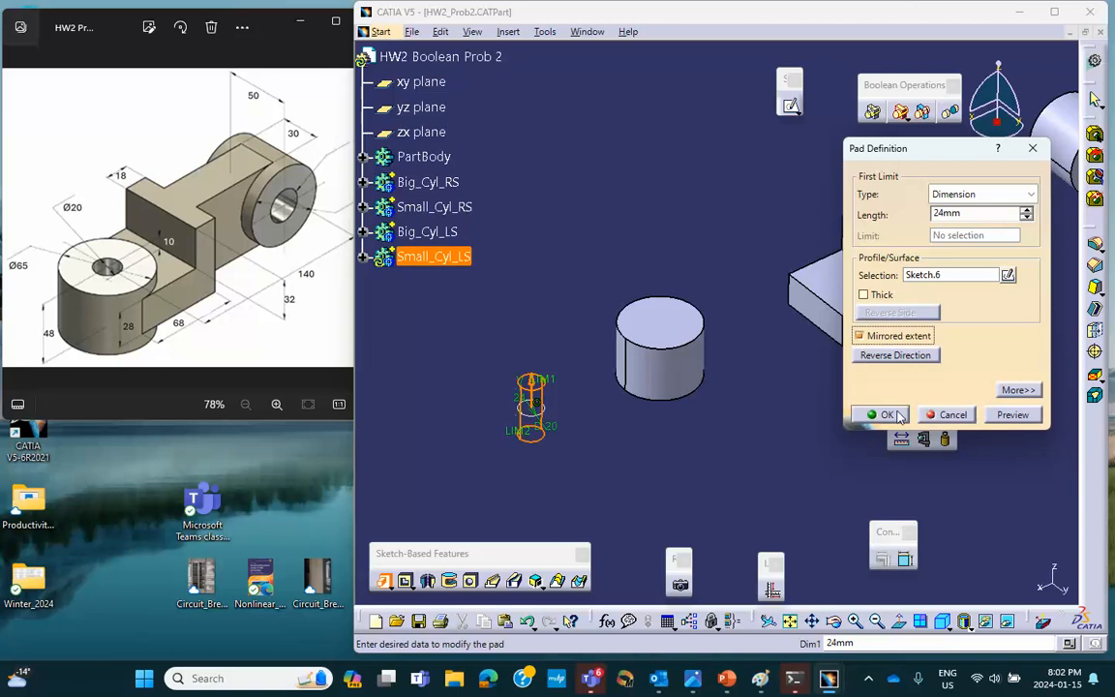
click(899, 416)
click(790, 411)
middle_drag(791, 410, 739, 448)
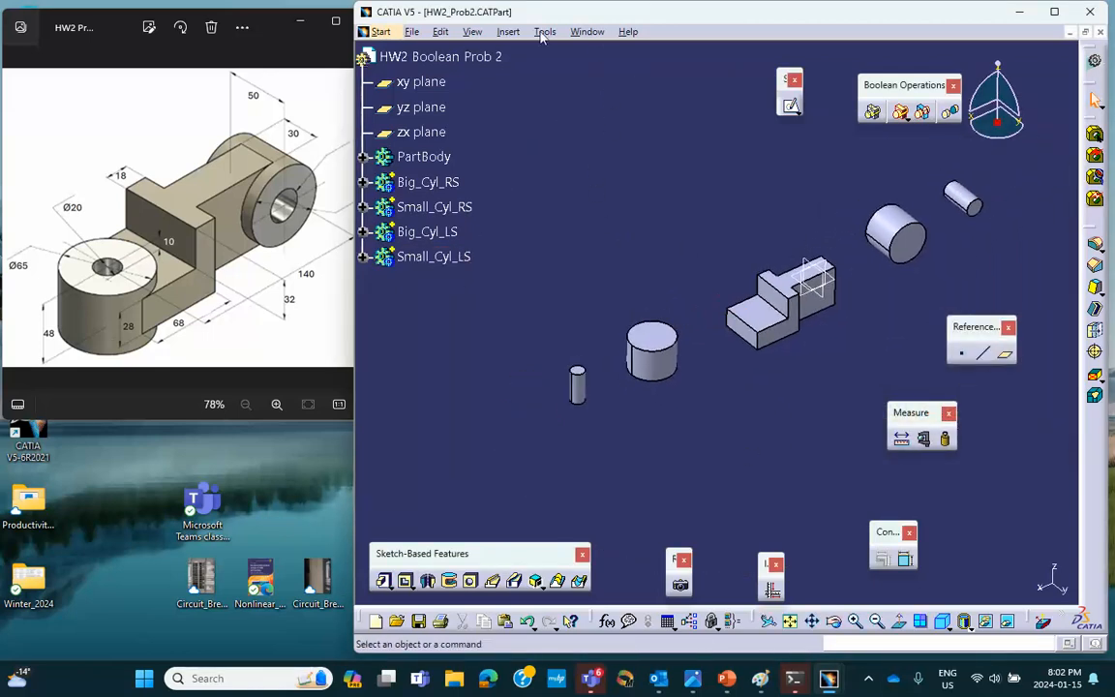
click(420, 622)
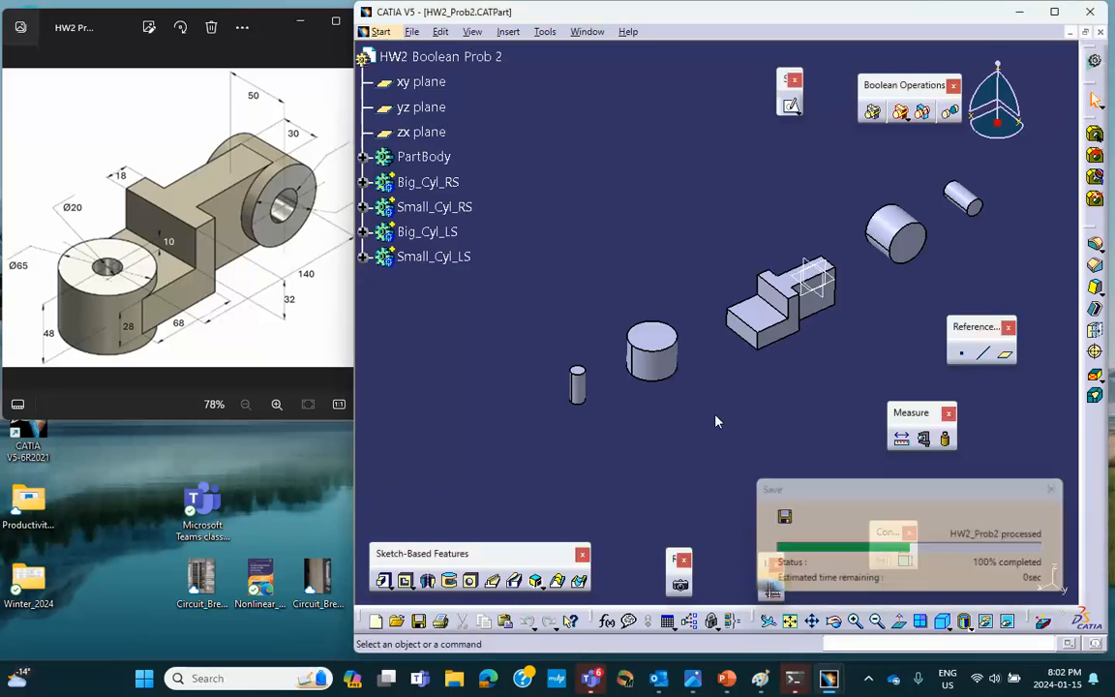
- Define PartBody as the in-work object
middle_drag(727, 415, 689, 292)
middle_drag(903, 257, 889, 301)
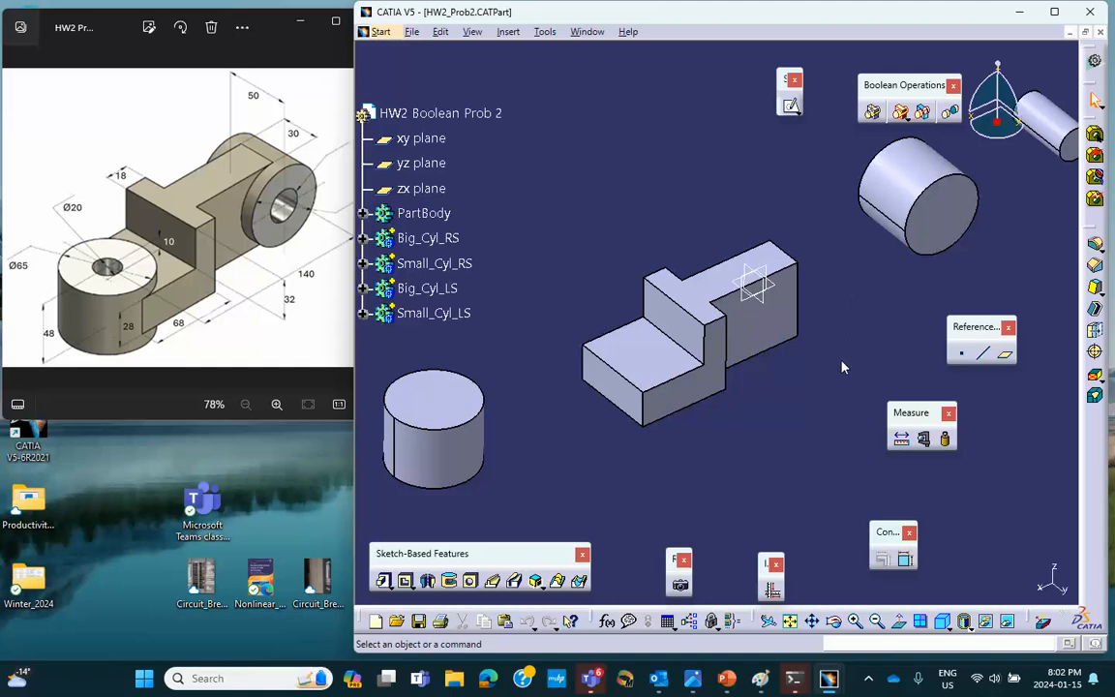
middle_drag(844, 366, 765, 320)
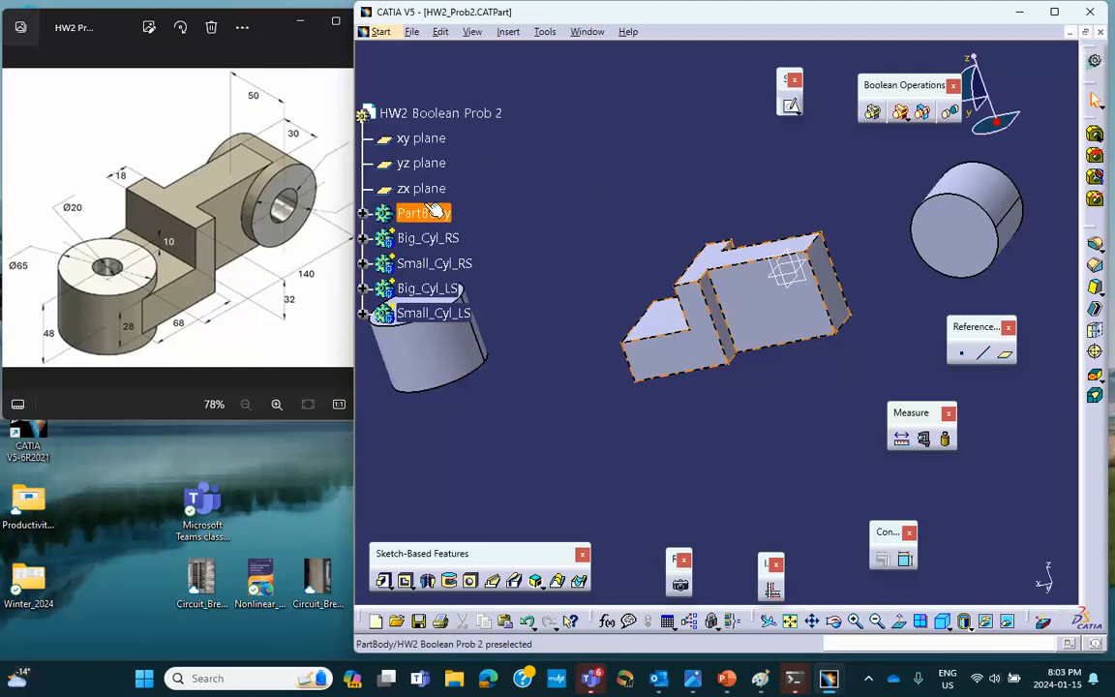
right_click(453, 218)
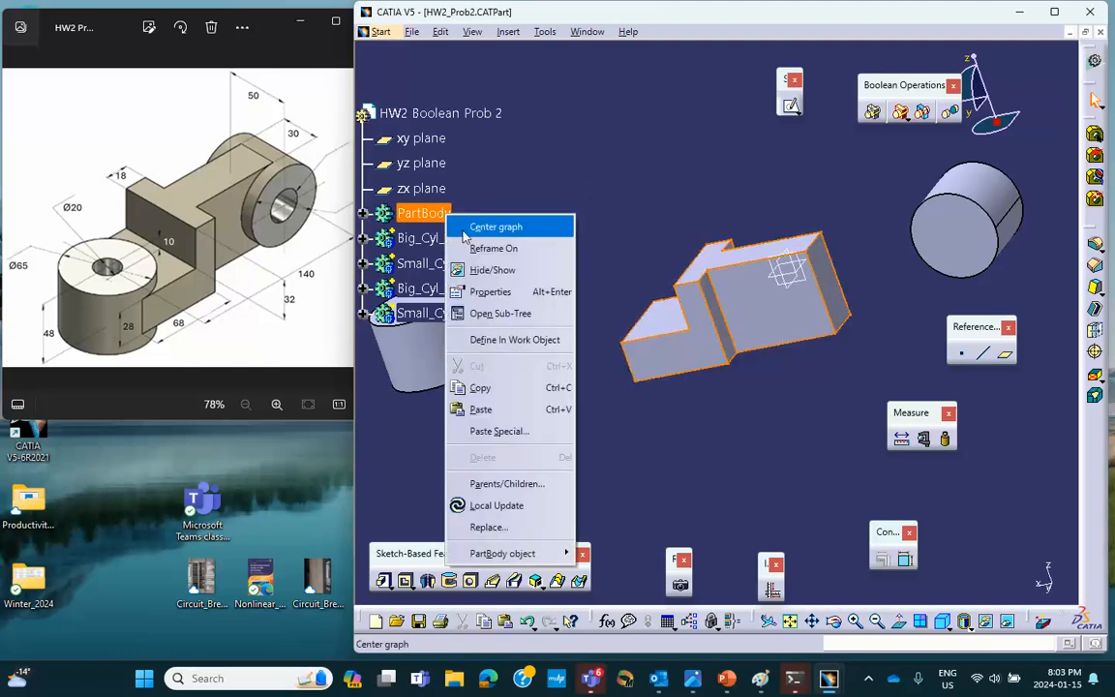
click(486, 340)
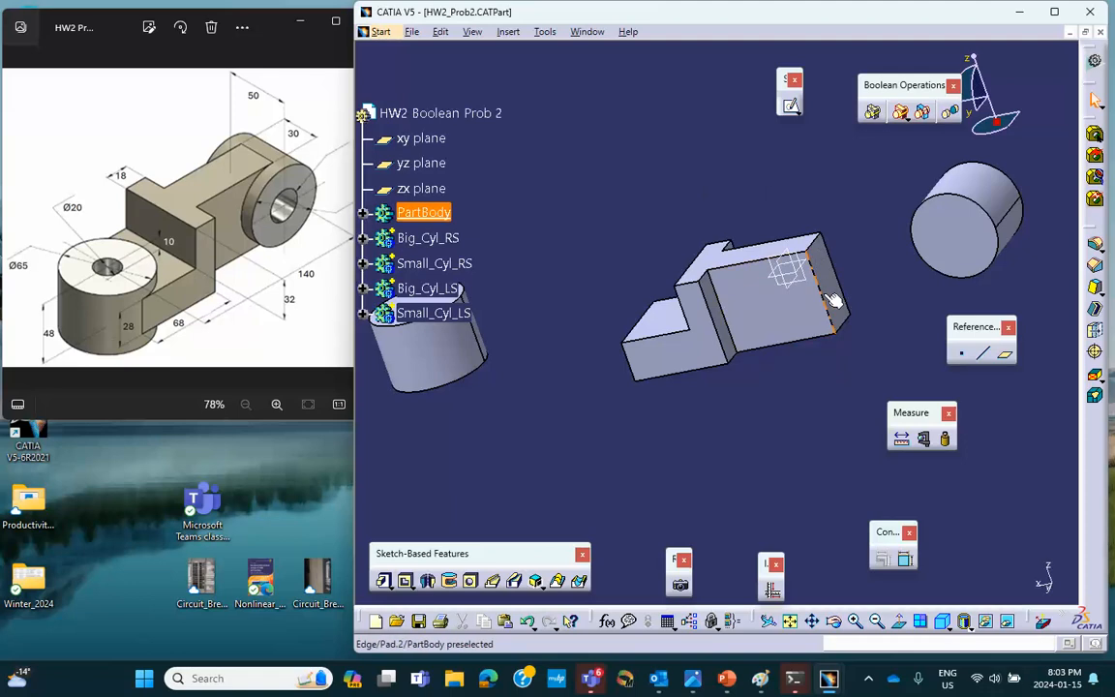
- Create a Between-type reference point at the middle (ratio 0.5) of the vertical edge at the block's end facing Big_Cyl_RS
click(961, 354)
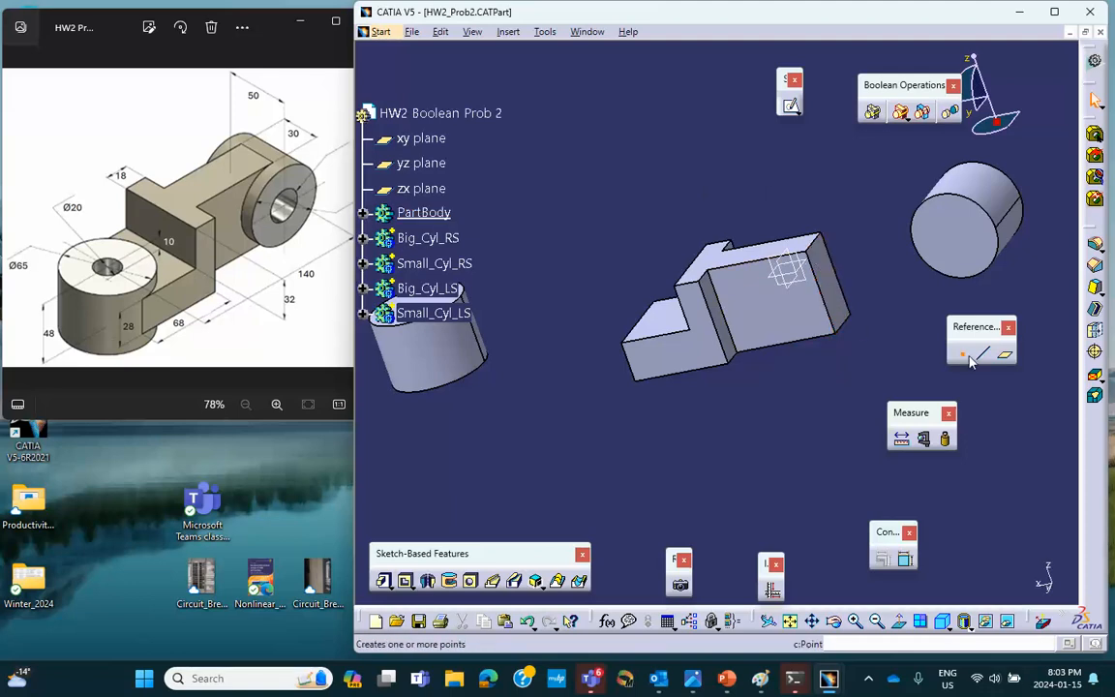
click(920, 339)
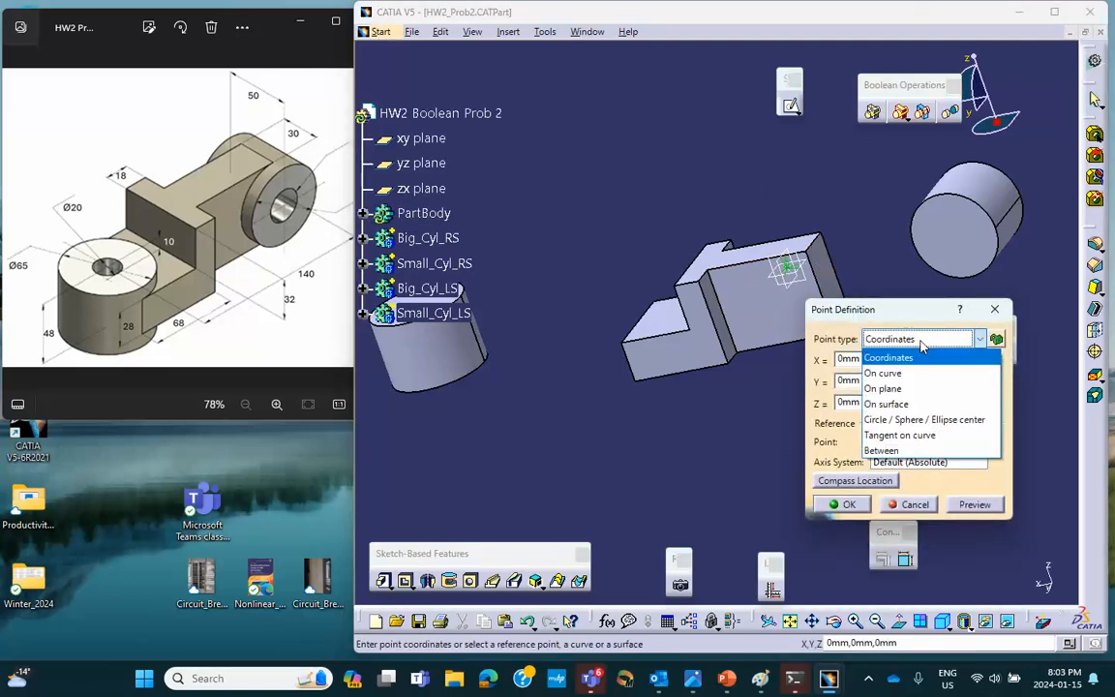
click(903, 455)
middle_drag(738, 406, 666, 331)
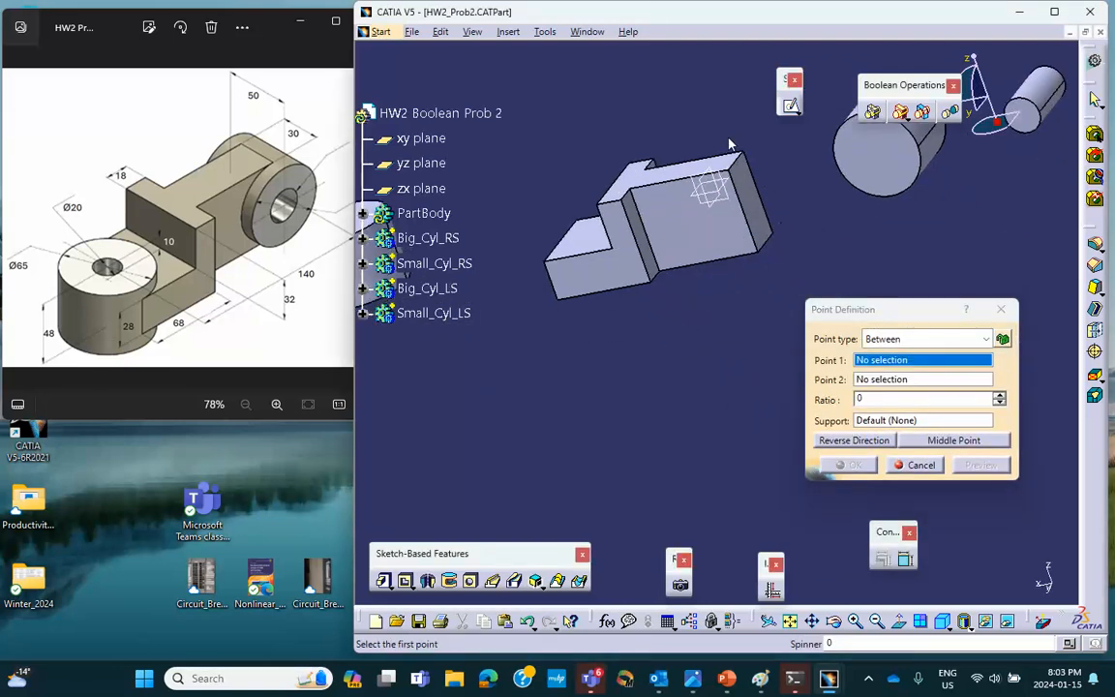
click(726, 162)
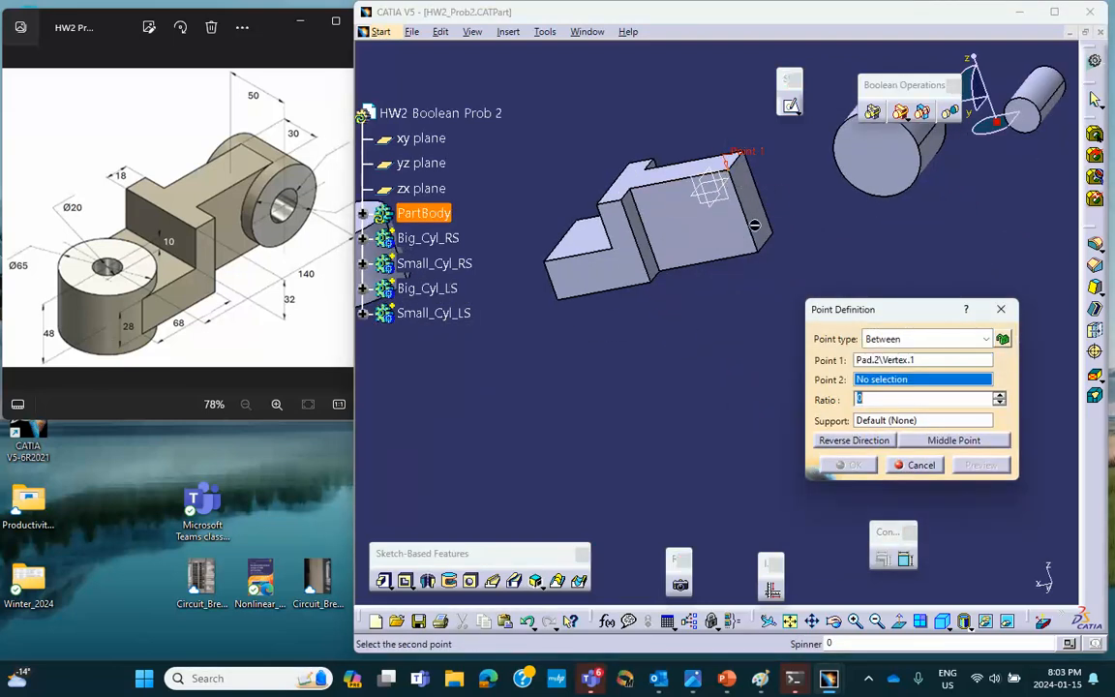
click(757, 249)
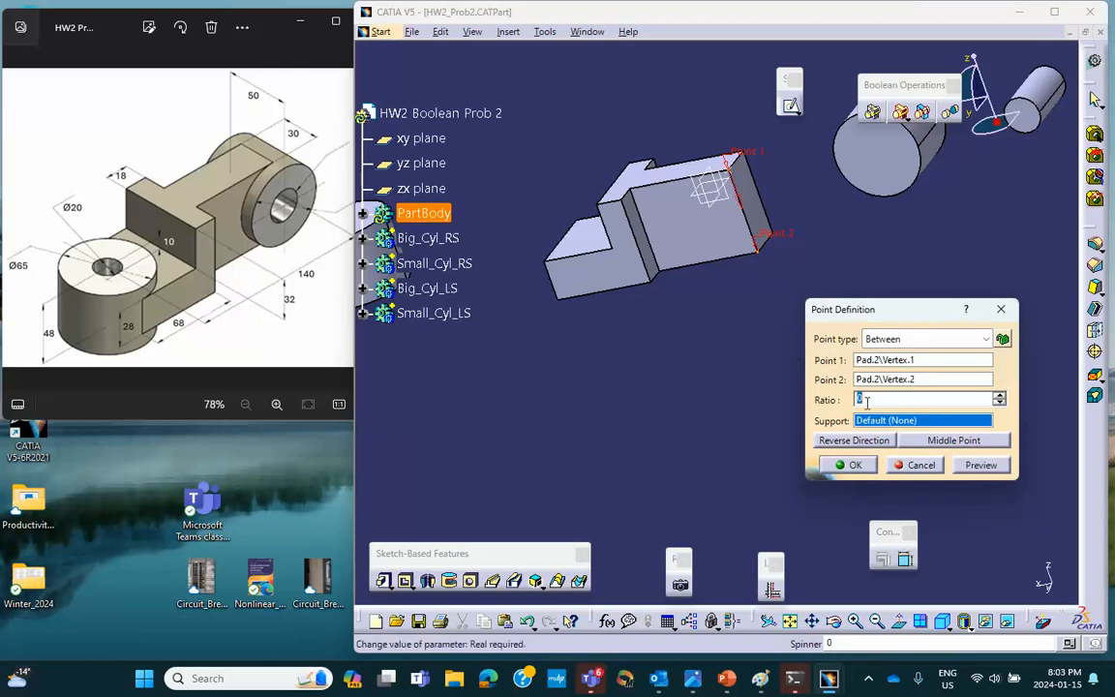
click(955, 442)
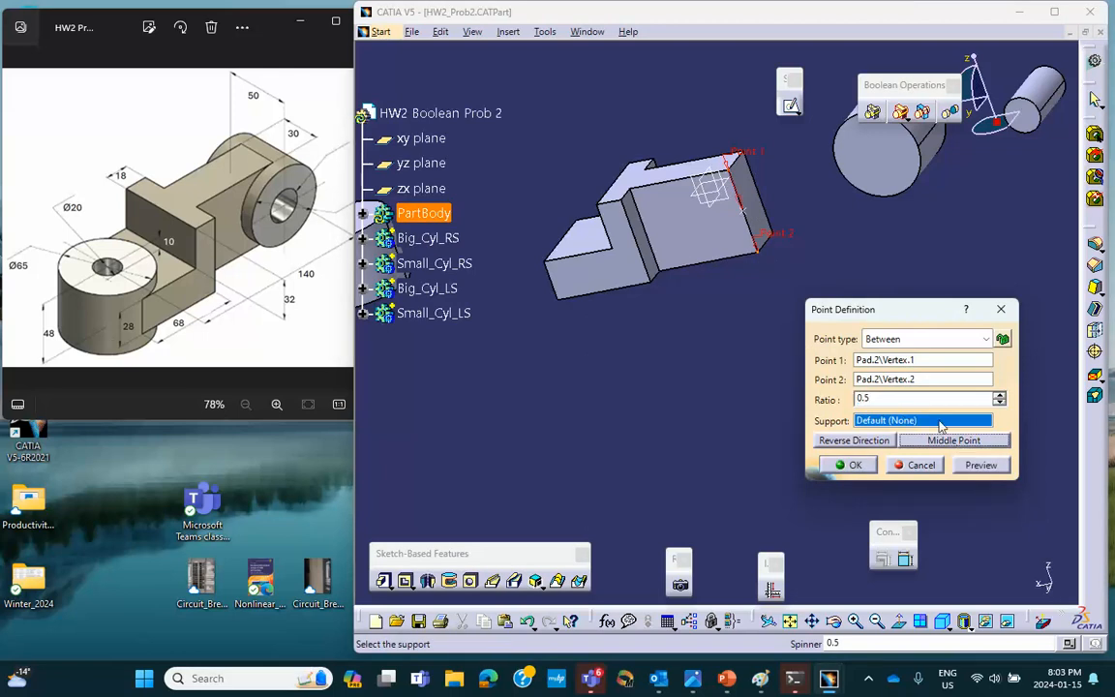
click(849, 465)
- Create a second Between-type point, ratio 0.5, midway along the upper outer edge of the low step facing Big_Cyl_LS
middle_drag(724, 406, 842, 346)
middle_drag(768, 332, 752, 344)
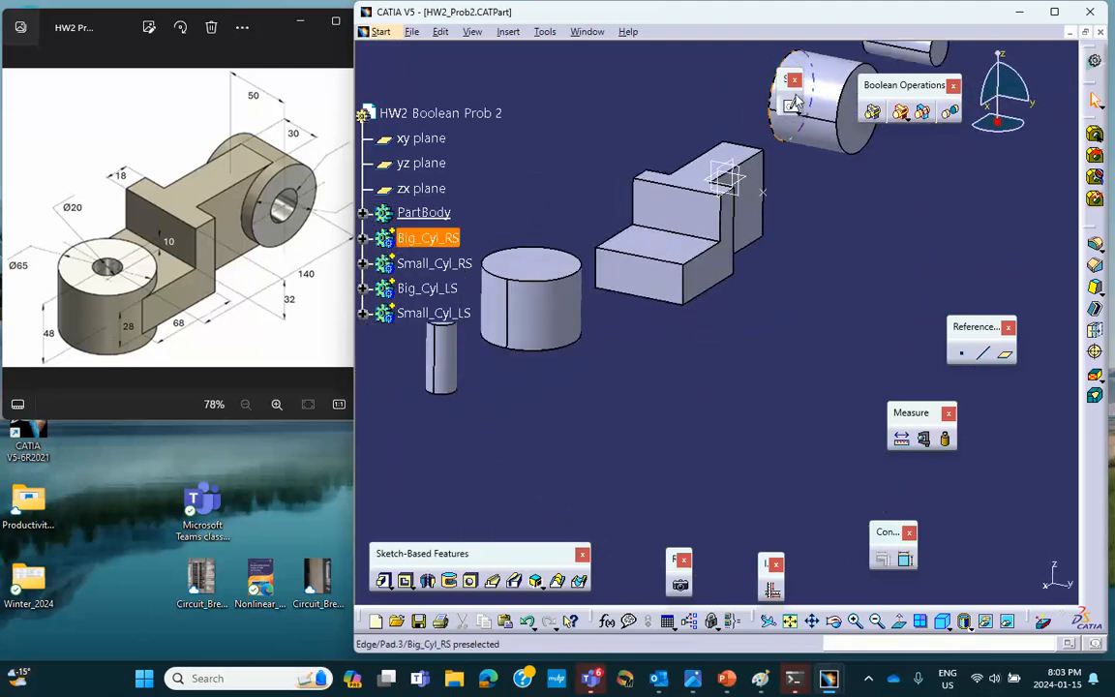
click(504, 194)
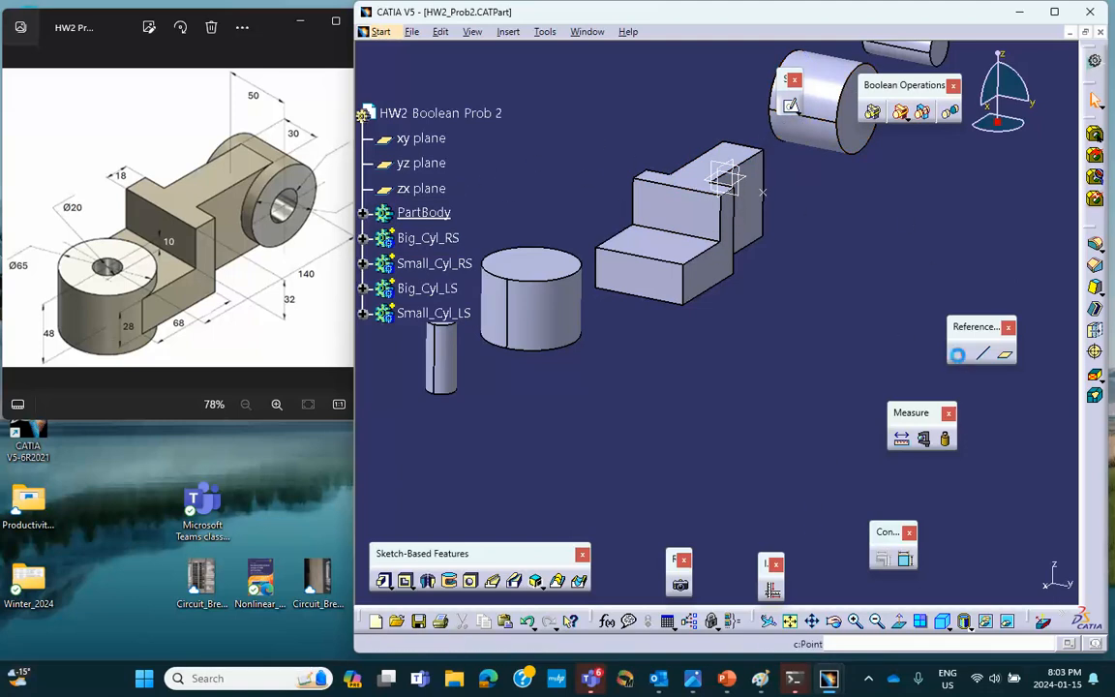
click(960, 354)
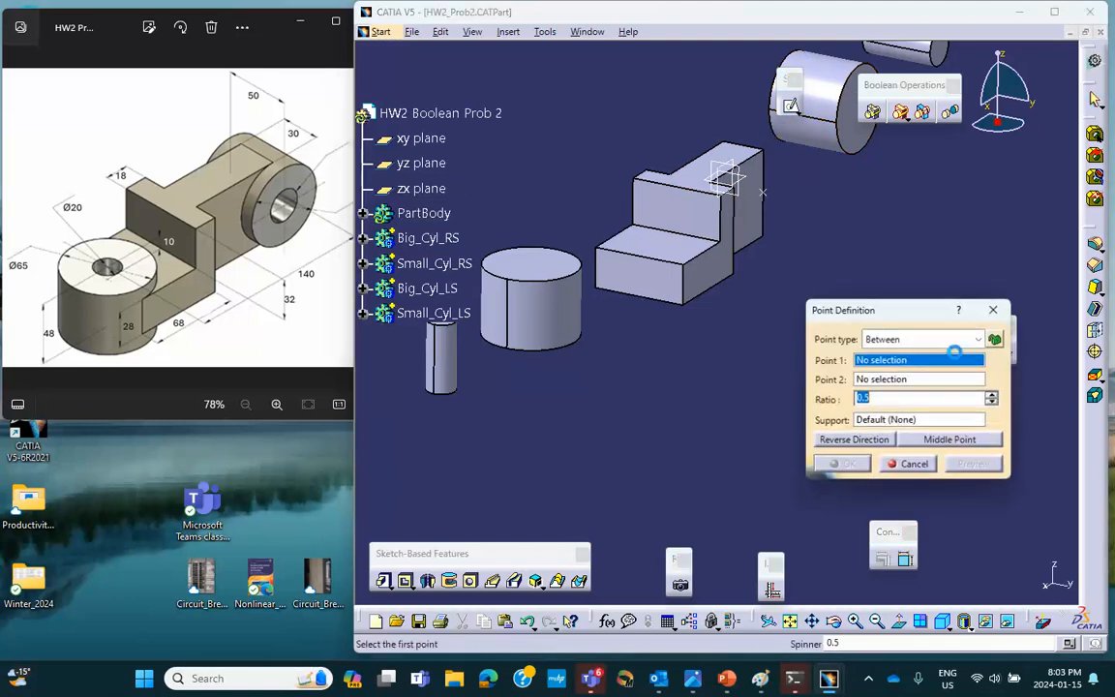
click(594, 248)
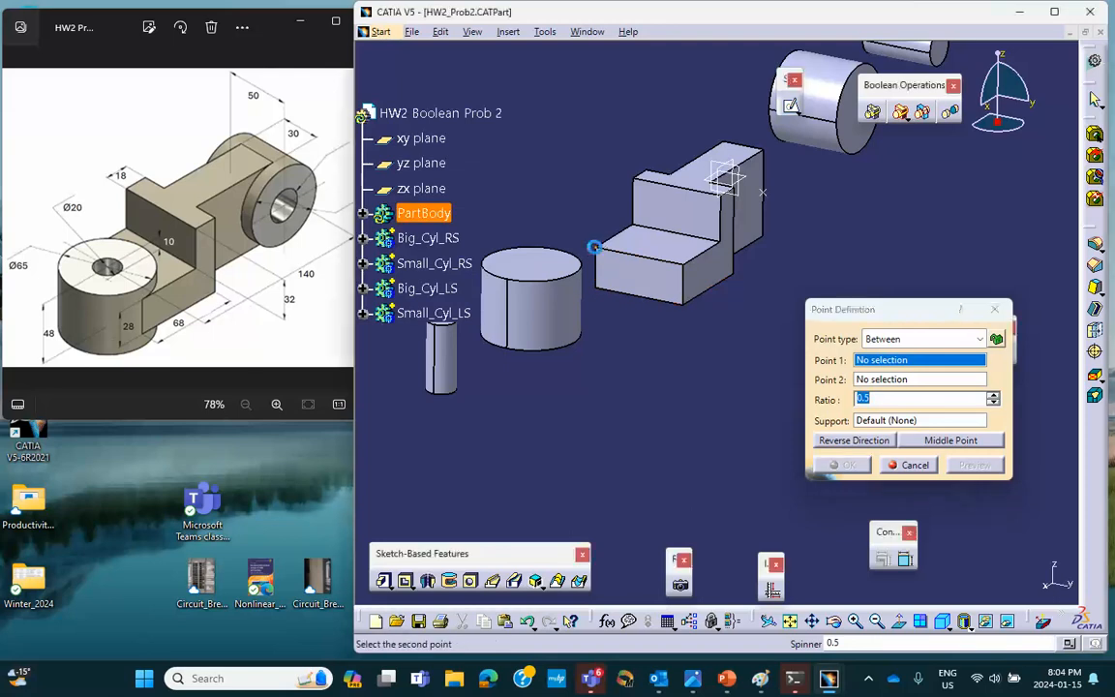
click(685, 265)
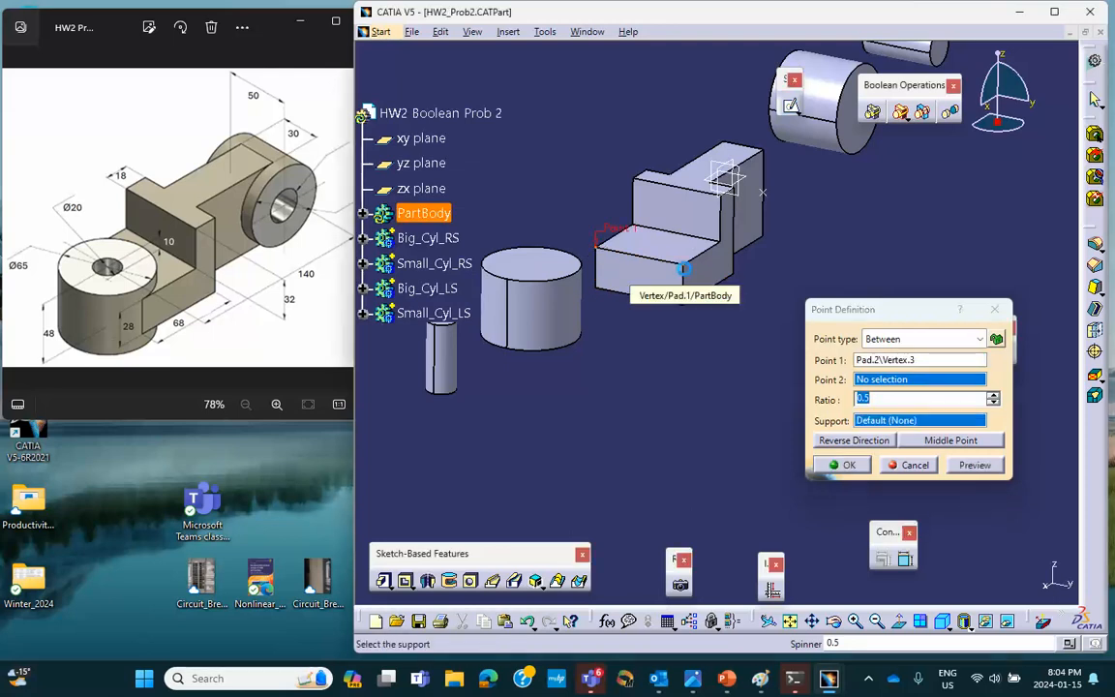
click(940, 441)
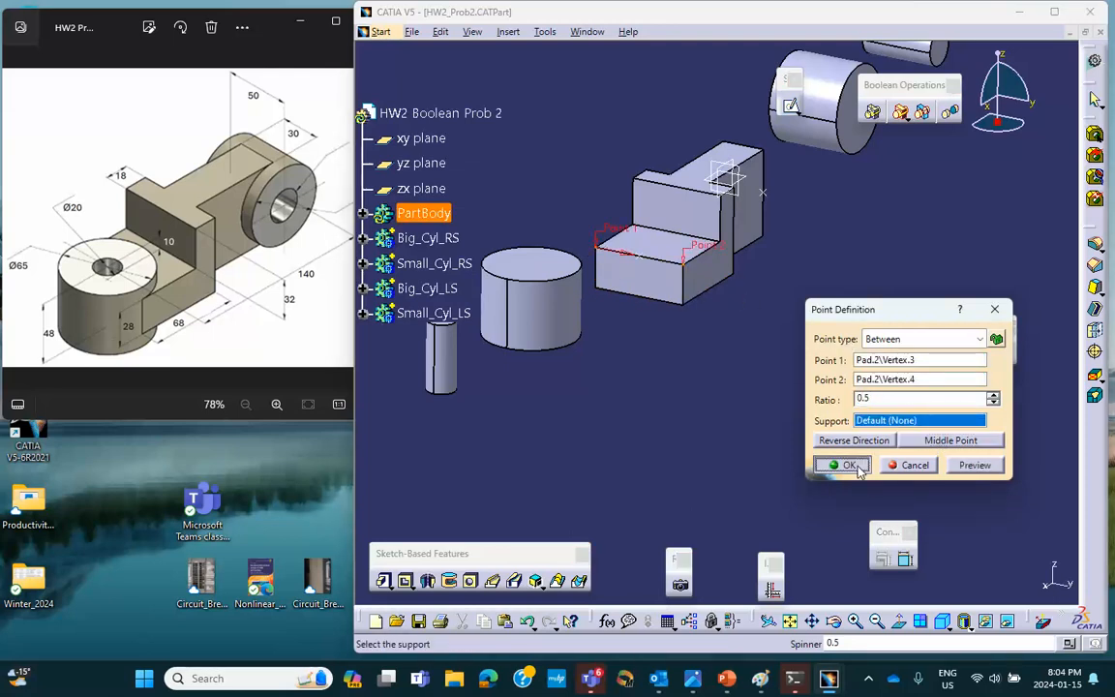
click(857, 468)
- Apply a coincidence constraint between the midpoint on the block's vertical end edge and the axis of Big_Cyl_RS
middle_drag(749, 335, 774, 441)
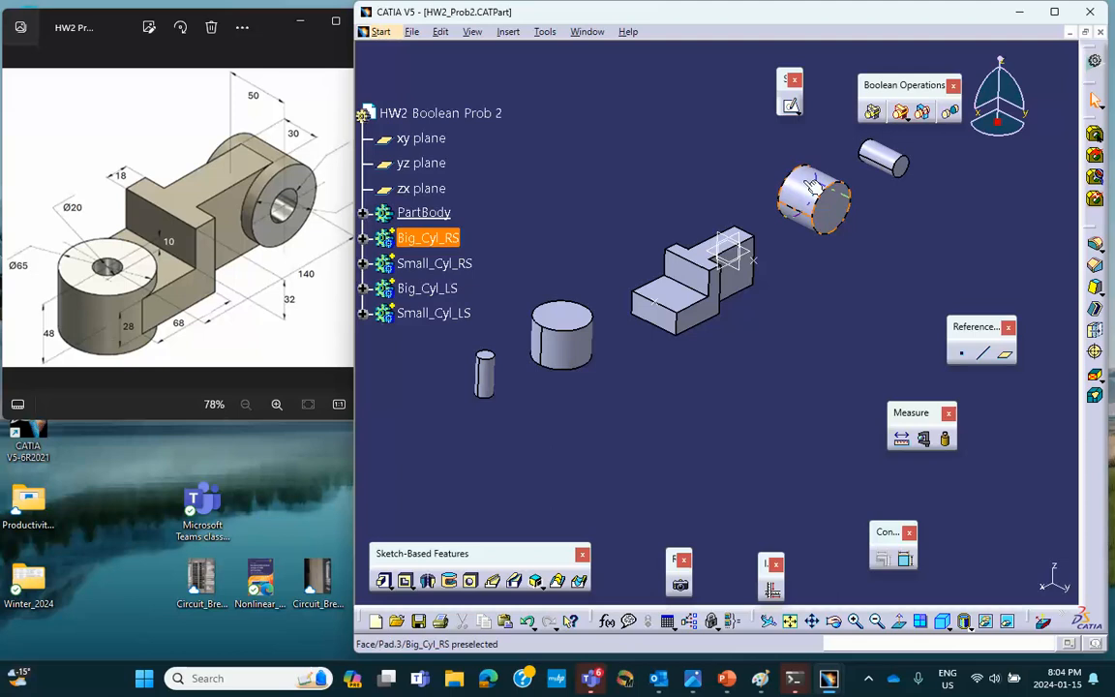
click(764, 270)
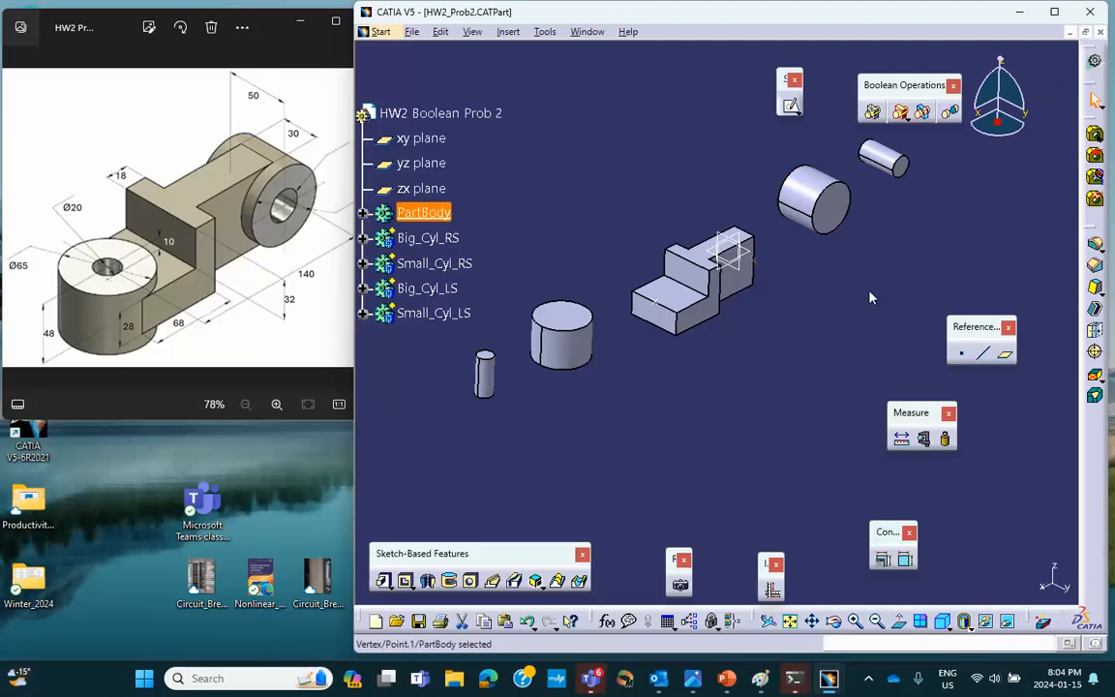
ctrl+click(816, 194)
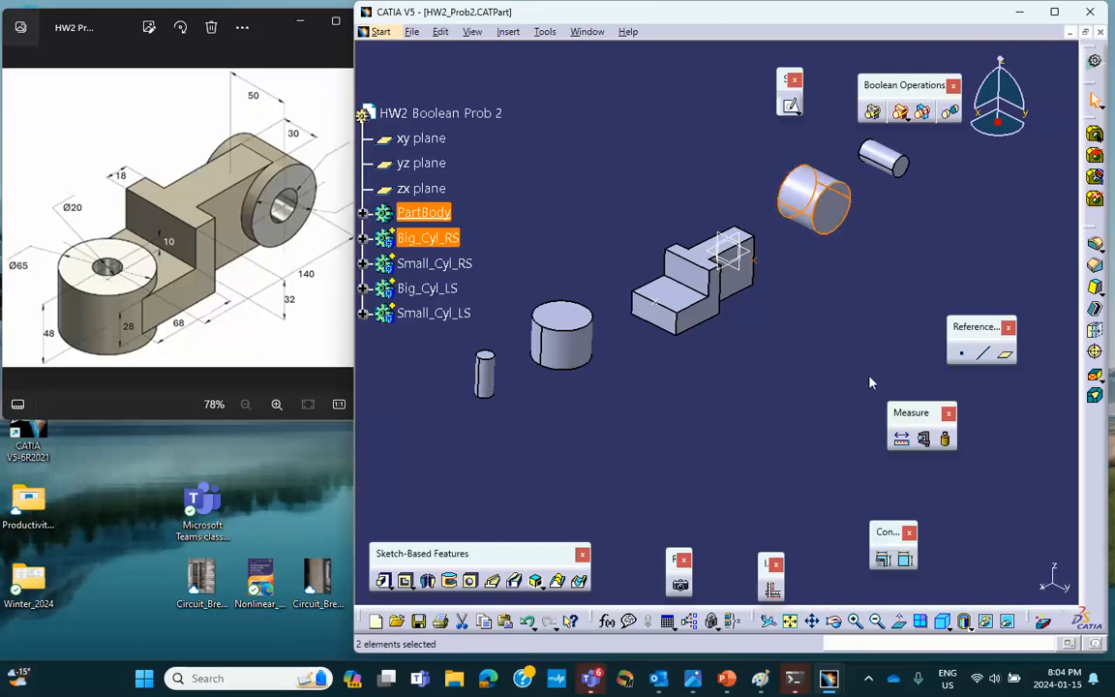
click(883, 558)
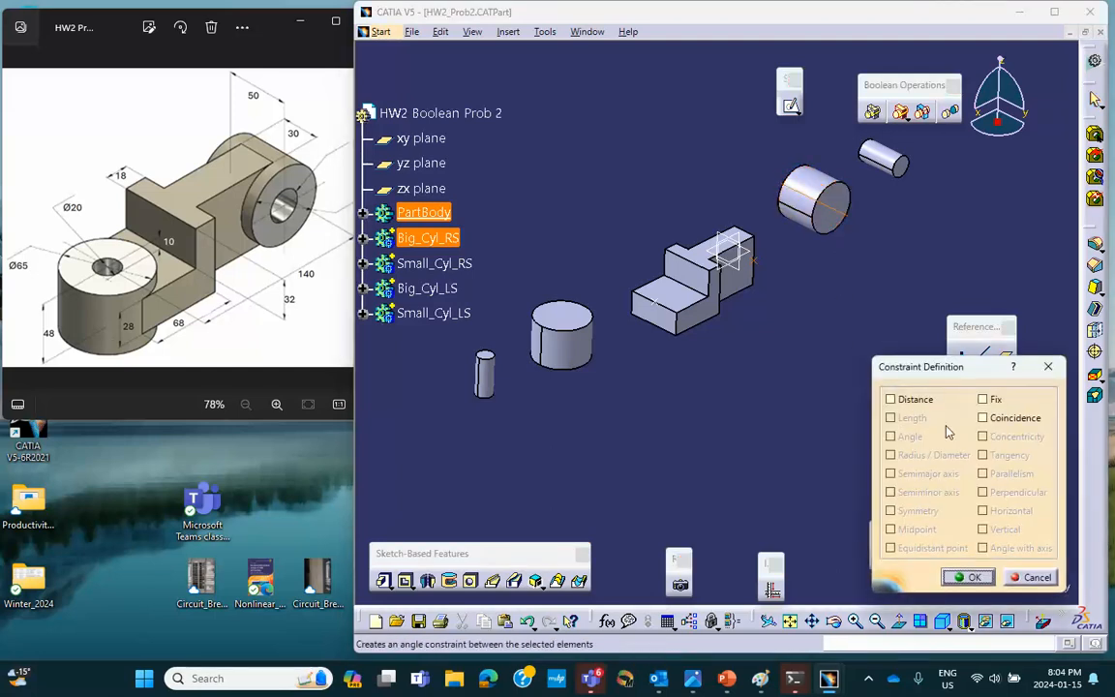
click(983, 418)
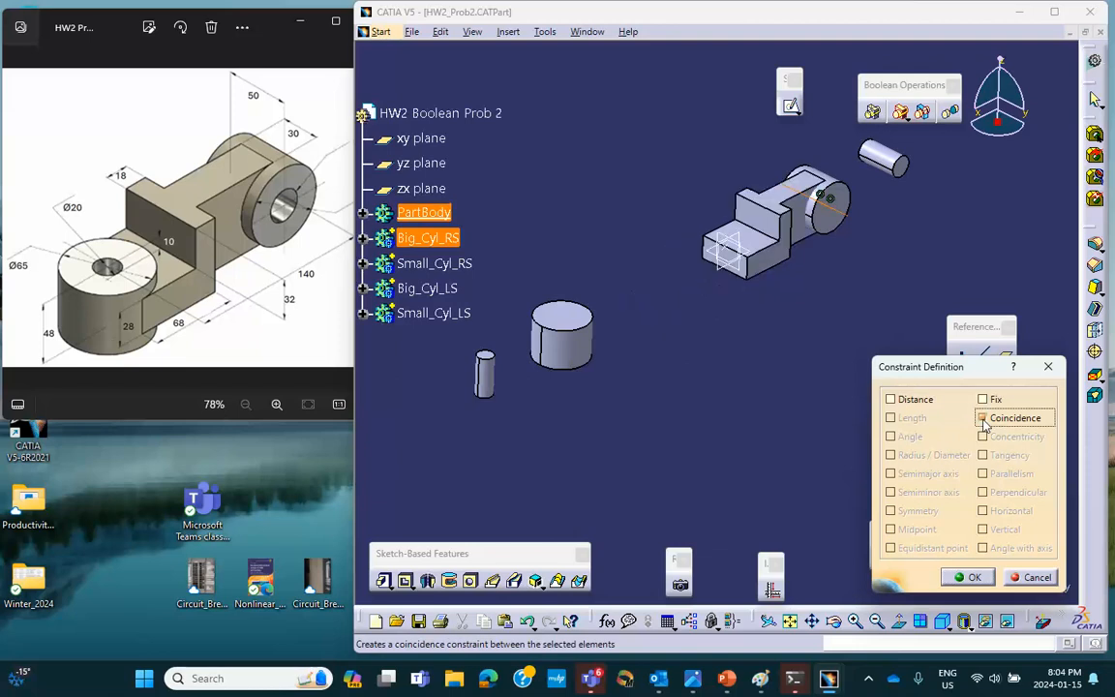
click(963, 577)
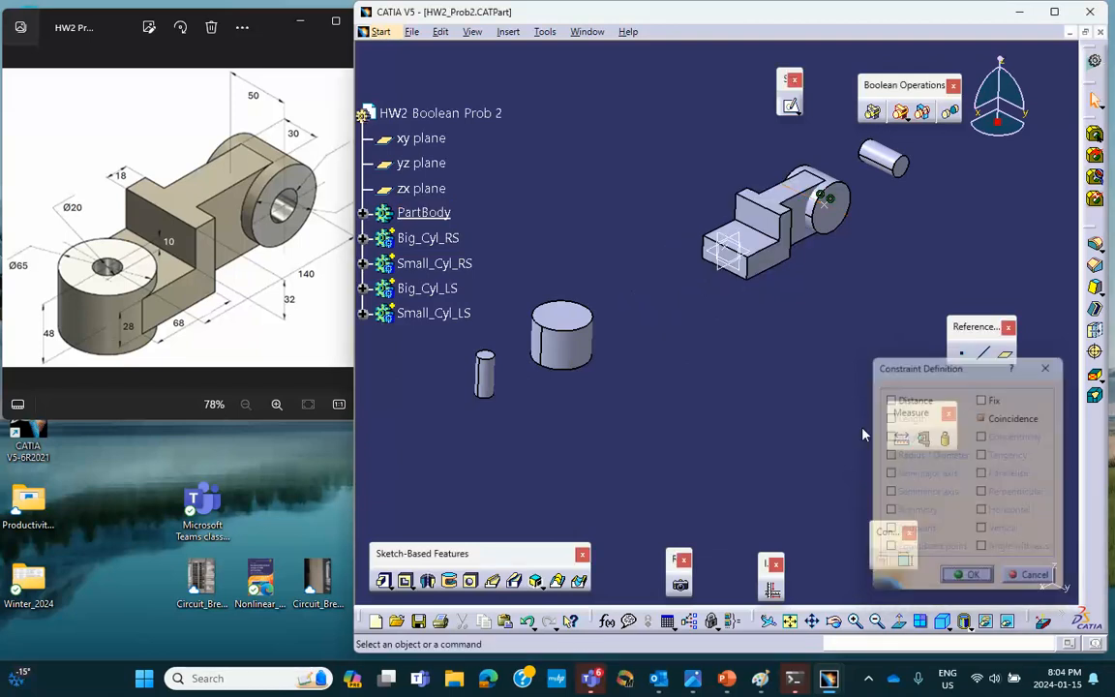
- Add the Big_Cyl_RS body to PartBody with the Boolean Add operation
middle_drag(832, 360, 764, 411)
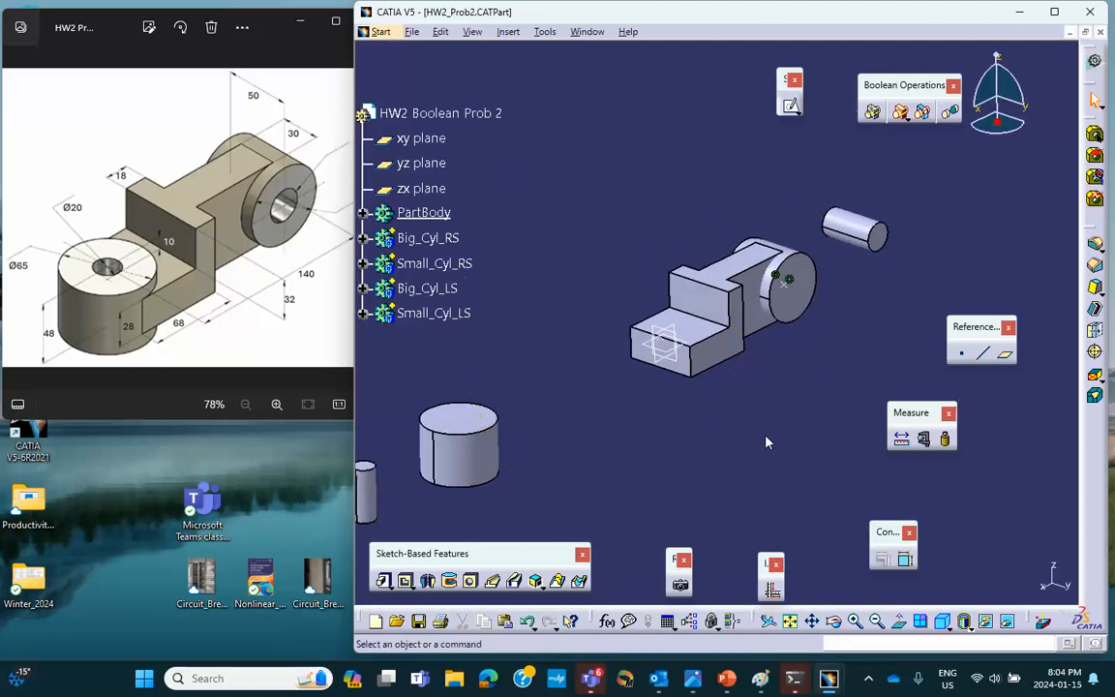
middle_drag(734, 473, 705, 491)
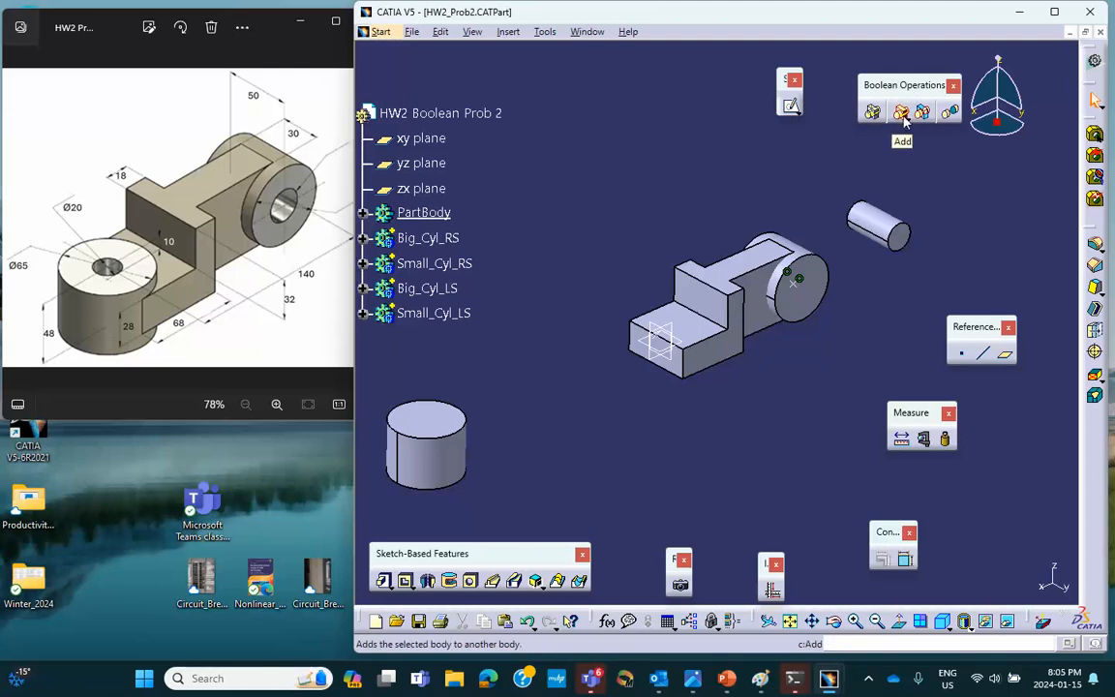
click(901, 113)
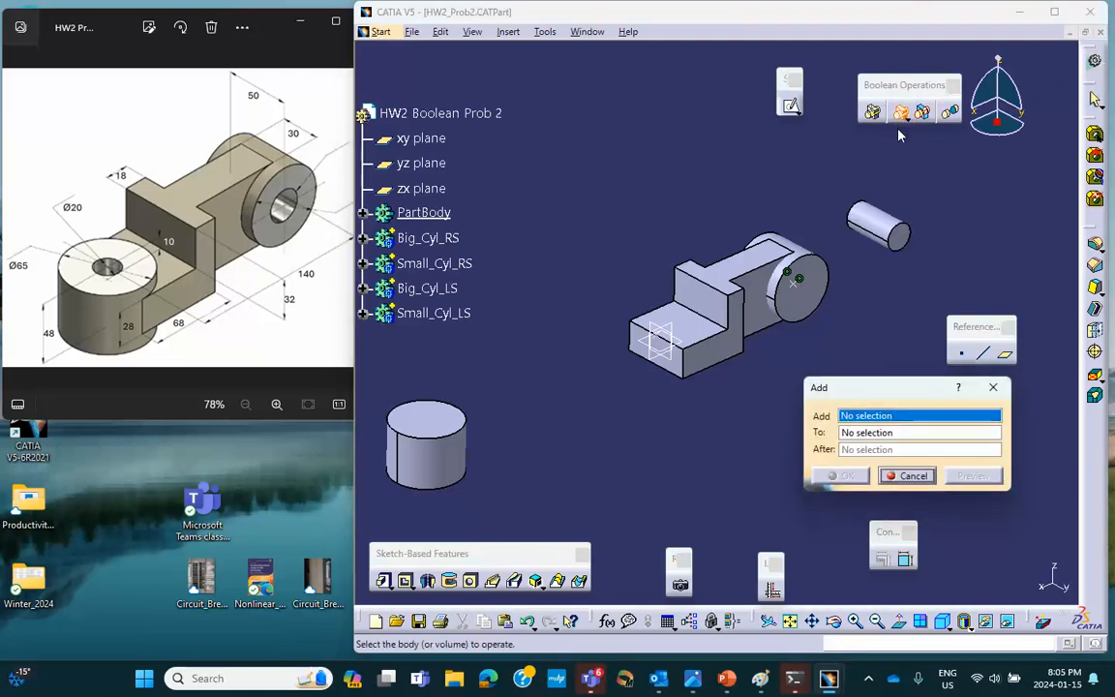
click(816, 276)
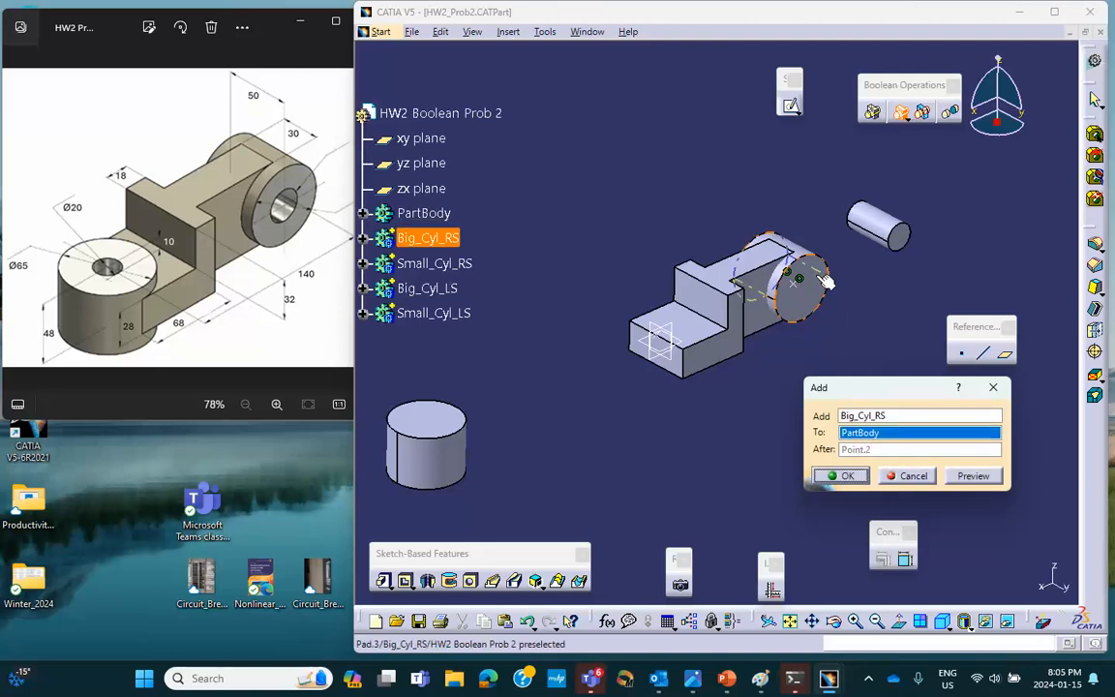
click(848, 477)
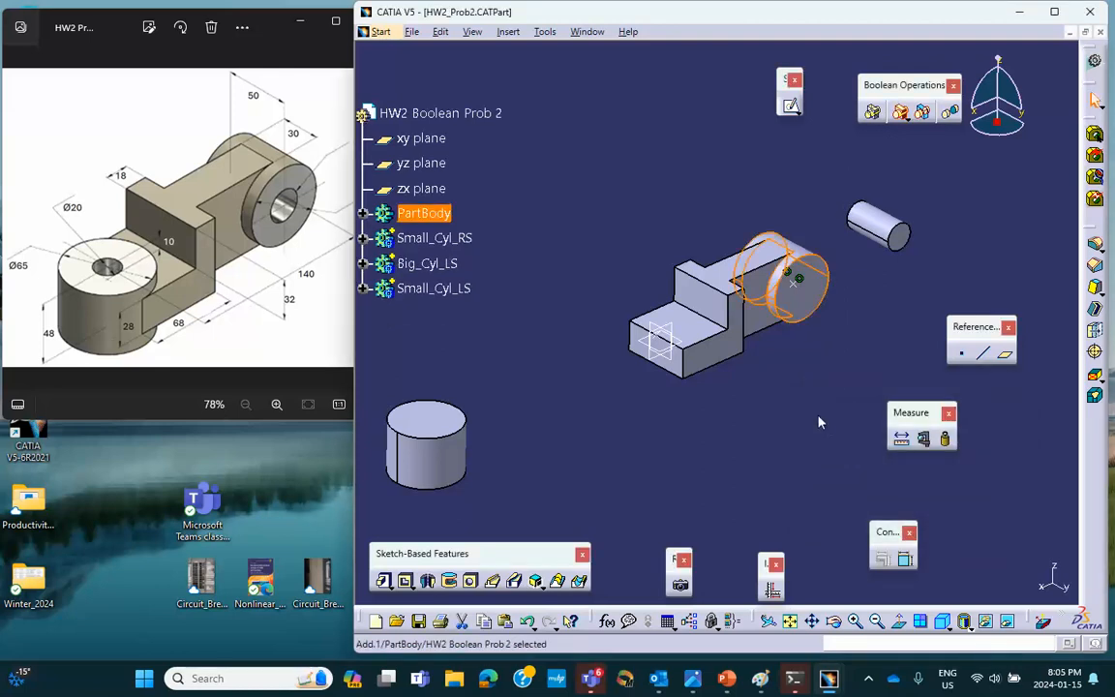
- Apply a coincidence constraint between the midpoint on the block's vertical end edge and the axis of Small_Cyl_RS
middle_drag(826, 414, 805, 313)
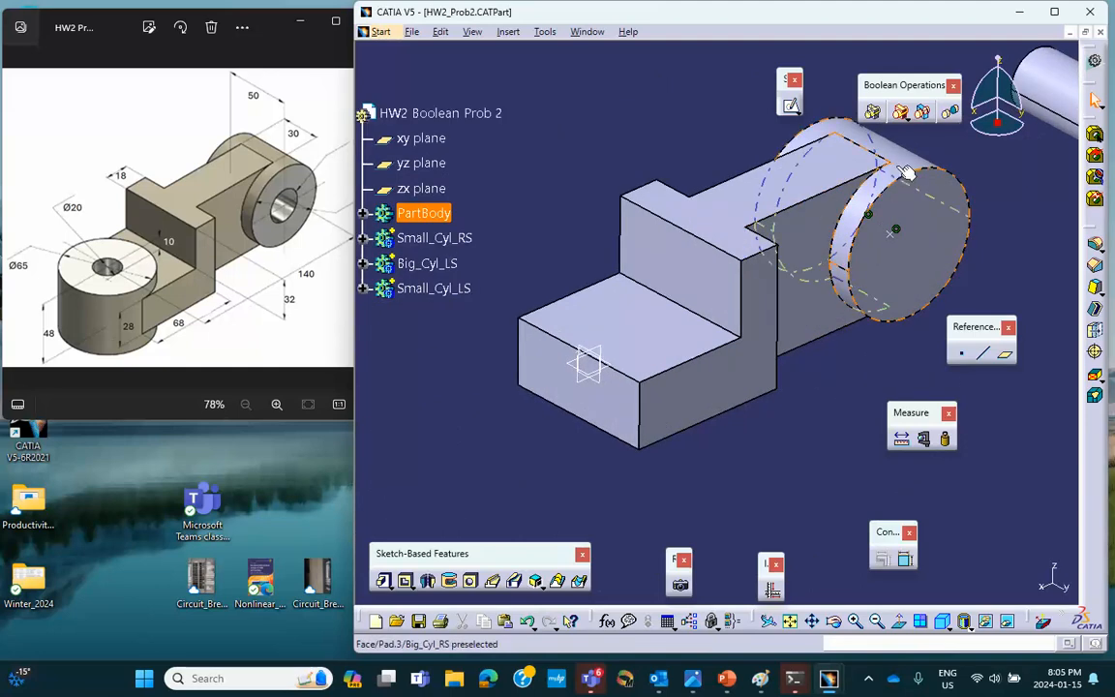
middle_drag(810, 252, 750, 324)
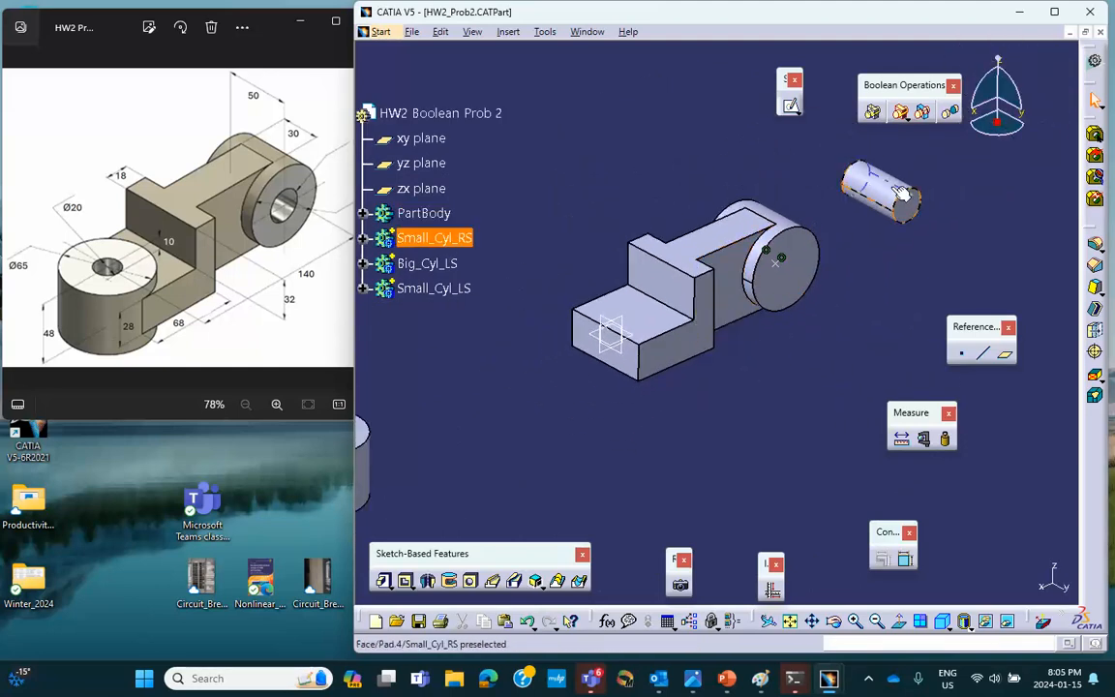
mouse_move(786, 271)
middle_down()
mouse_move(818, 284)
mouse_move(628, 211)
mouse_move(739, 276)
mouse_move(778, 282)
middle_up()
scroll(941, 192, down, 2)
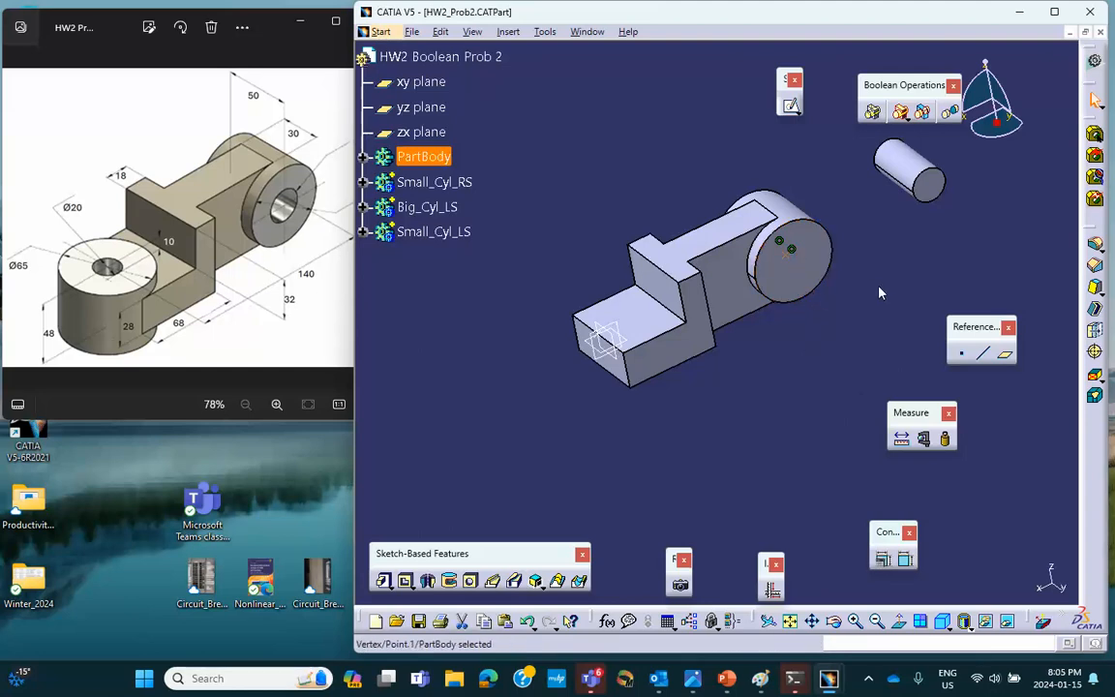
click(908, 171)
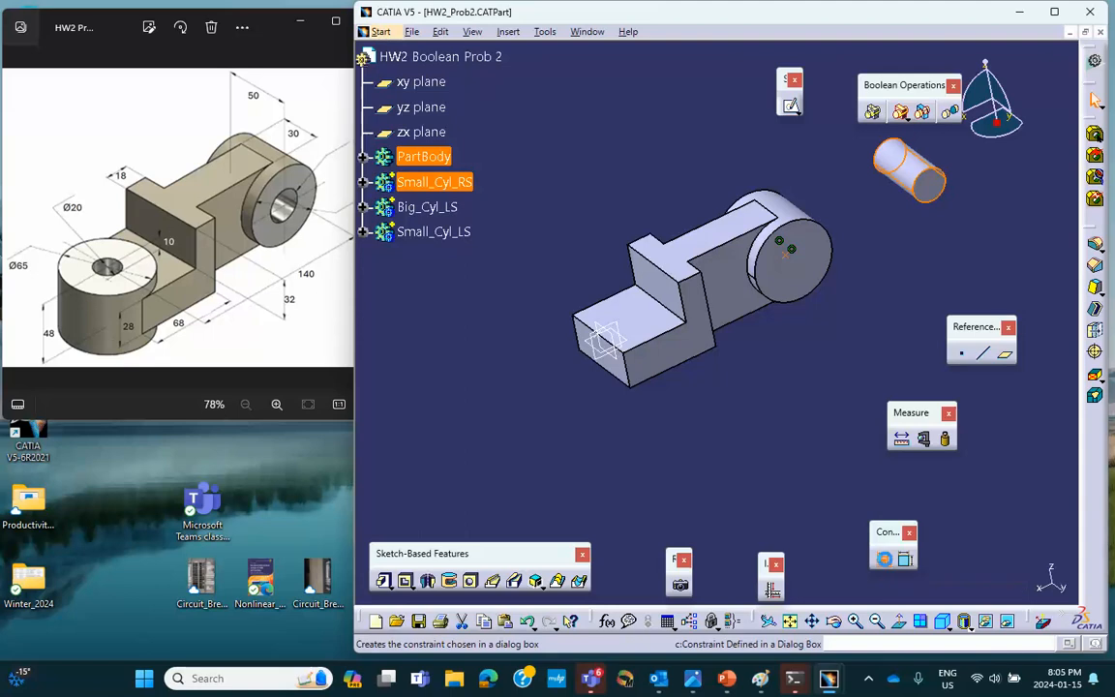
click(883, 559)
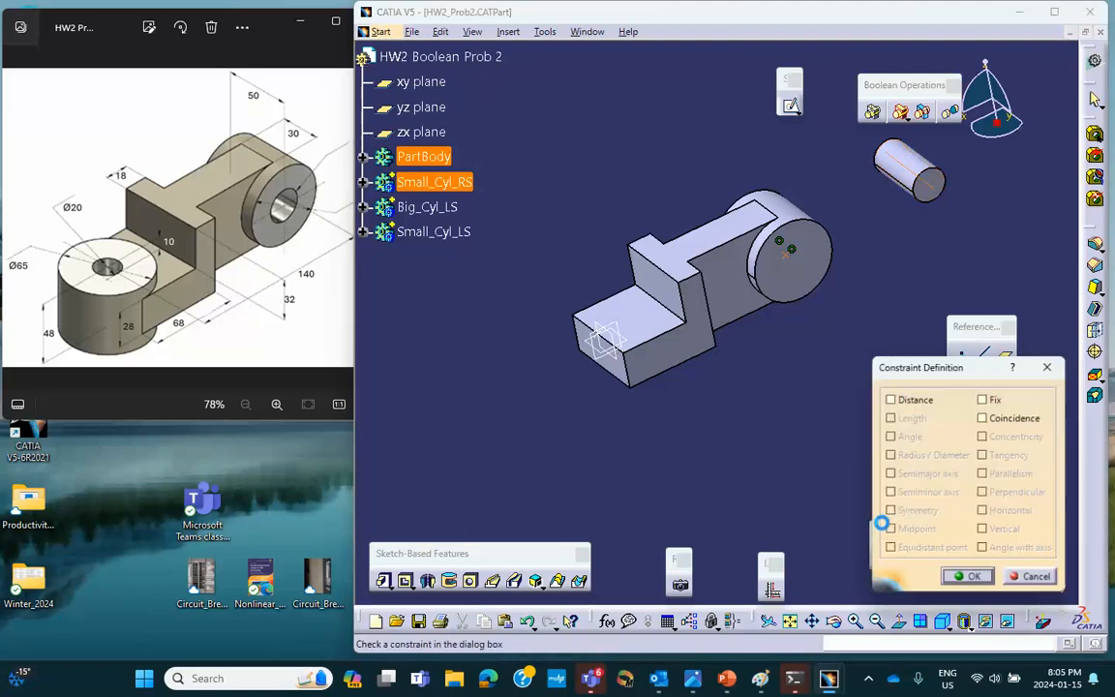
click(982, 418)
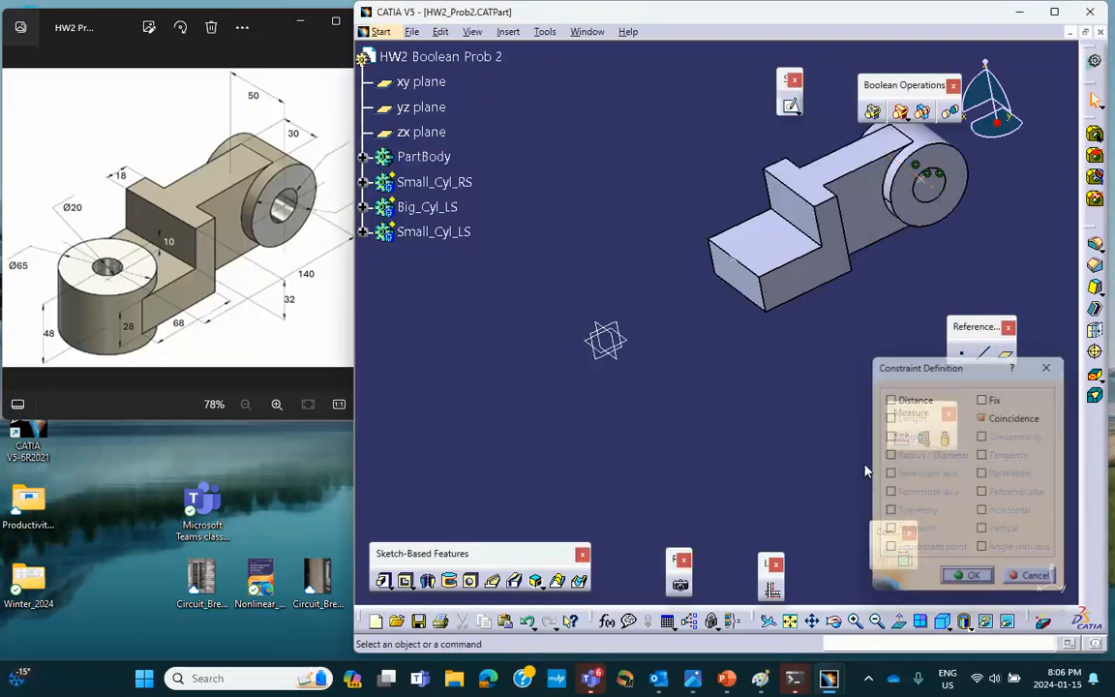
- Subtract Small_Cyl_RS from PartBody with the Boolean Remove operation to cut the horizontal bore
middle_drag(809, 362, 682, 374)
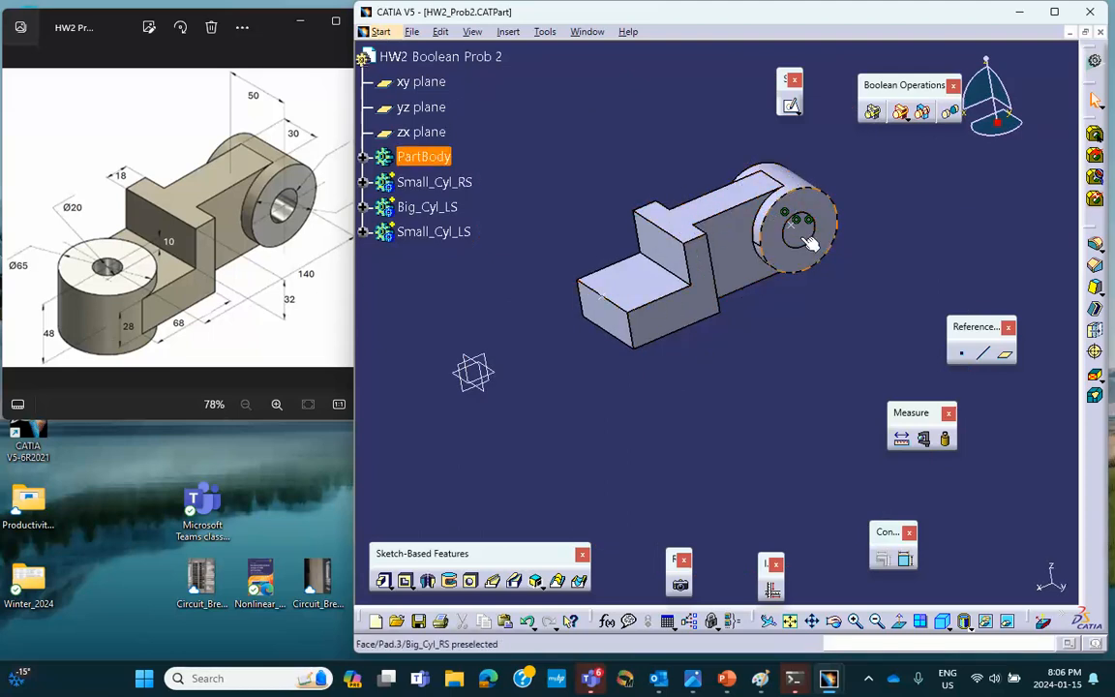
click(909, 119)
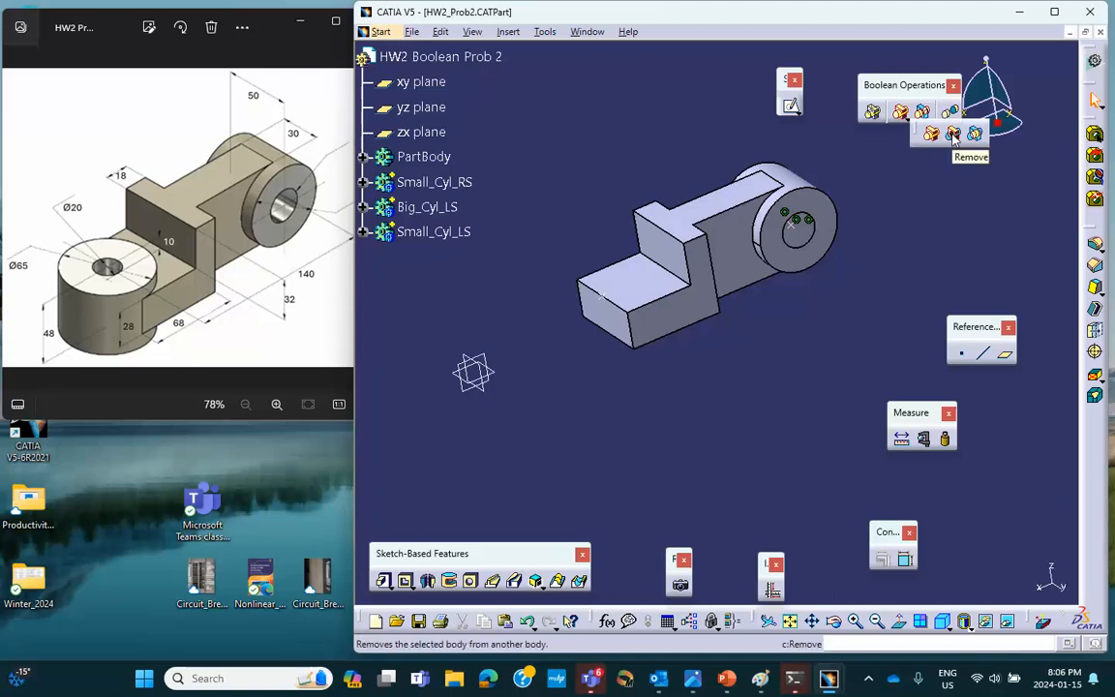
click(953, 136)
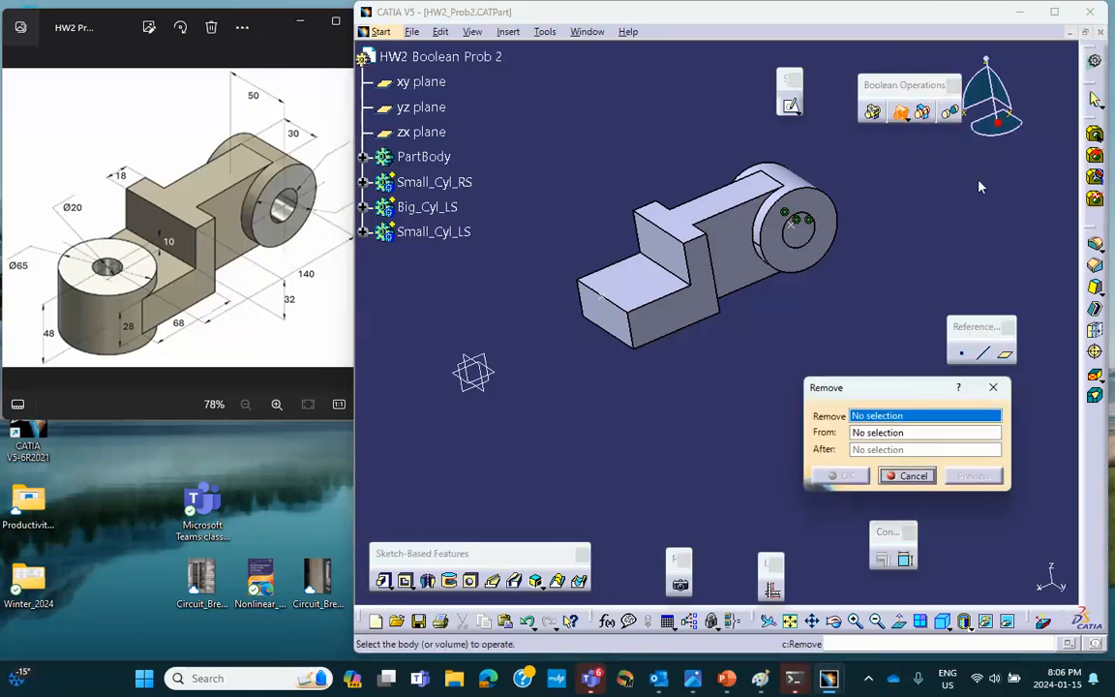
click(816, 244)
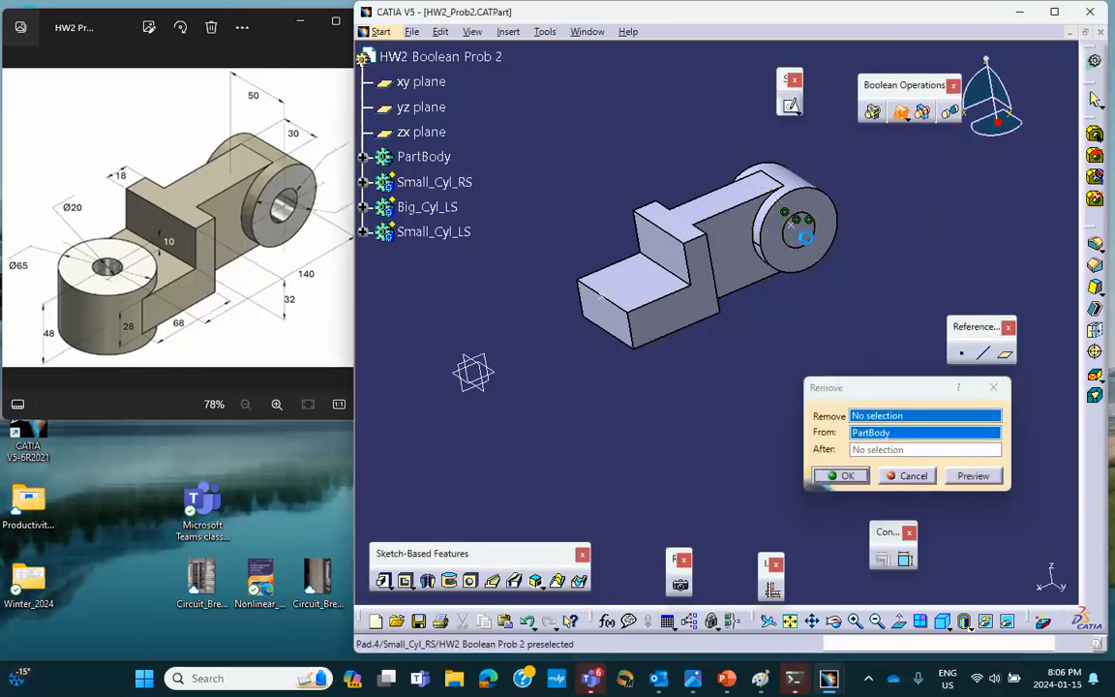
click(843, 477)
- Apply a coincidence constraint between the midpoint on the low step's upper outer edge and the axis of Big_Cyl_LS
middle_drag(728, 333, 837, 394)
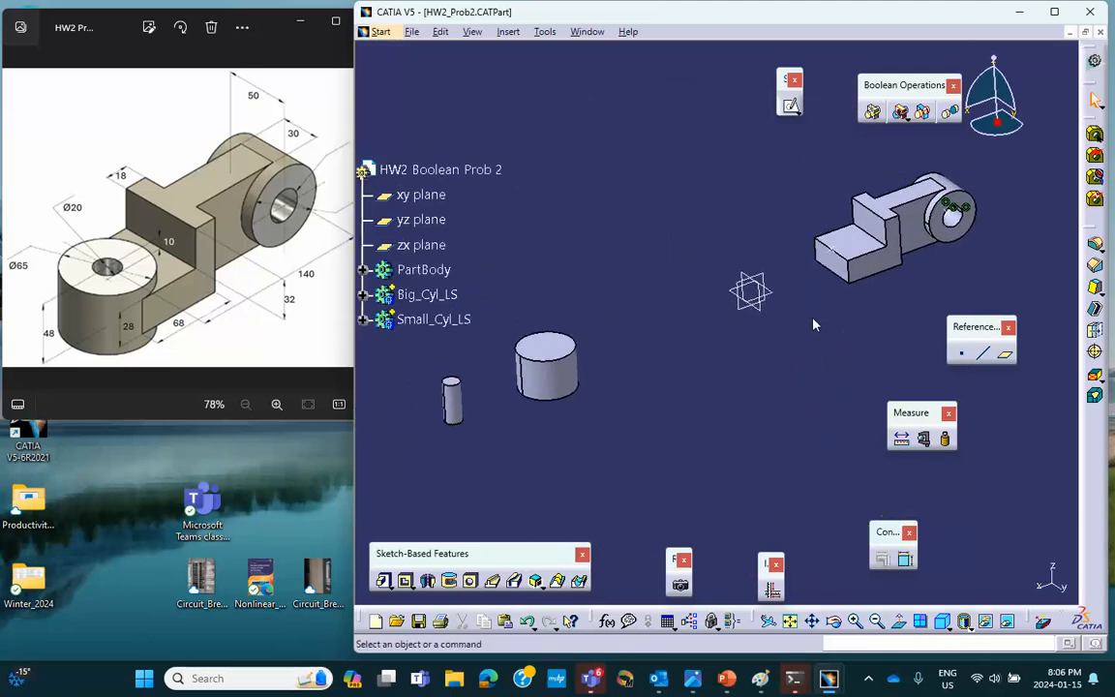
click(833, 250)
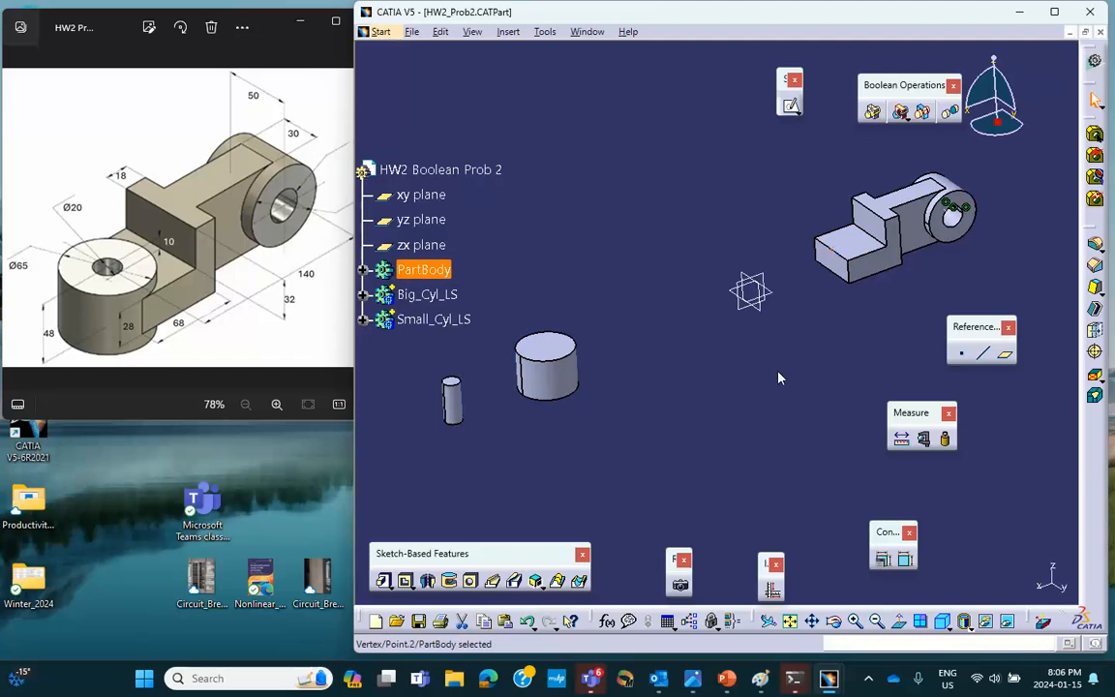
ctrl+click(561, 366)
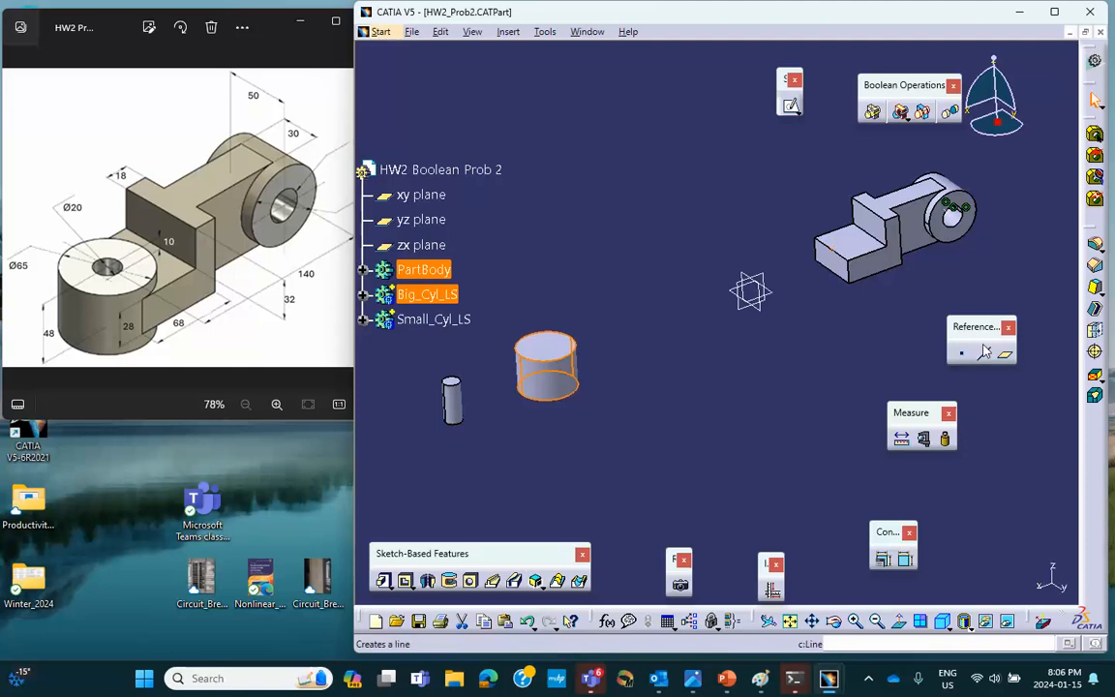
click(883, 562)
click(983, 417)
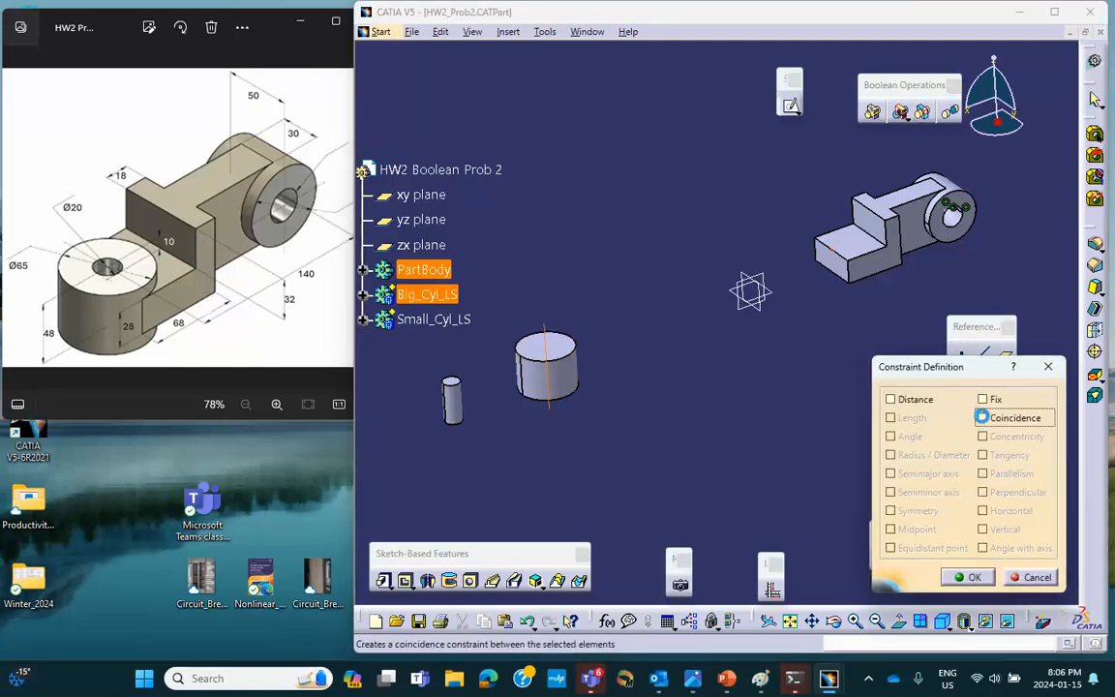
click(968, 577)
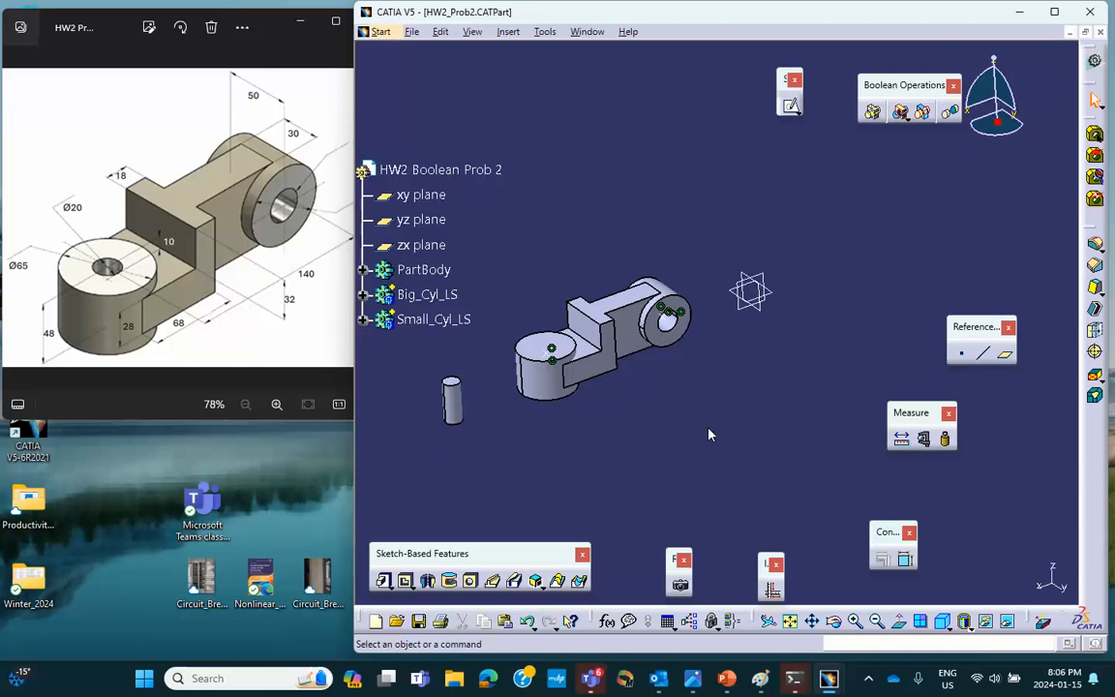
- Add the Big_Cyl_LS body to PartBody with the Boolean Add operation
middle_drag(708, 425, 806, 367)
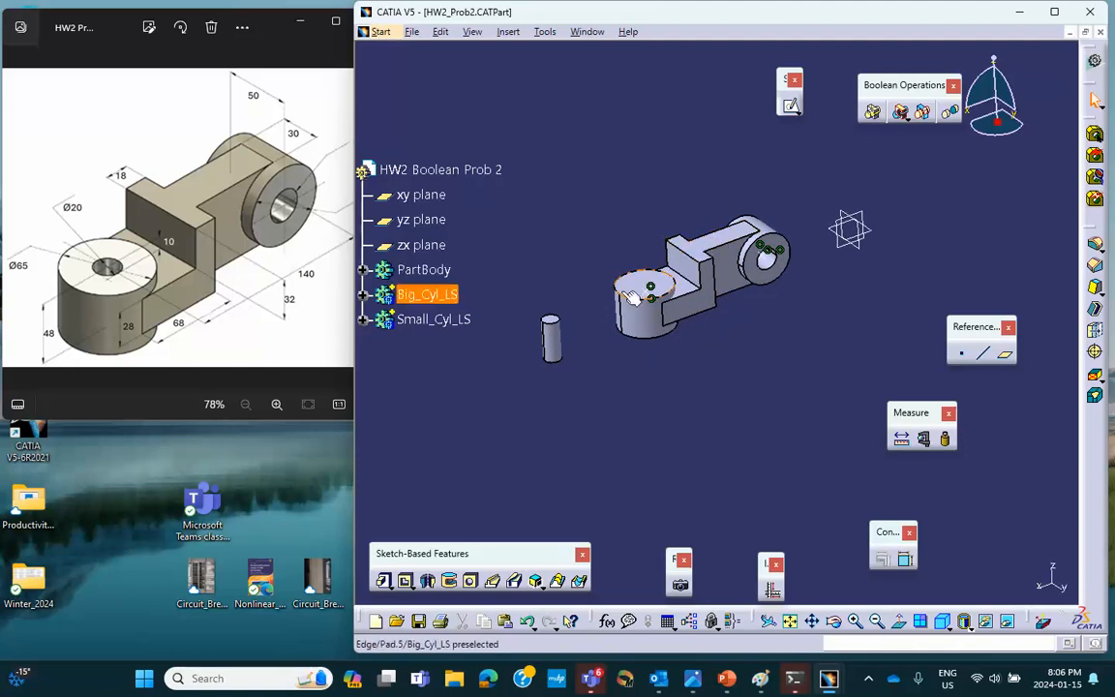
click(906, 117)
click(928, 129)
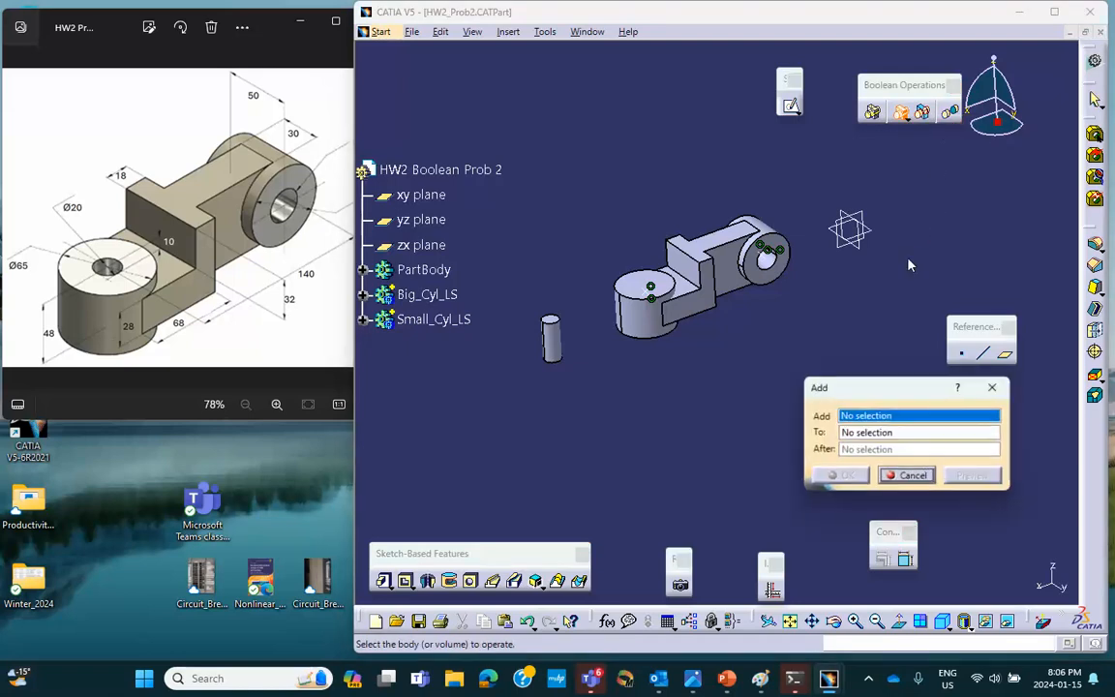
click(666, 329)
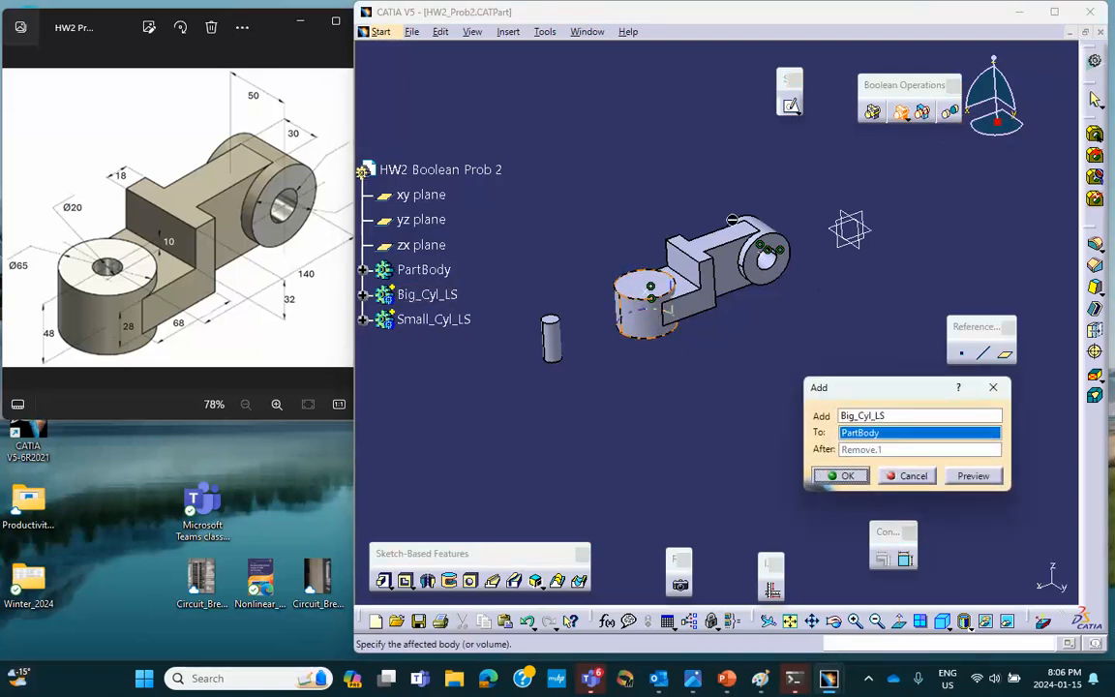
click(859, 477)
- Apply a coincidence constraint between the low step's edge midpoint and the axis of Small_Cyl_LS
middle_drag(757, 432, 757, 337)
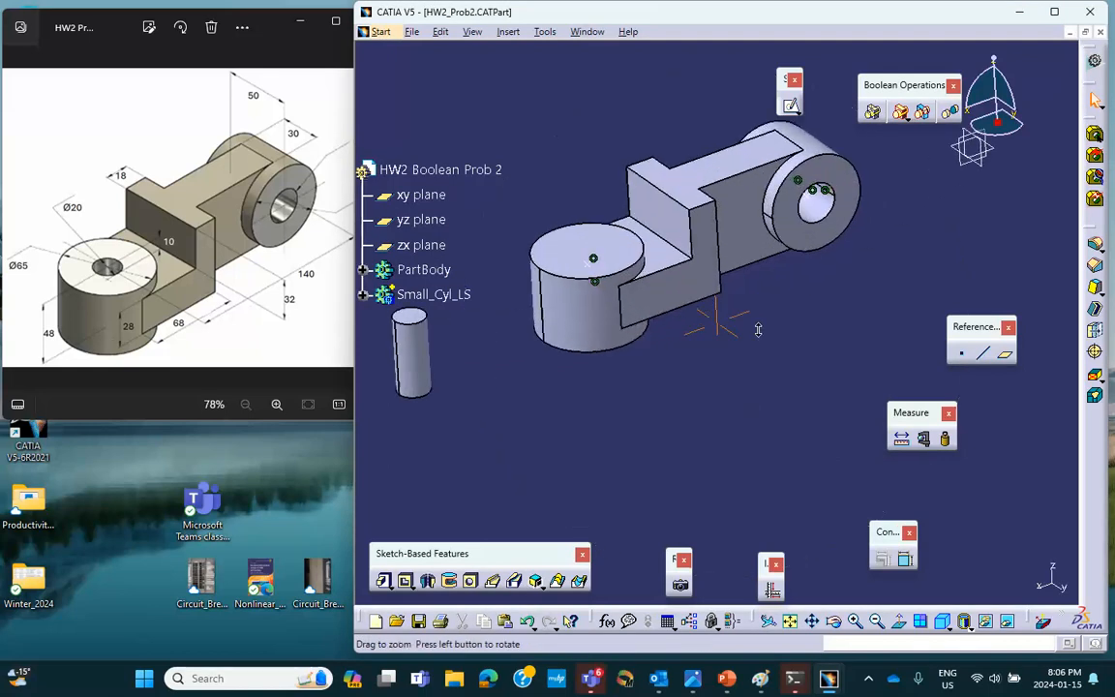
middle_drag(589, 310, 661, 347)
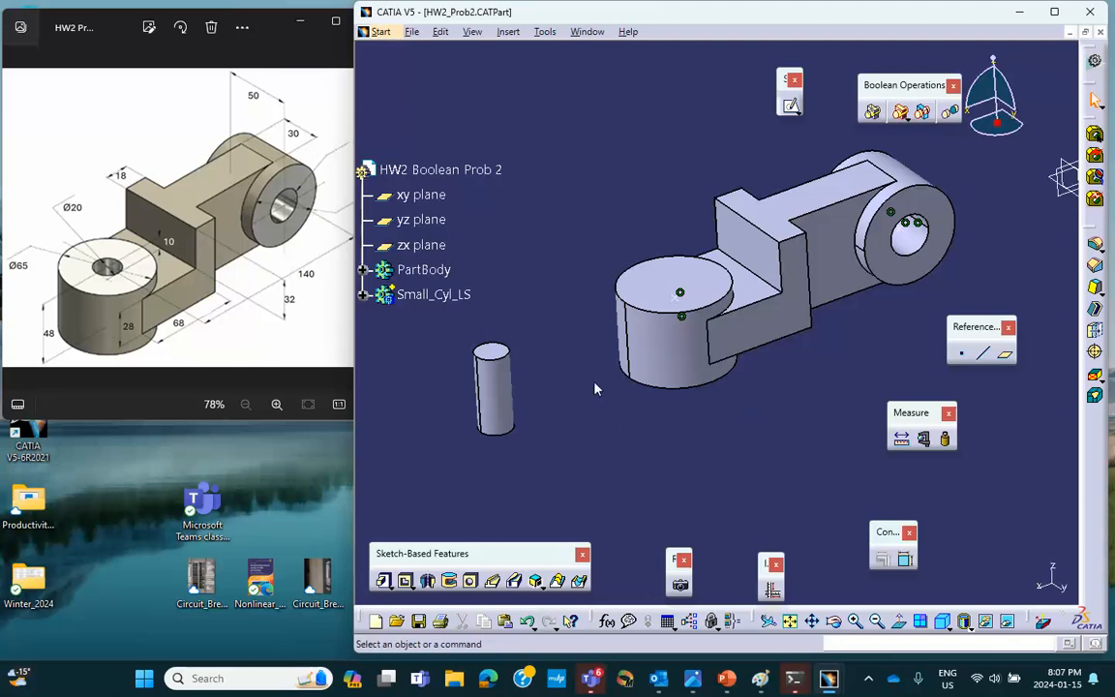
click(680, 294)
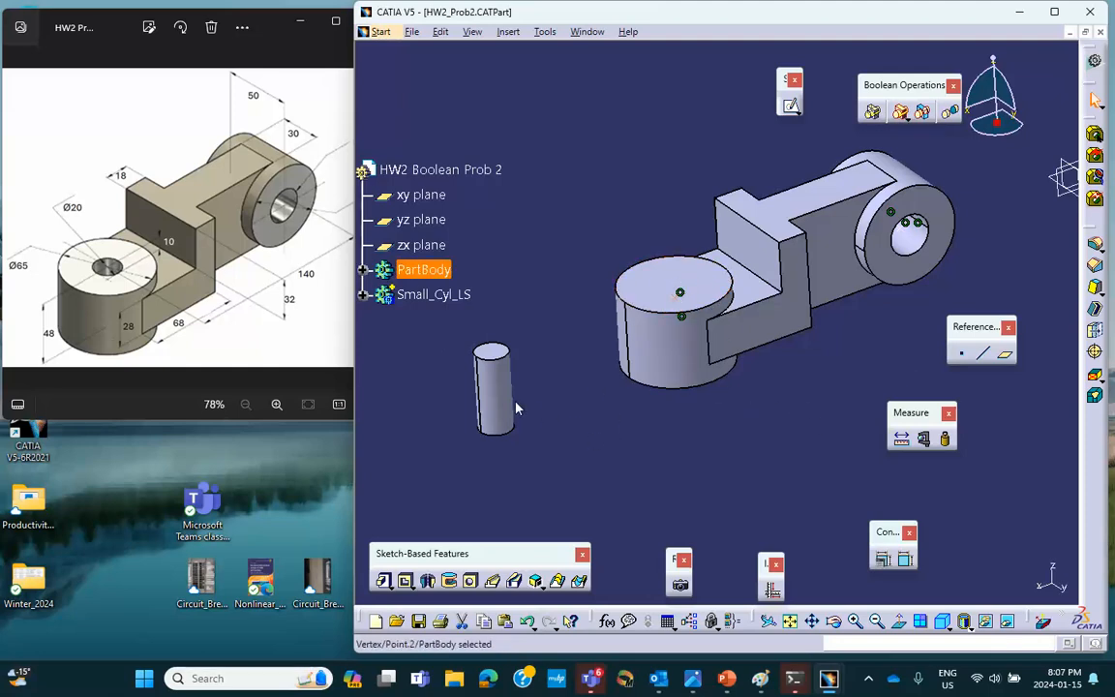
ctrl+click(484, 372)
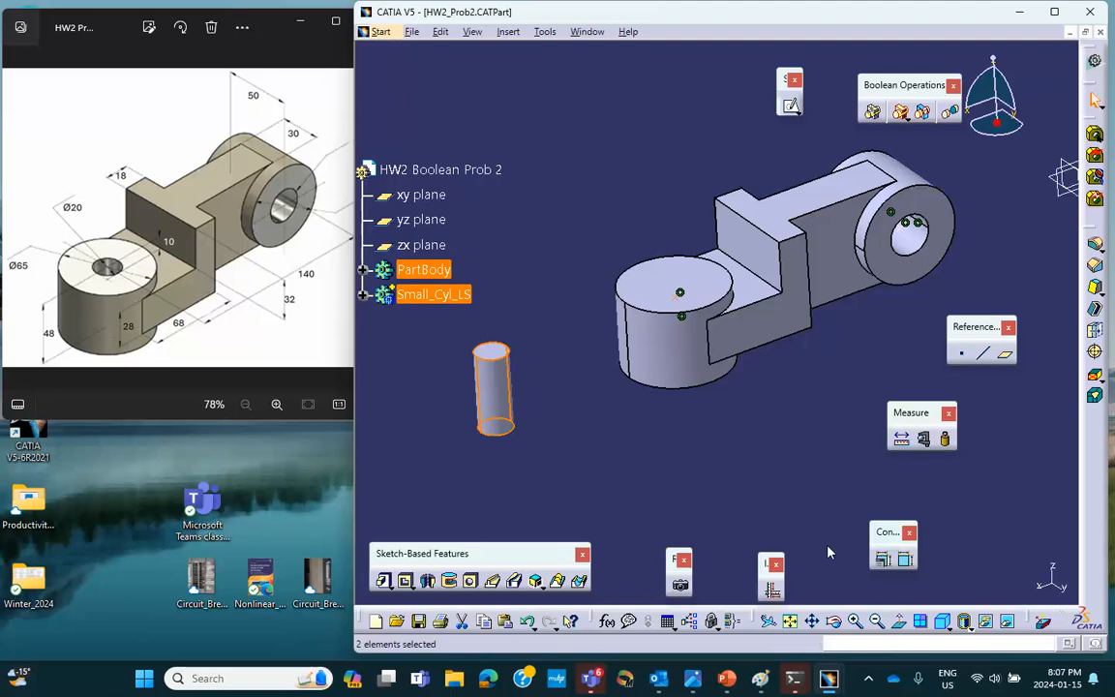
click(877, 557)
click(982, 418)
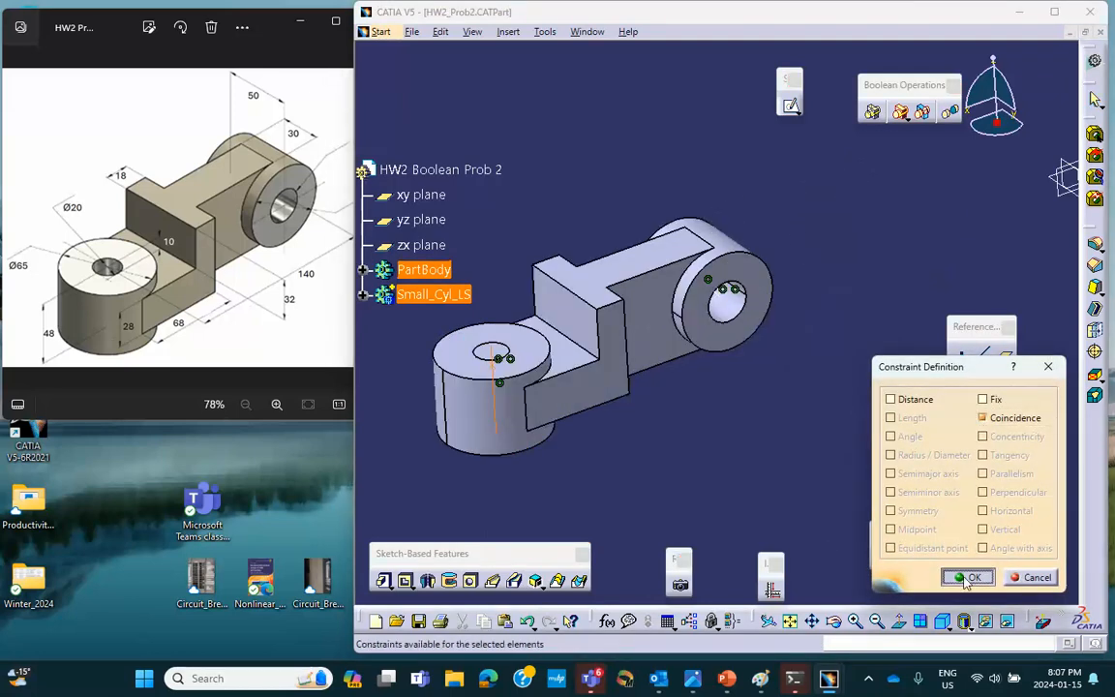
click(968, 577)
- Subtract Small_Cyl_LS from PartBody with the Boolean Remove operation to cut the vertical bore, and save the part
middle_drag(811, 461, 878, 422)
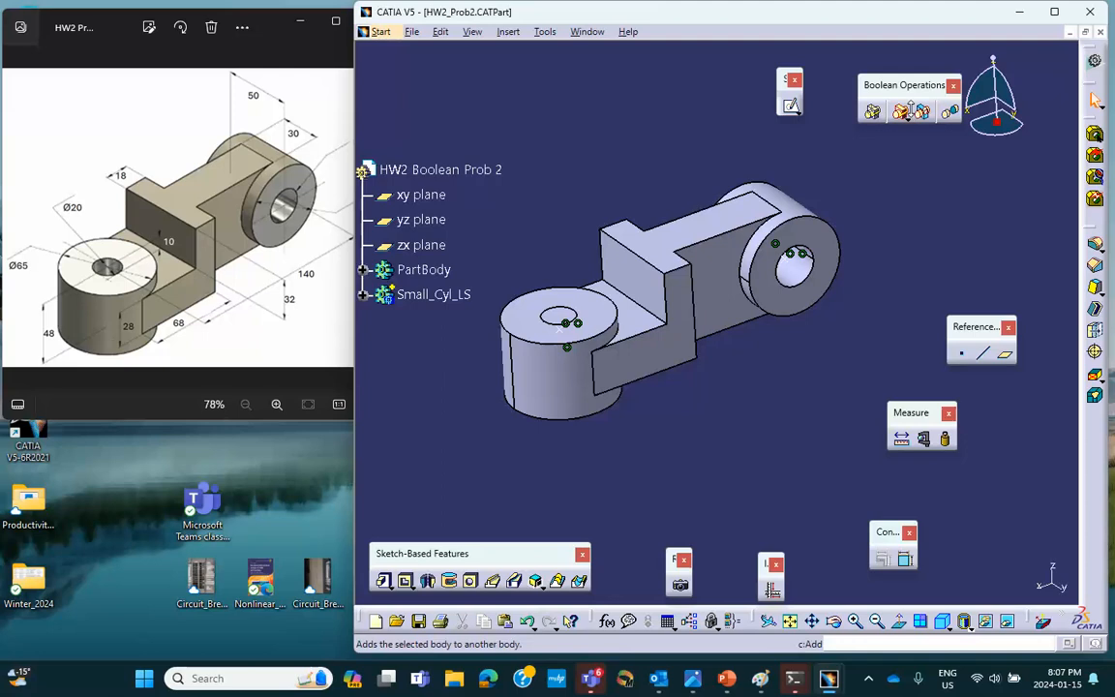
click(908, 118)
click(948, 127)
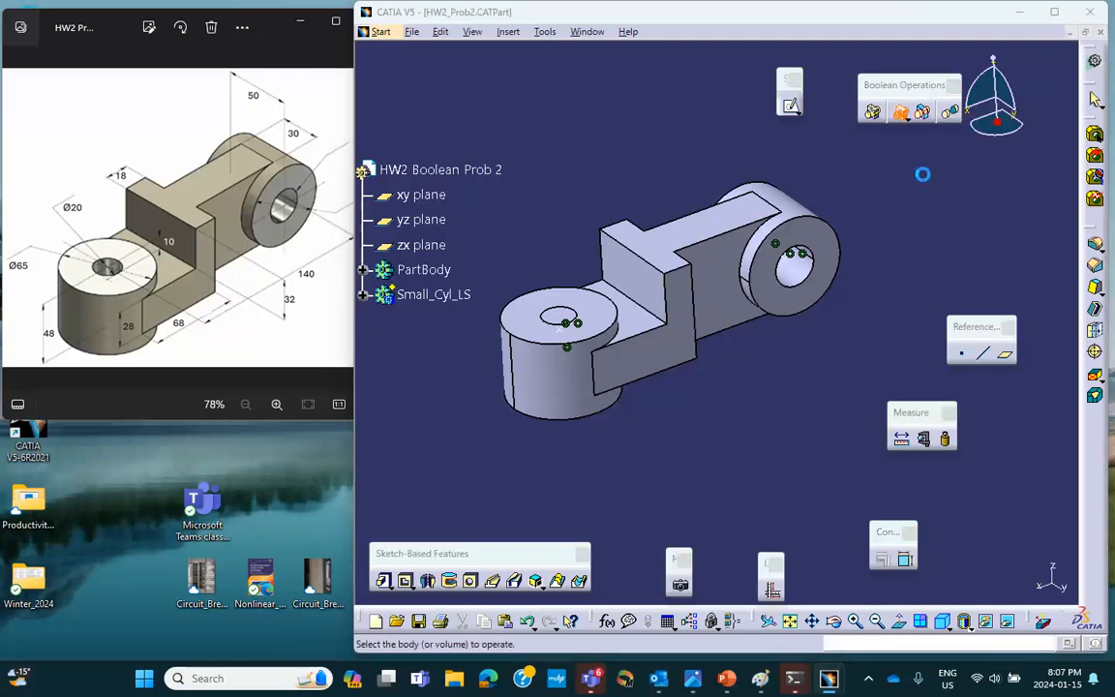
click(563, 327)
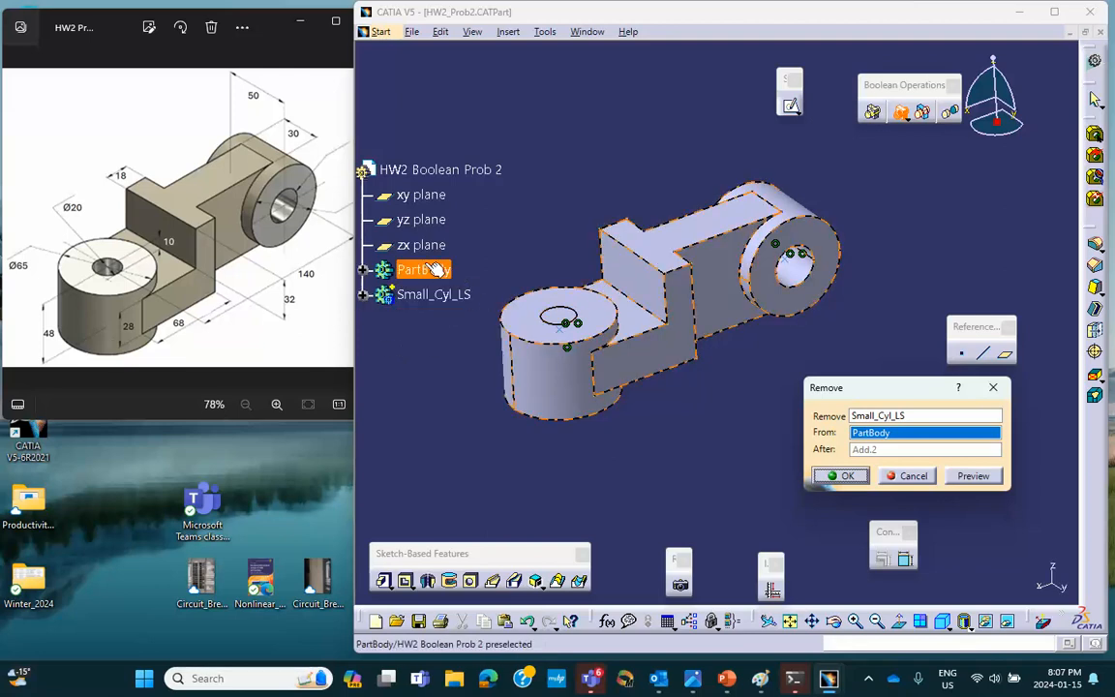
click(842, 476)
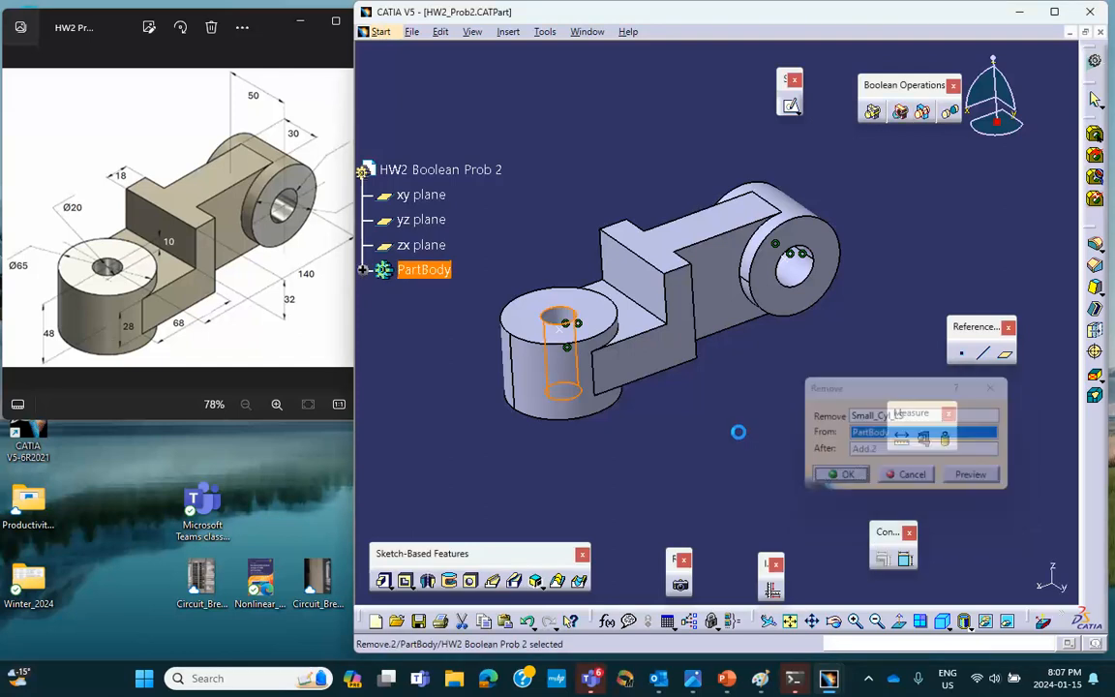
middle_drag(759, 332, 720, 404)
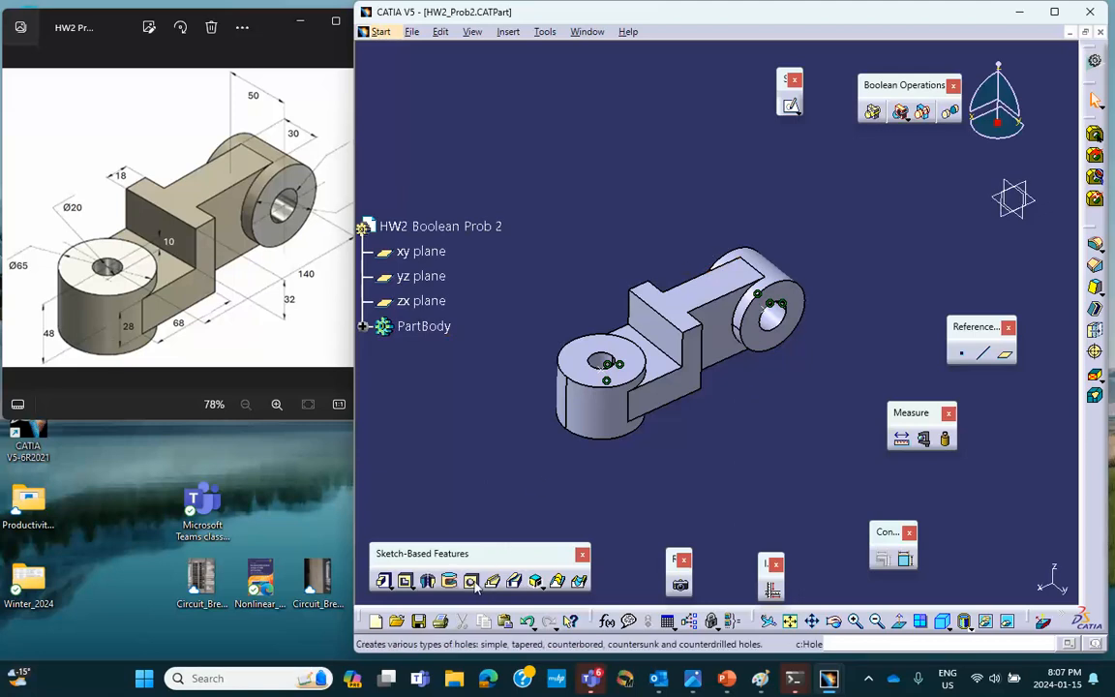
click(420, 620)
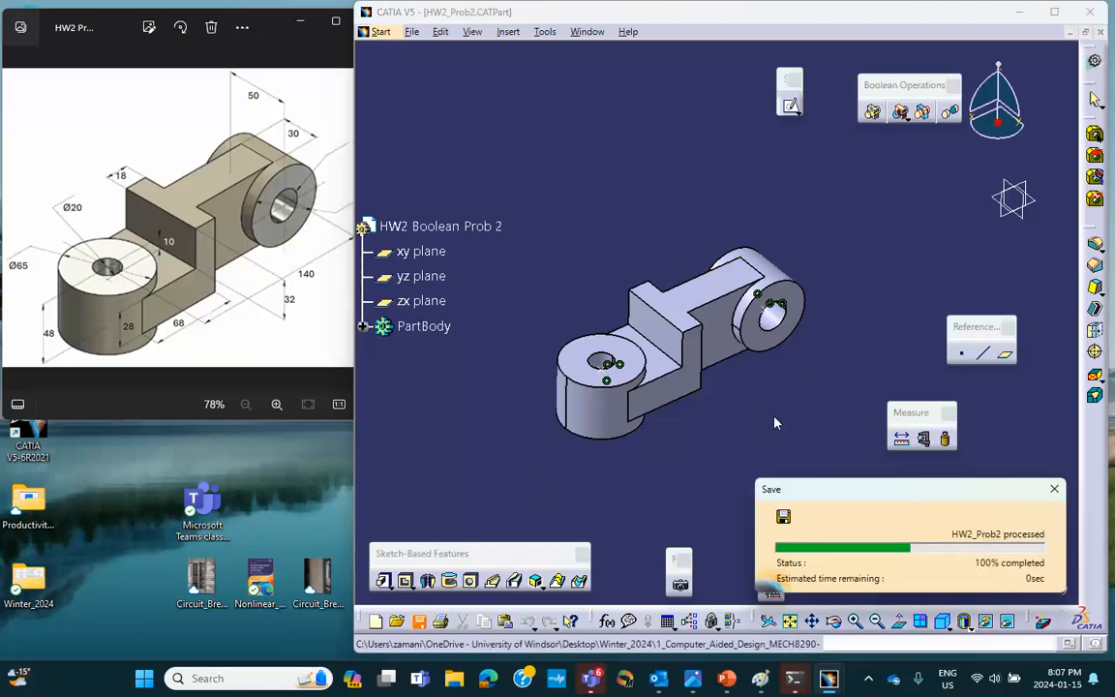